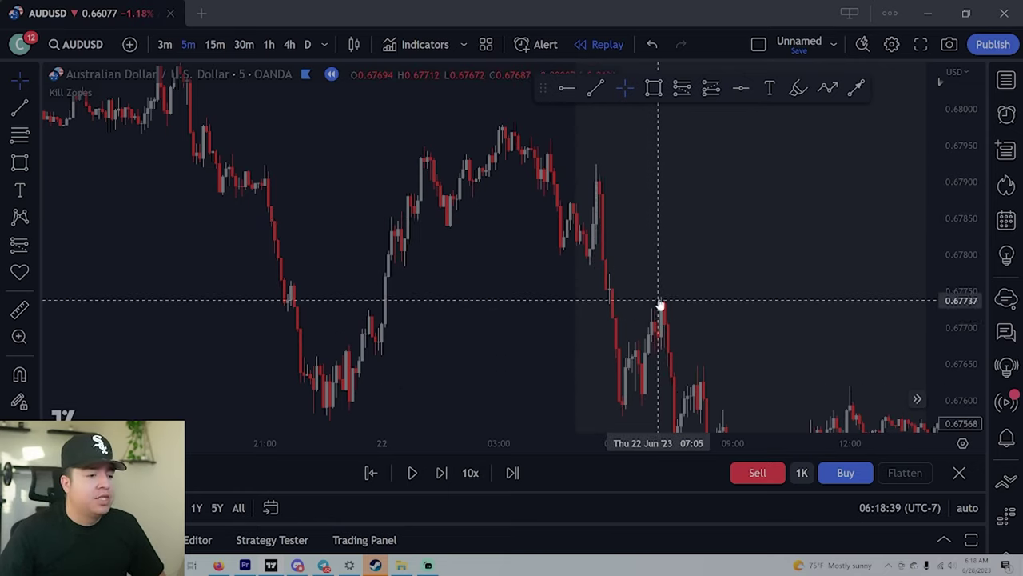
Examine the AUDUSD 5-minute decline after 05:00 on 22 June 2023 and the swings leading into it
drag(447, 255, 366, 221)
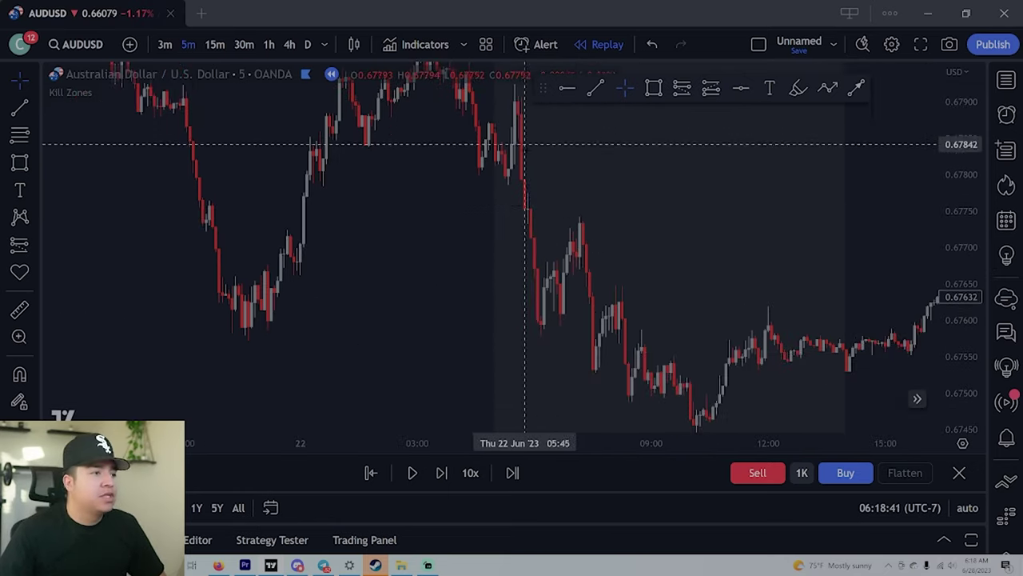
drag(439, 167, 402, 229)
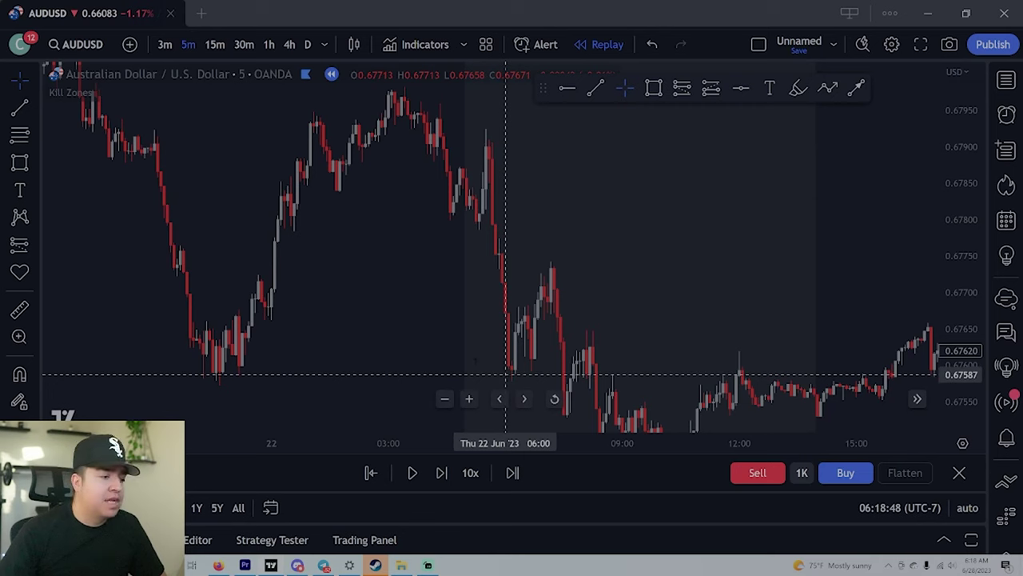
scroll(379, 245, down, 1)
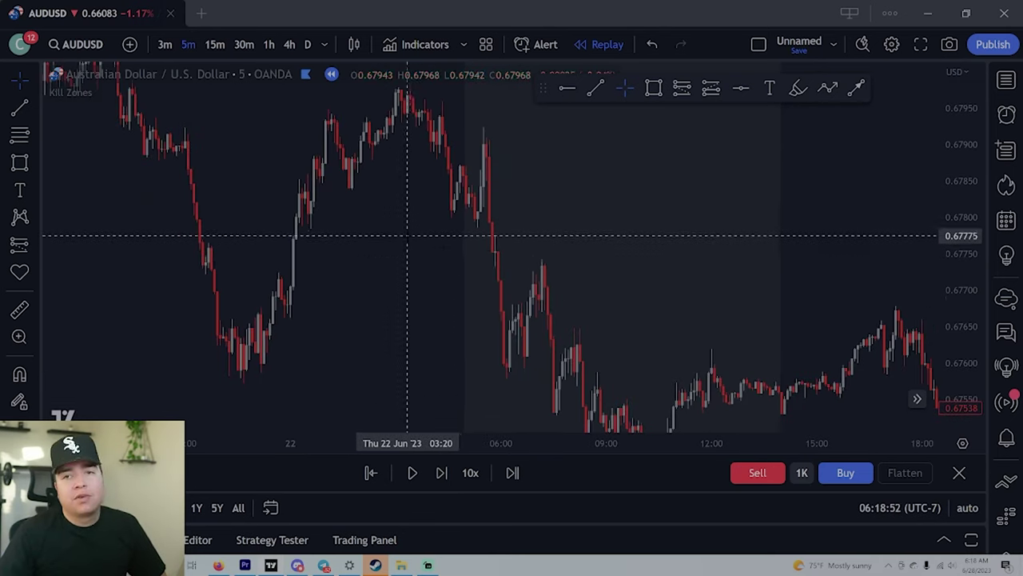
drag(407, 235, 816, 186)
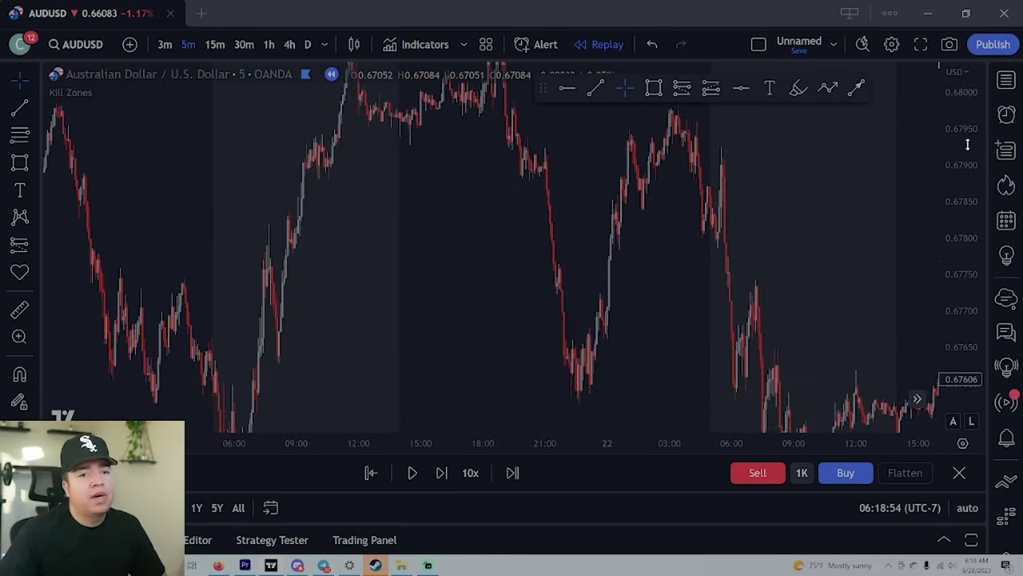
scroll(936, 297, up, 3)
drag(572, 275, 529, 276)
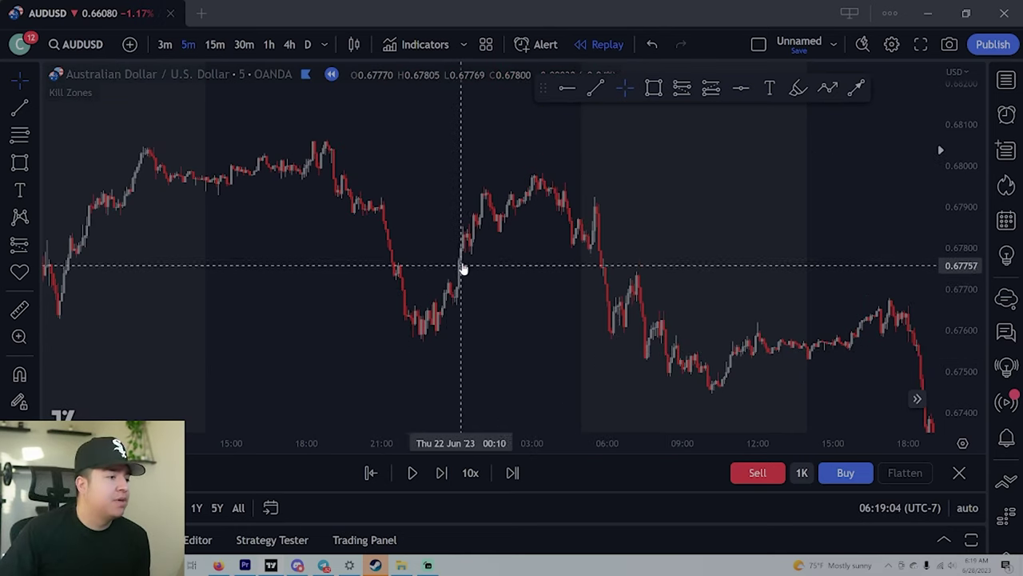
scroll(521, 286, up, 3)
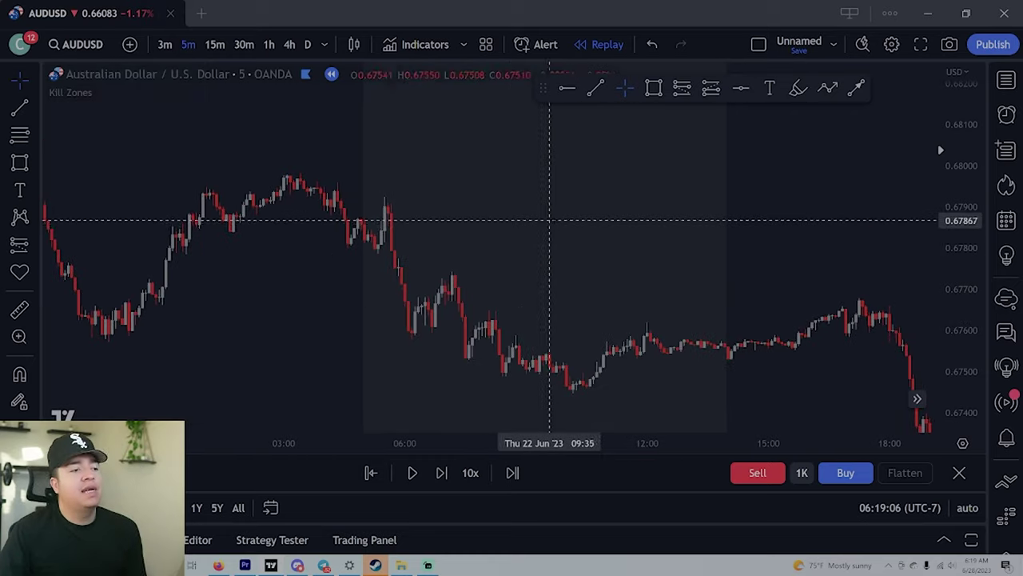
scroll(736, 256, up, 2)
drag(965, 302, 906, 231)
scroll(636, 244, up, 2)
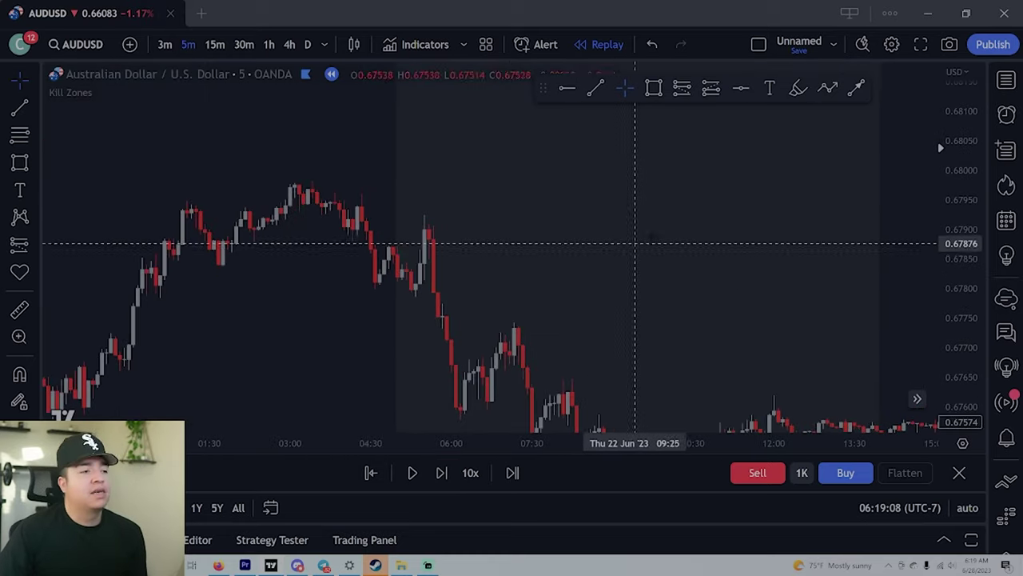
drag(635, 244, 636, 180)
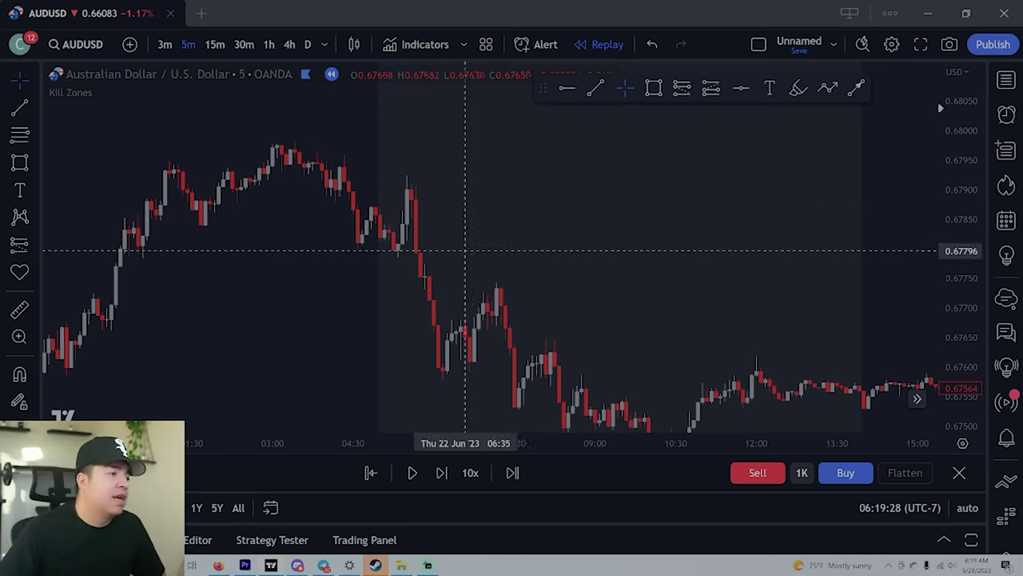
Examine the sell-off late on 21 June 2023 and the rally that follows it until about 03:00 on 22 June
drag(192, 279, 663, 296)
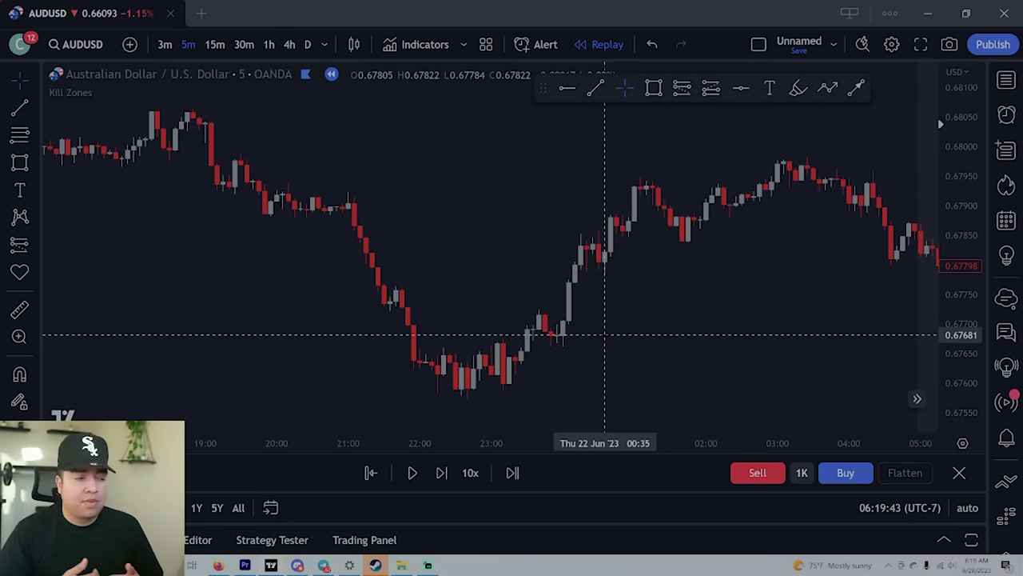
scroll(549, 338, up, 3)
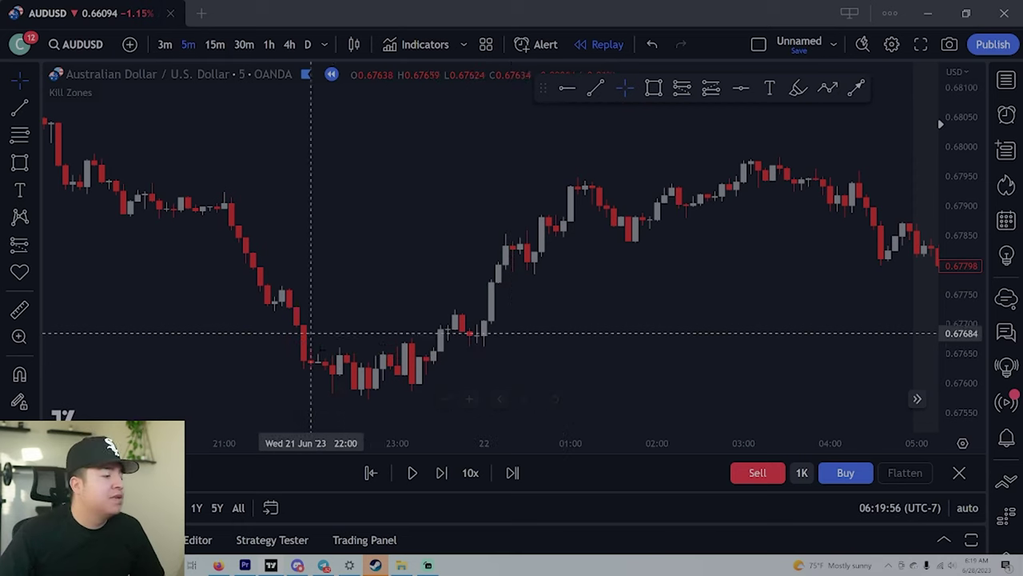
key(shift+Right)
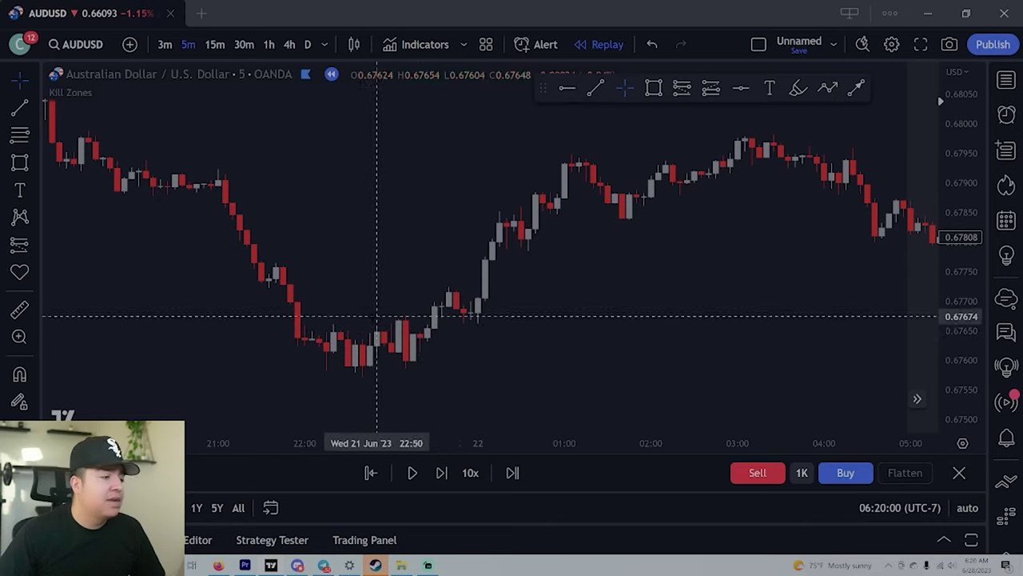
key(shift+Right)
key(shift+Right)
key(shift+Right)
key(shift+Right)
key(shift+Right)
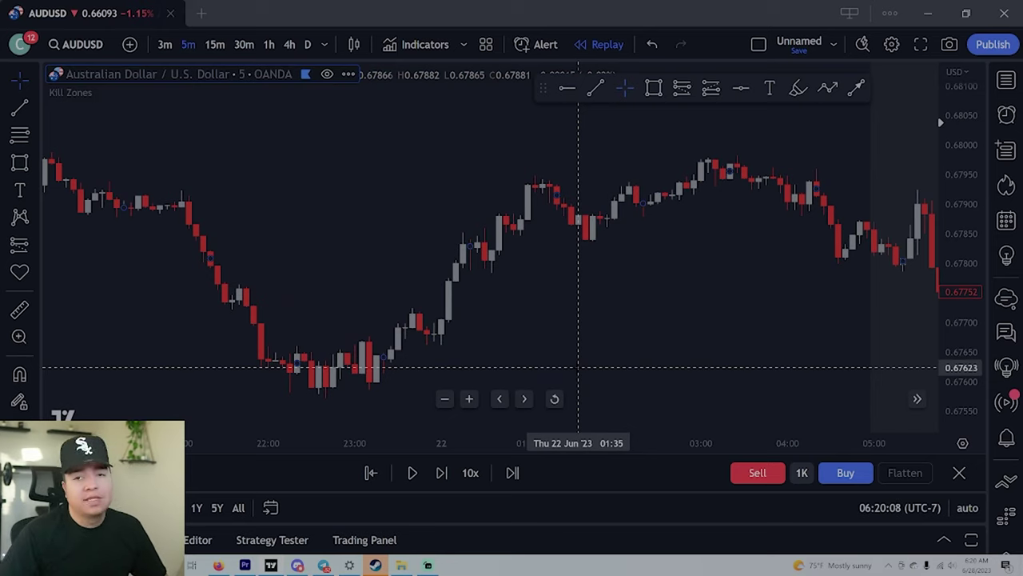
key(shift+Right)
key(shift+Right)
key(shift+Right)
key(shift+Right)
key(shift+Right)
key(shift+Right)
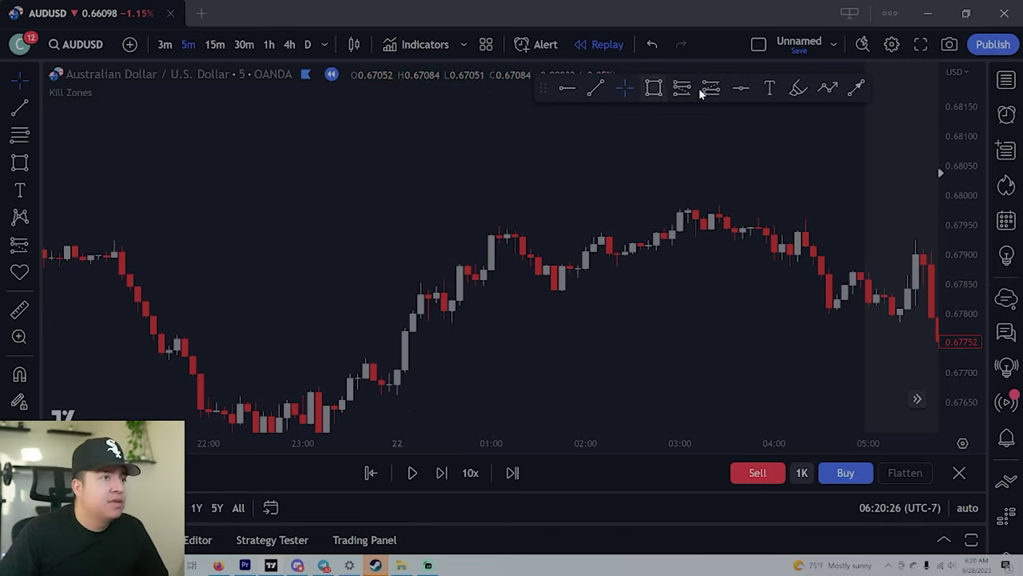
With the Highlighter, circle the rally around 01:00 on 22 June and draw an arrow at the drop near 19:10 on 21 June
click(797, 89)
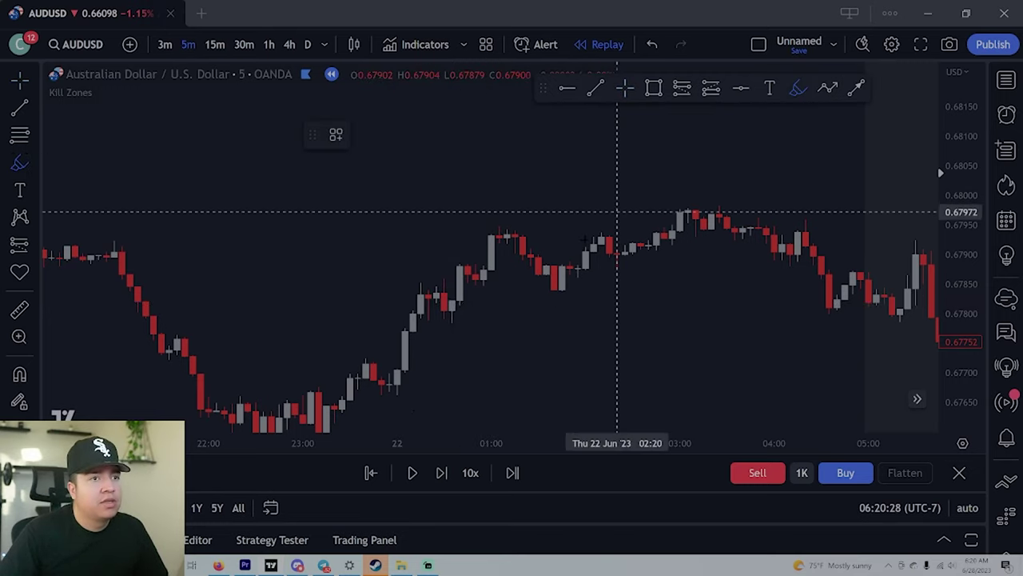
mouse_move(448, 321)
mouse_down()
mouse_move(523, 205)
mouse_move(443, 270)
mouse_move(468, 340)
mouse_up()
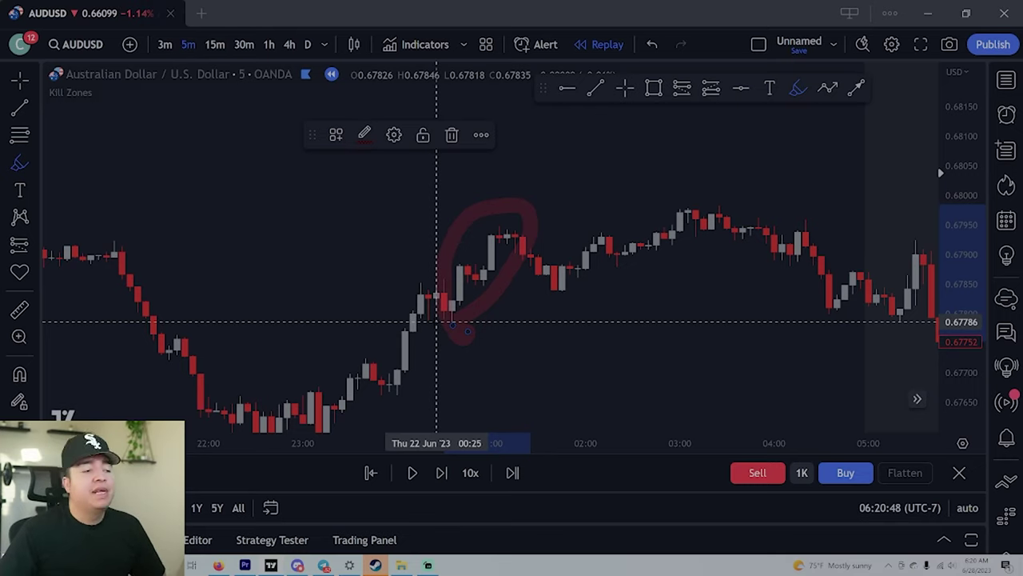
scroll(455, 273, down, 2)
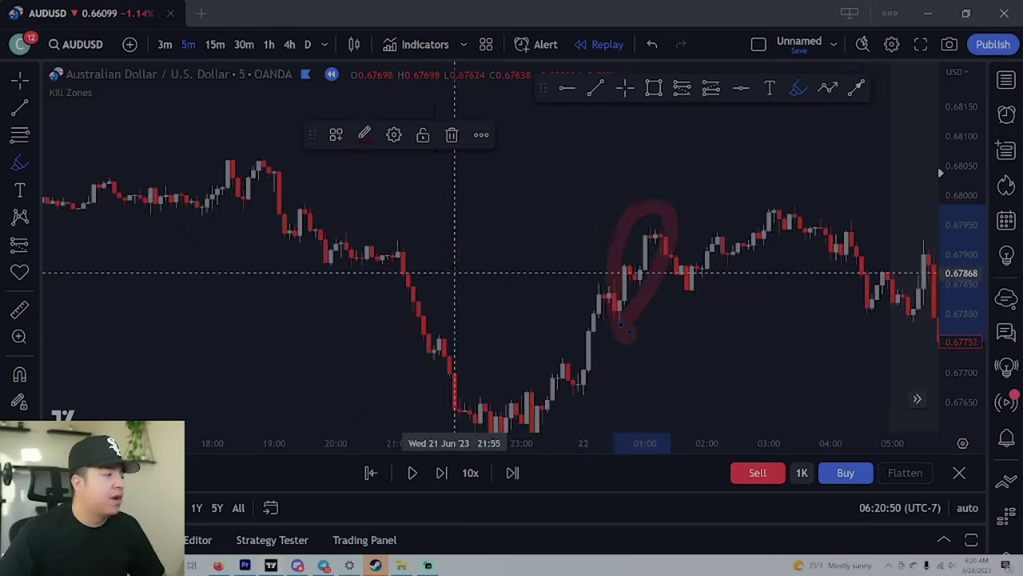
scroll(455, 240, down, 2)
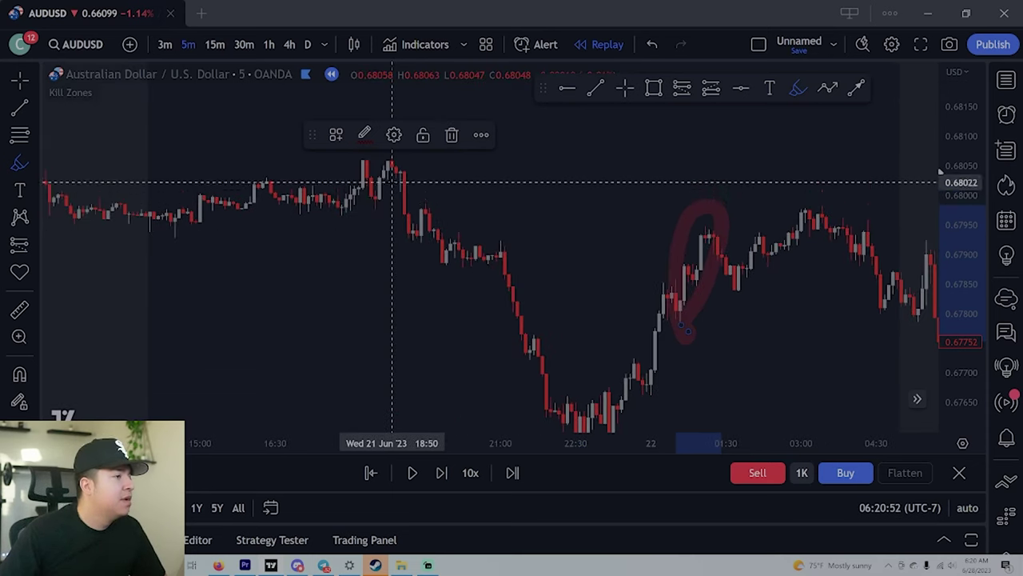
drag(414, 177, 416, 158)
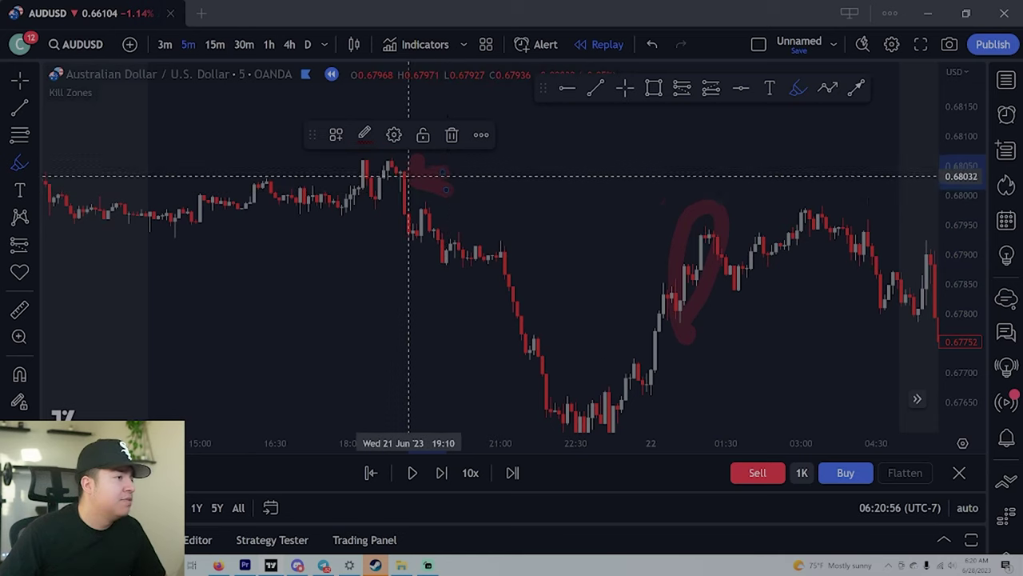
scroll(408, 180, up, 2)
click(625, 88)
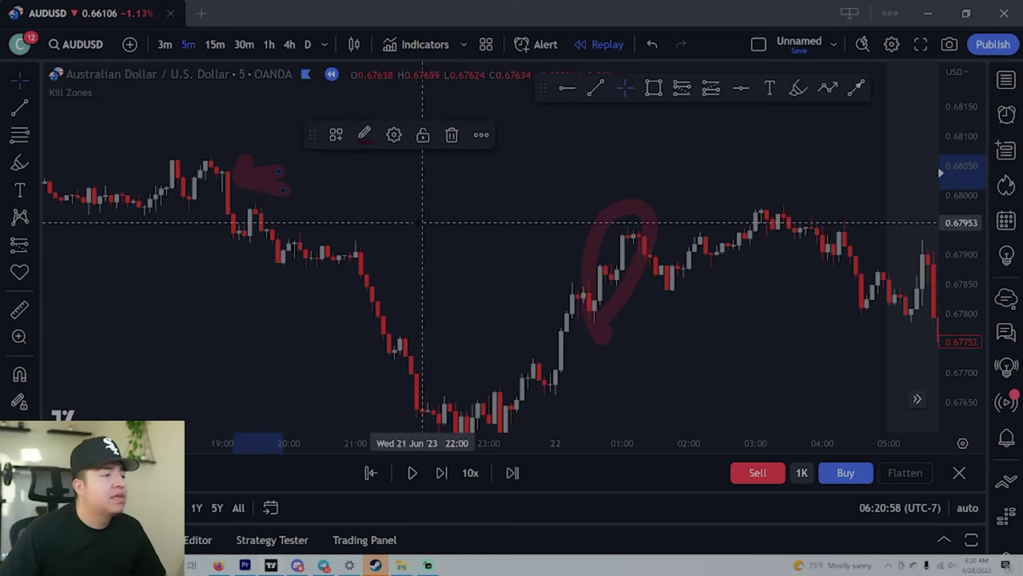
Examine the price action from the drop marked on 21 June through the 03:00 high and the decline on 22 June
drag(423, 222, 696, 255)
scroll(461, 263, up, 2)
drag(575, 256, 687, 250)
scroll(687, 251, down, 3)
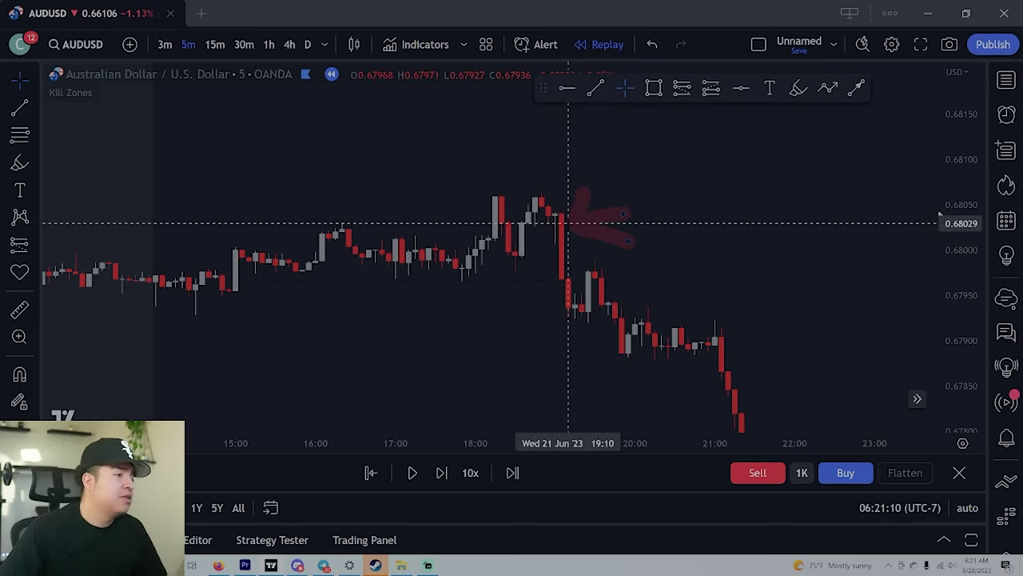
scroll(640, 352, down, 5)
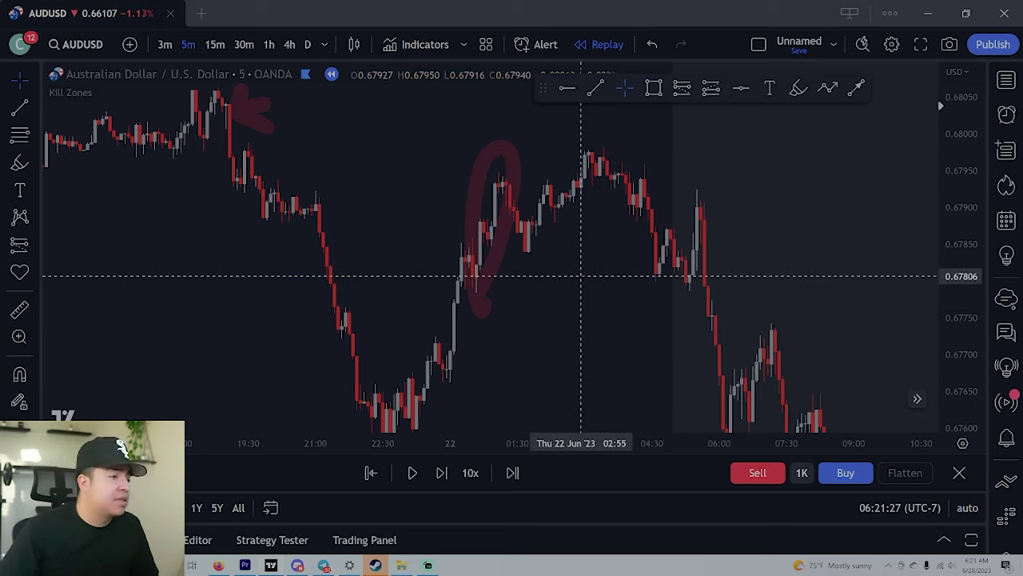
scroll(568, 344, up, 3)
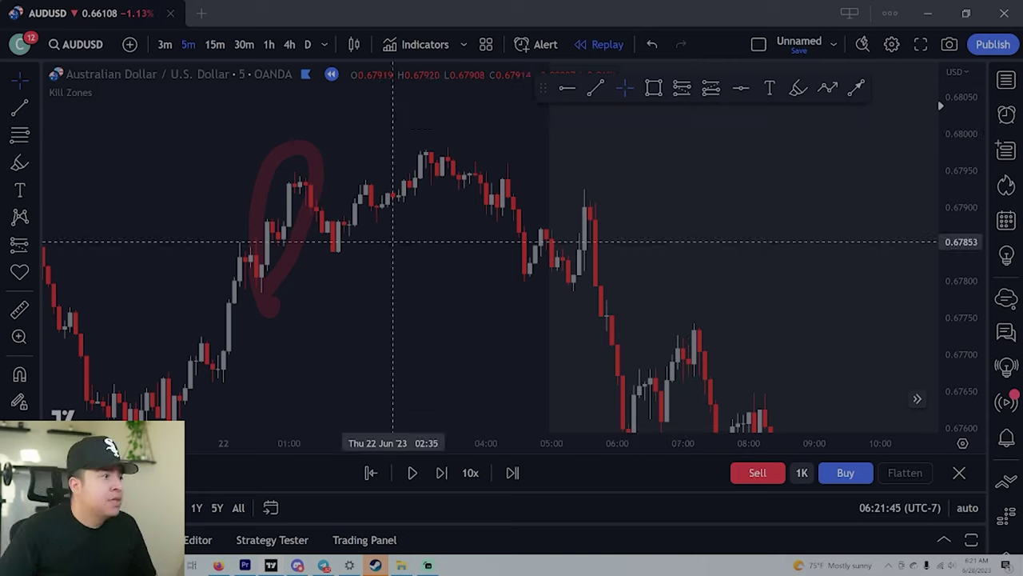
scroll(457, 298, up, 2)
scroll(458, 298, up, 3)
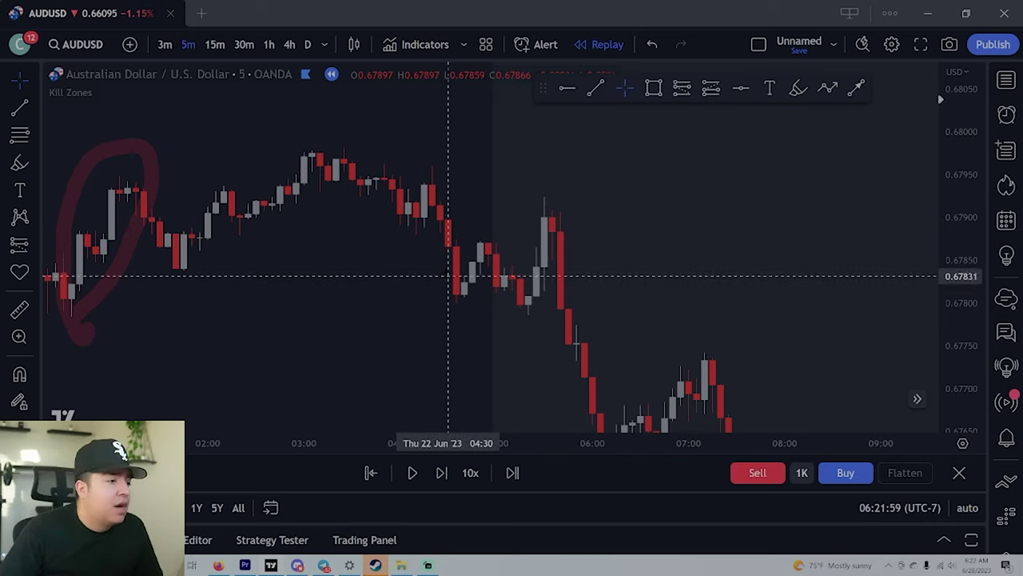
scroll(399, 256, up, 2)
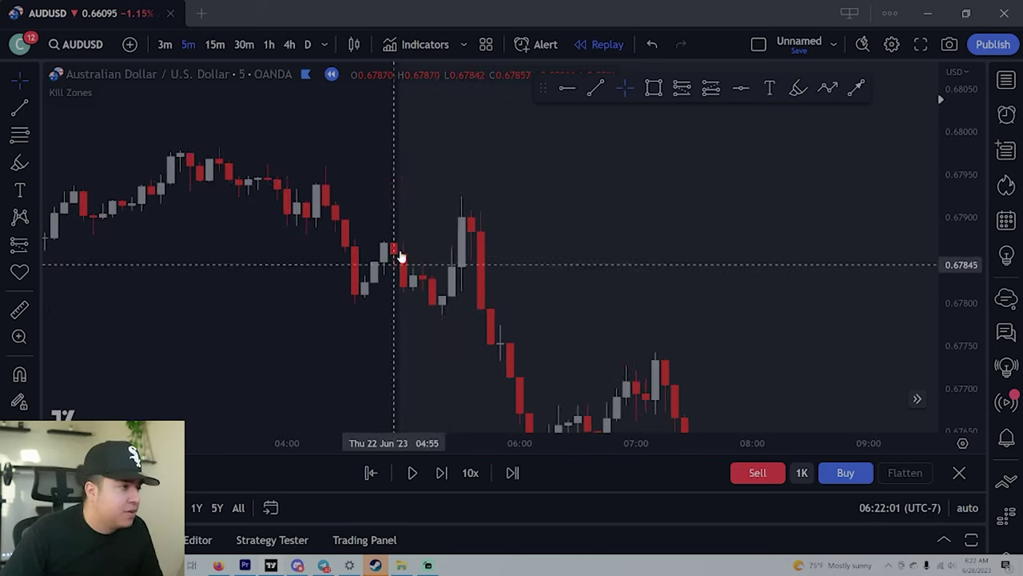
Circle the up-move into the 03:00 swing high on 22 June with the Highlighter
drag(399, 256, 754, 199)
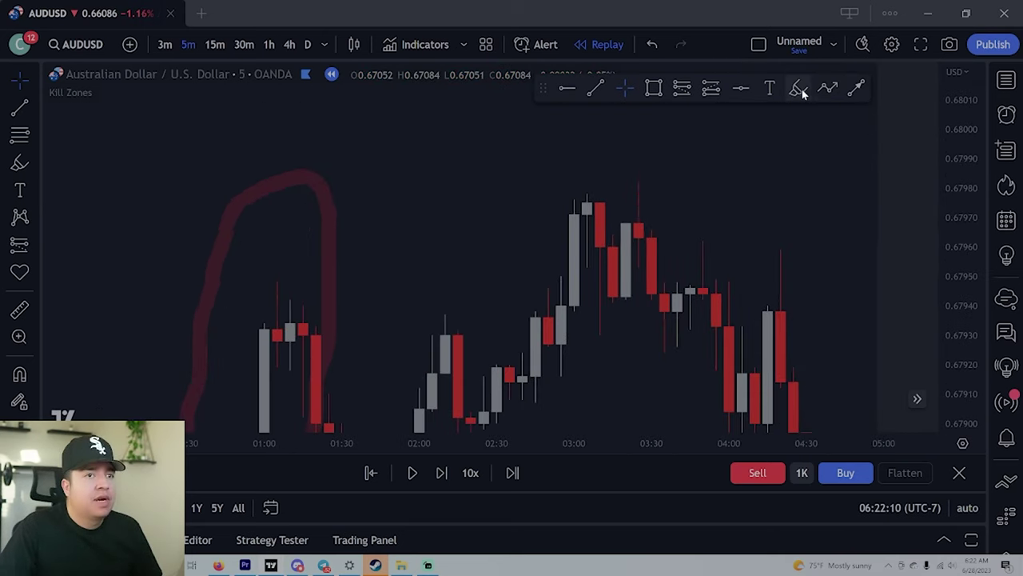
click(799, 89)
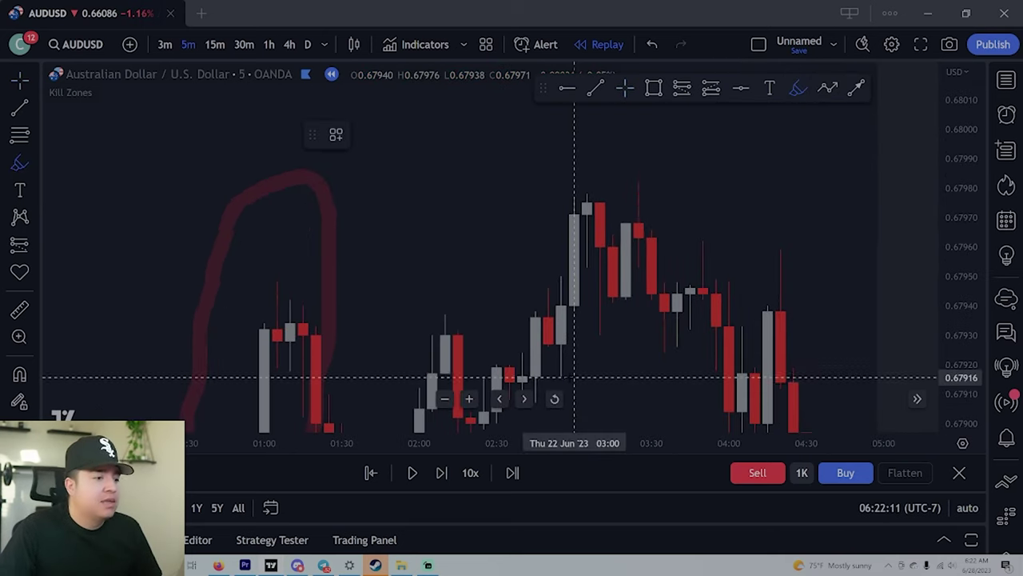
mouse_move(574, 376)
mouse_down()
mouse_move(612, 232)
mouse_move(598, 176)
mouse_move(549, 302)
mouse_move(561, 374)
mouse_up()
Draw an arrow from about 02:10 at 0.67967 to the candles just after the circled 03:00 high
click(856, 88)
click(445, 226)
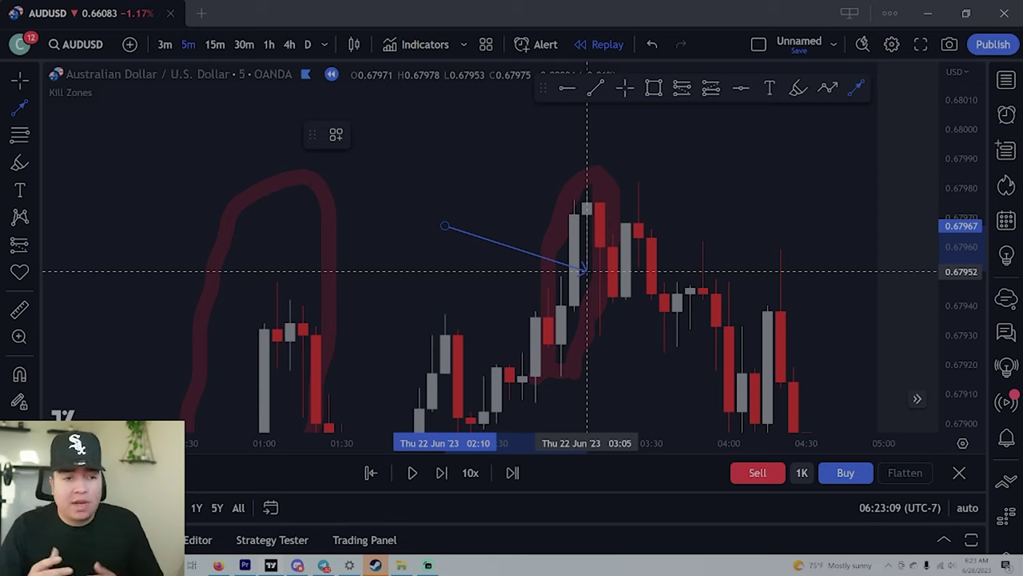
click(608, 258)
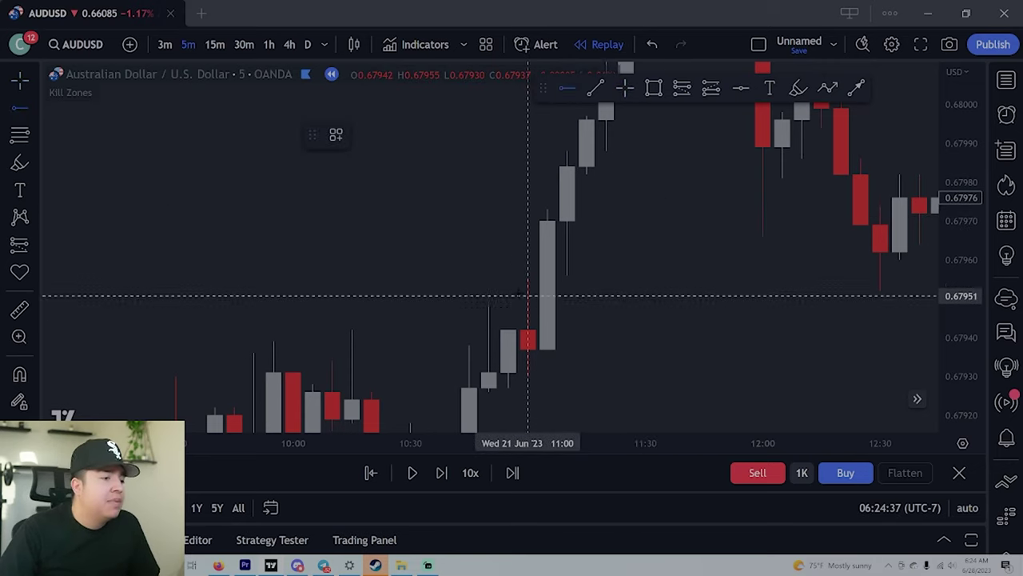
Draw a horizontal ray at 0.67956 from the high of the 11:00 candle on 21 June, and delete it again
click(527, 277)
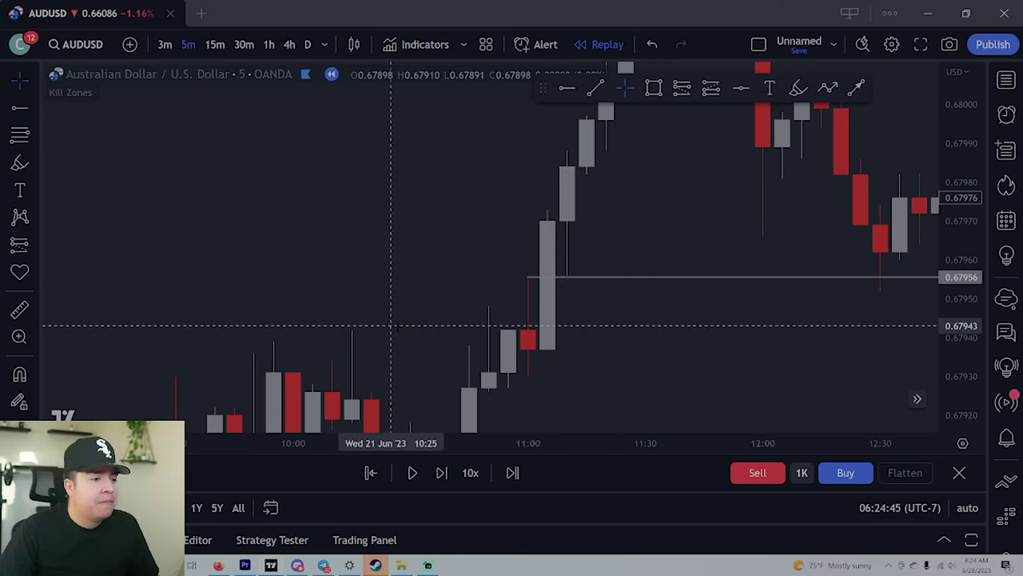
scroll(411, 326, up, 2)
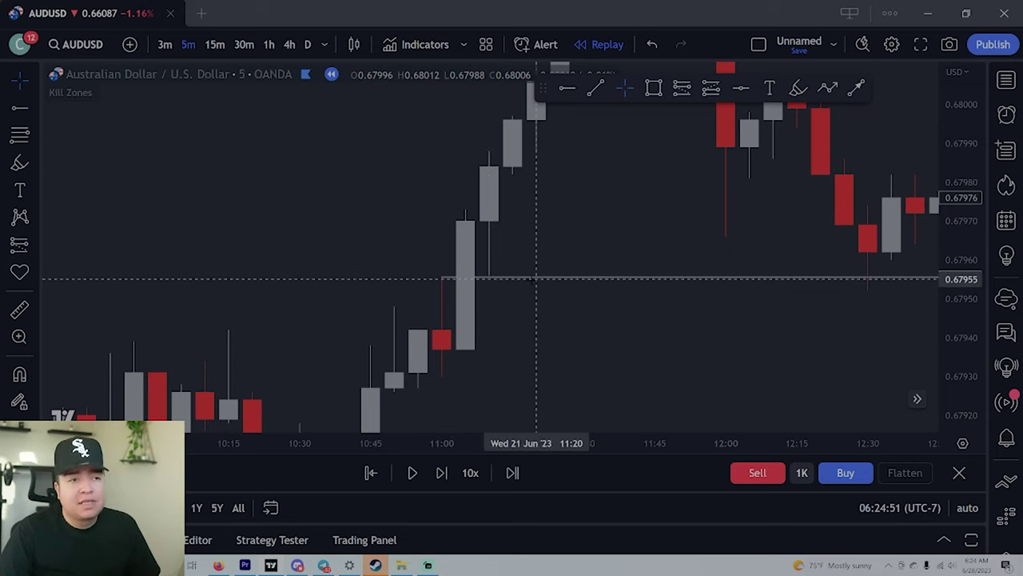
drag(560, 278, 577, 331)
click(557, 351)
key(Delete)
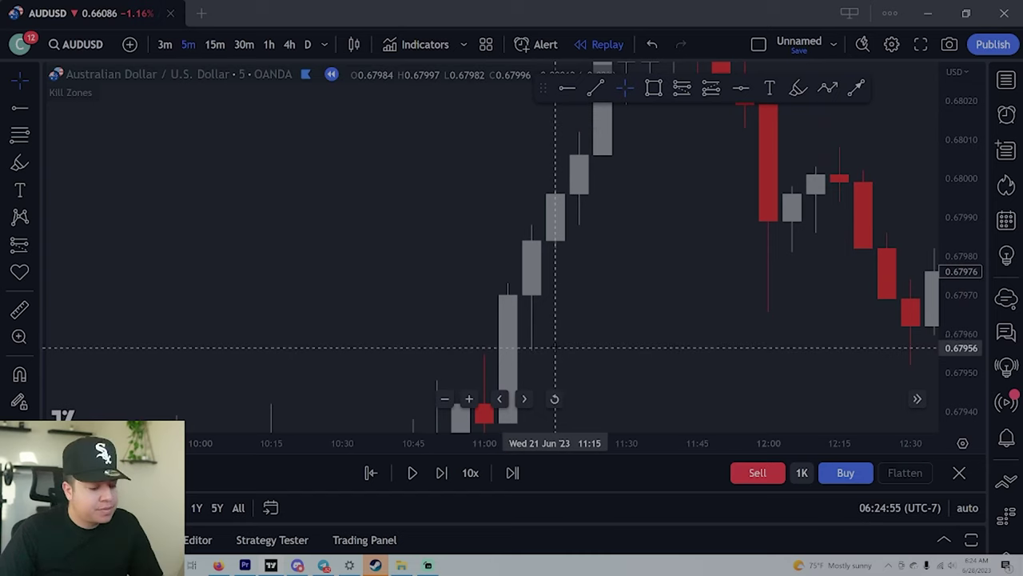
Reset the price scale and examine the rally from about 10:45 to 11:30 on 21 June
drag(541, 320, 587, 281)
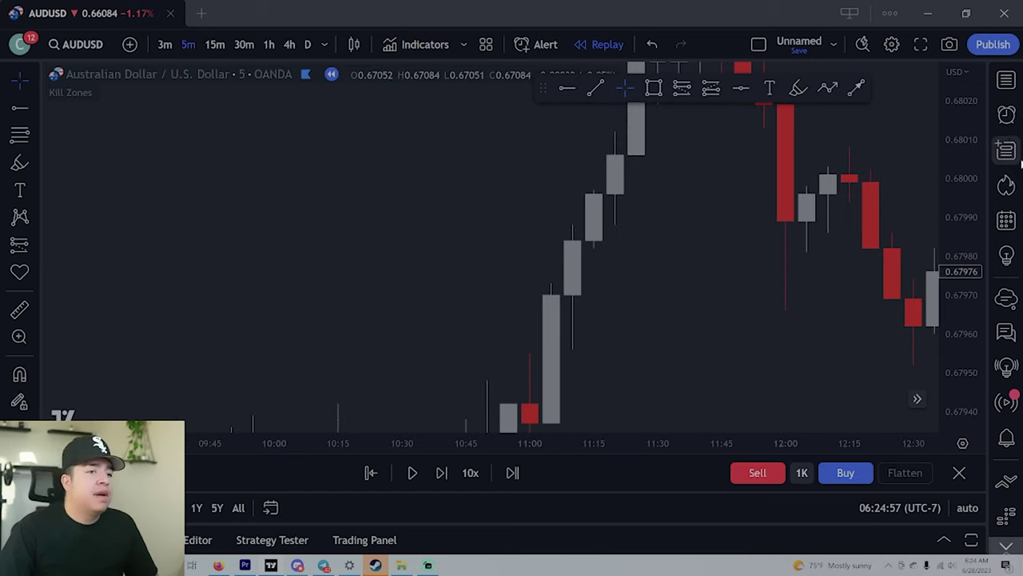
double_click(954, 122)
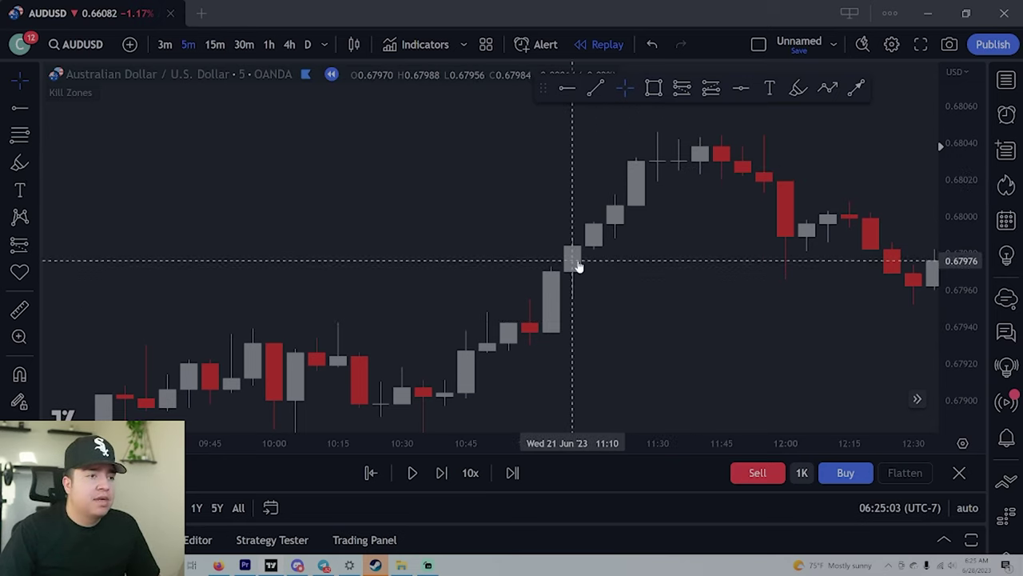
scroll(827, 296, down, 2)
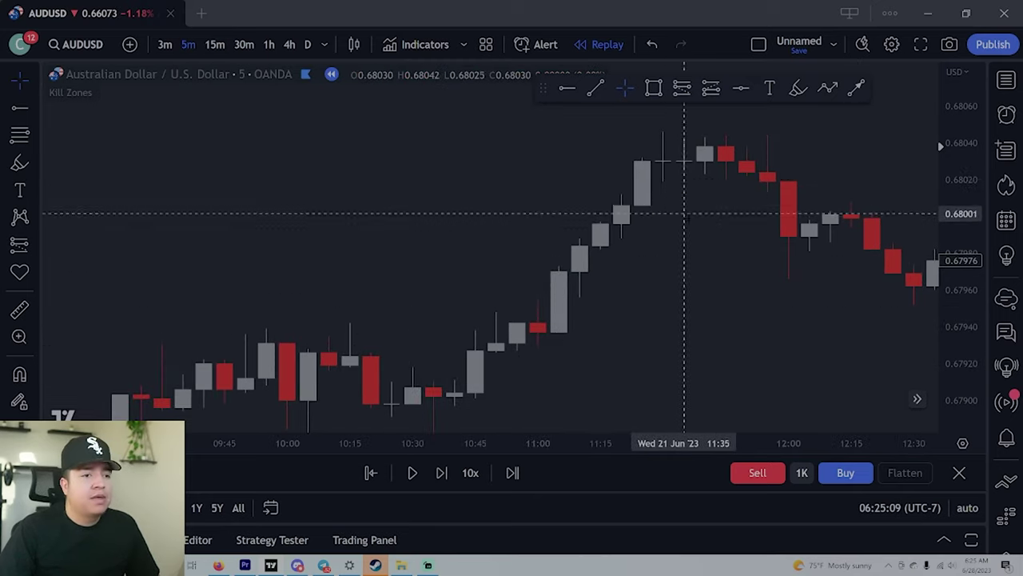
scroll(773, 328, up, 2)
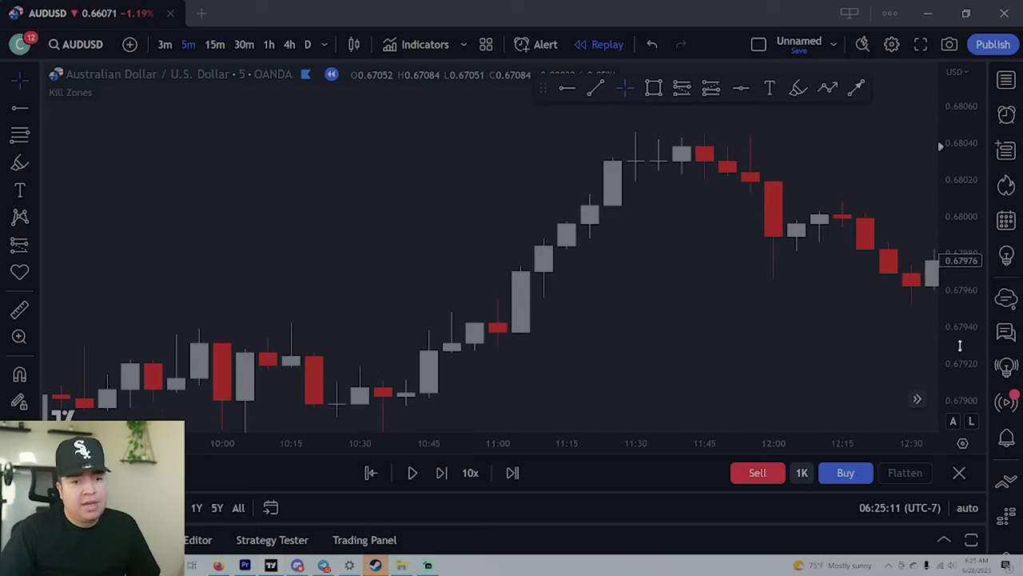
Draw a horizontal ray at 0.67974 from the high of the 11:05 candle on 21 June
drag(955, 345, 949, 244)
scroll(719, 235, down, 2)
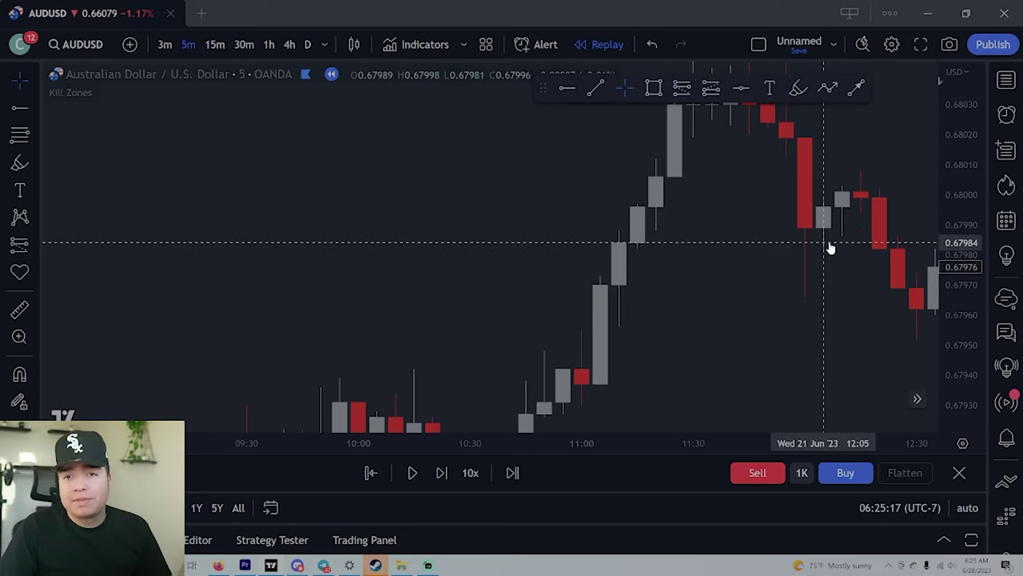
drag(674, 347, 747, 360)
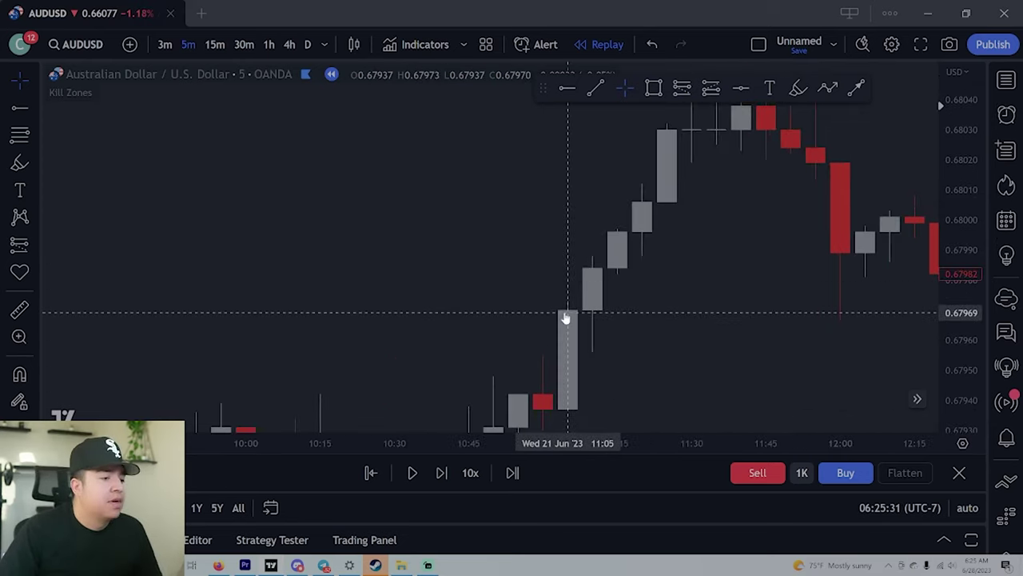
click(571, 93)
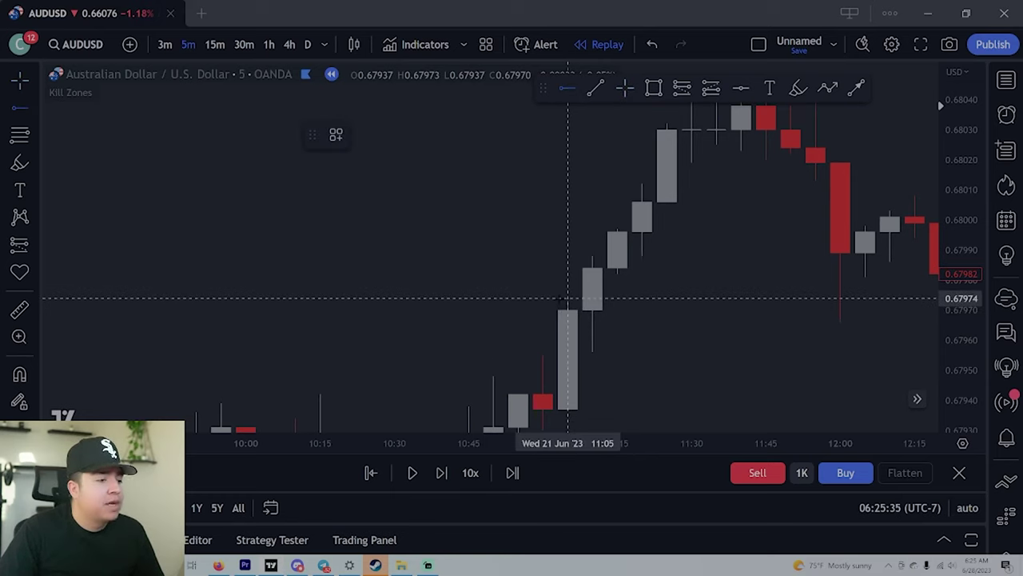
click(567, 299)
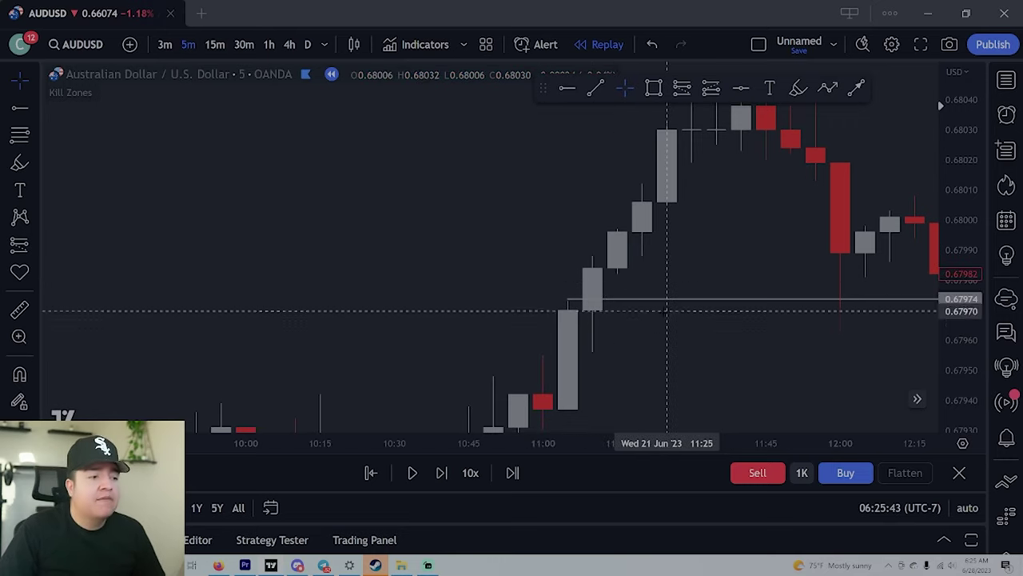
Draw a horizontal ray at 0.67982 from the low of the 11:15 candle on 21 June
mouse_move(668, 311)
mouse_down()
mouse_move(567, 288)
mouse_move(376, 183)
mouse_move(544, 142)
mouse_up()
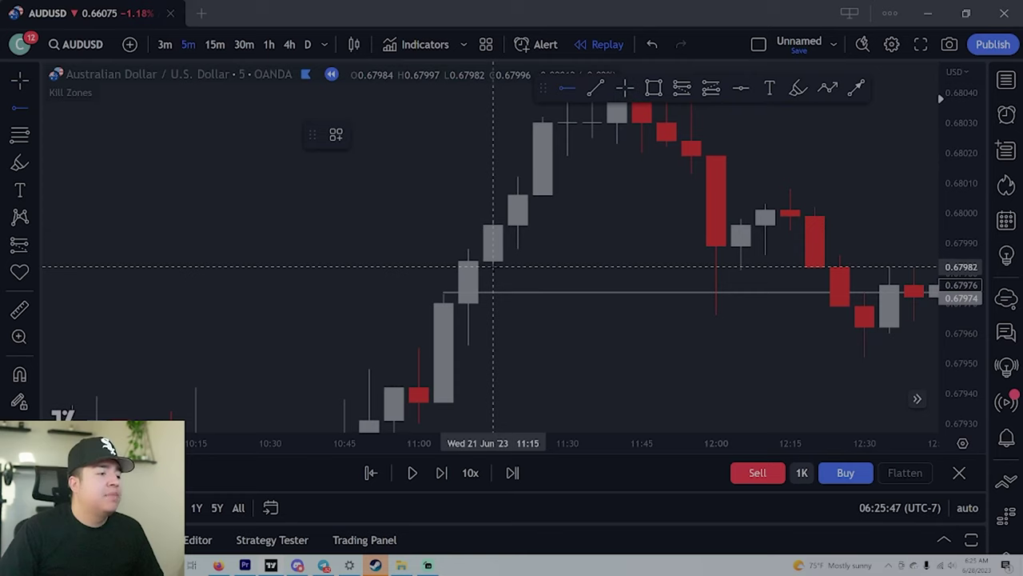
click(493, 266)
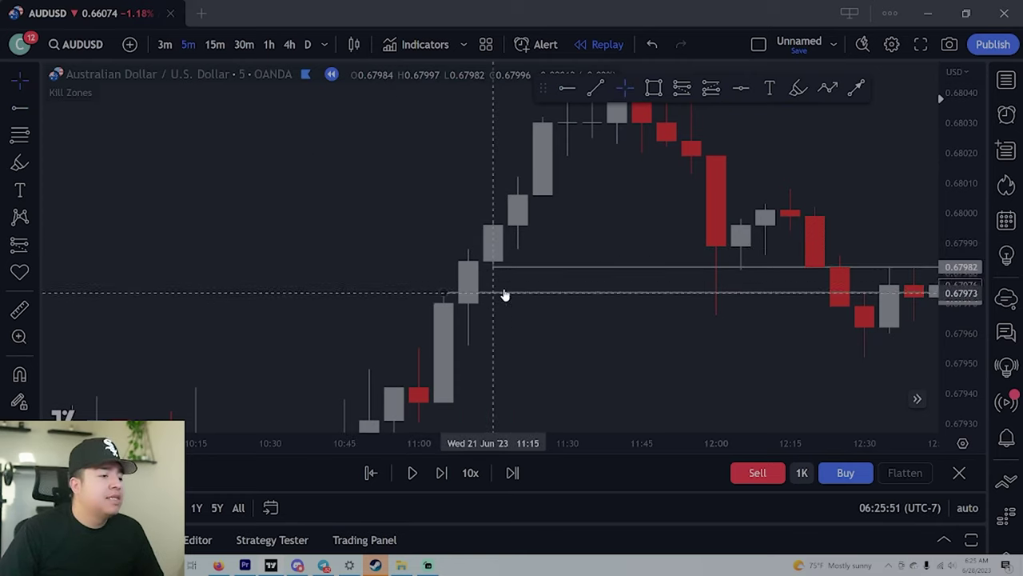
click(452, 292)
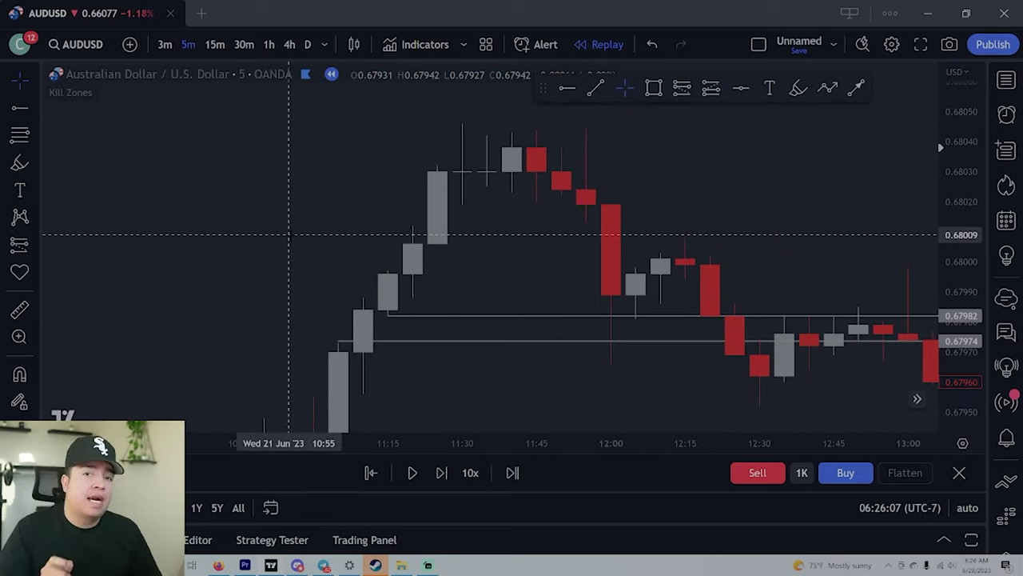
Draw horizontal rays at 0.67911 from the 10:40 candle's high and at 0.67926 from the 10:45 candle on 21 June
drag(289, 235, 315, 209)
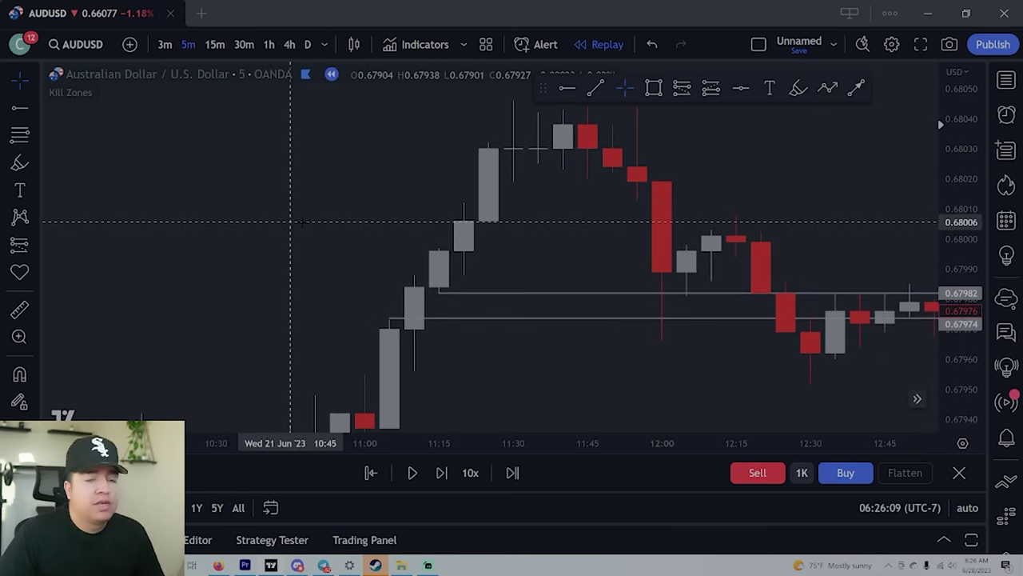
scroll(372, 242, down, 3)
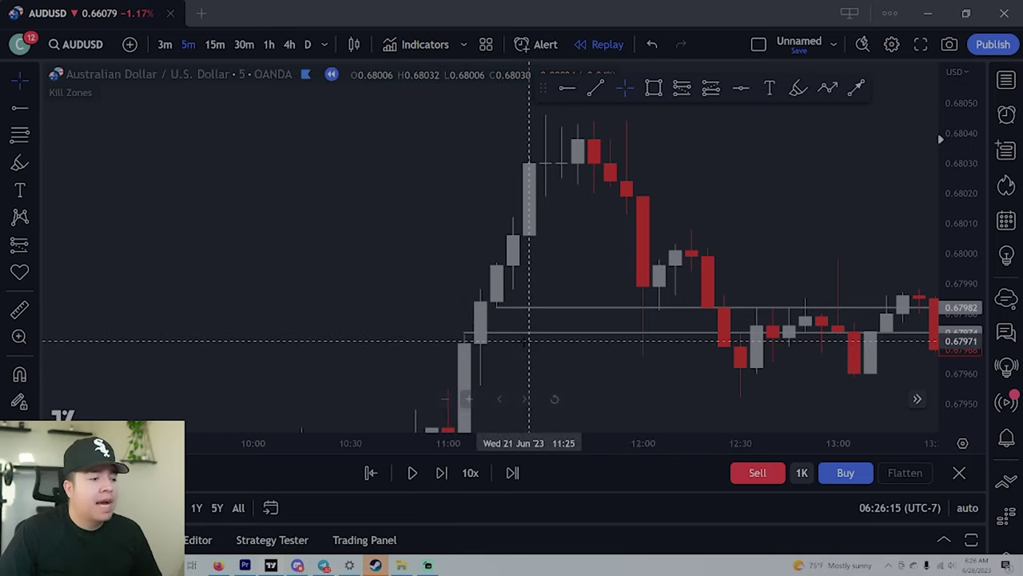
scroll(559, 263, right, 2)
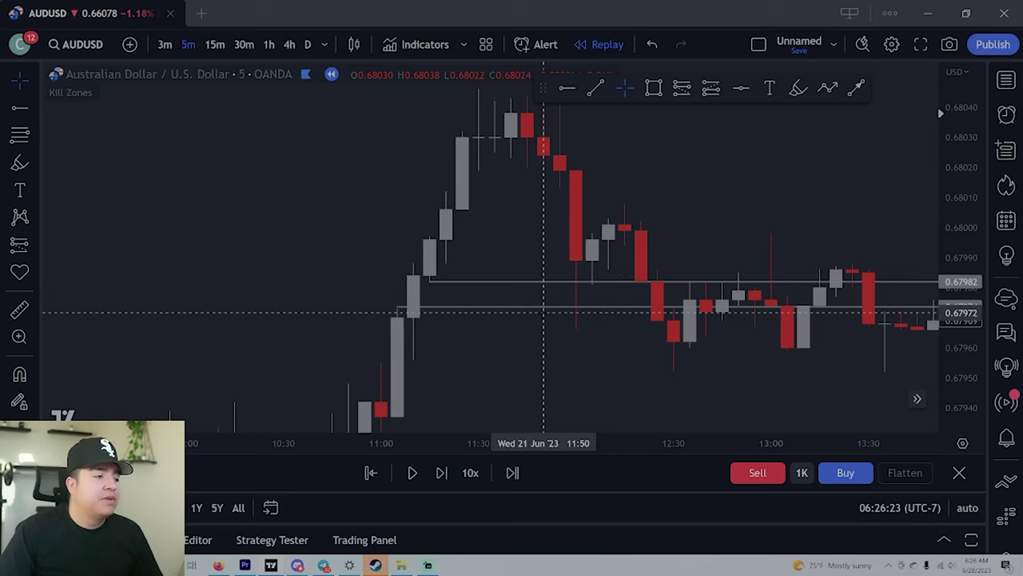
scroll(597, 309, down, 1)
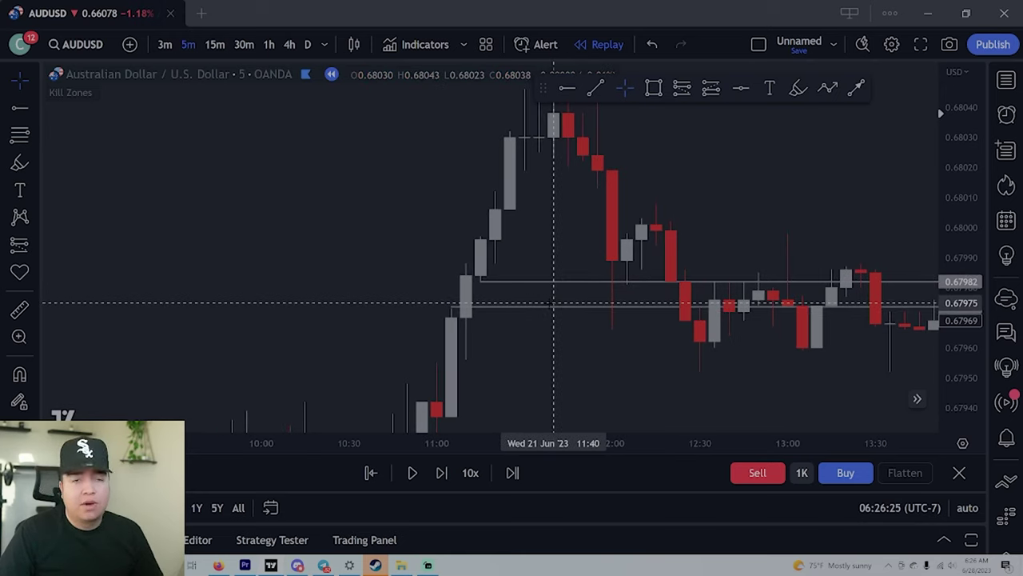
scroll(592, 306, down, 1)
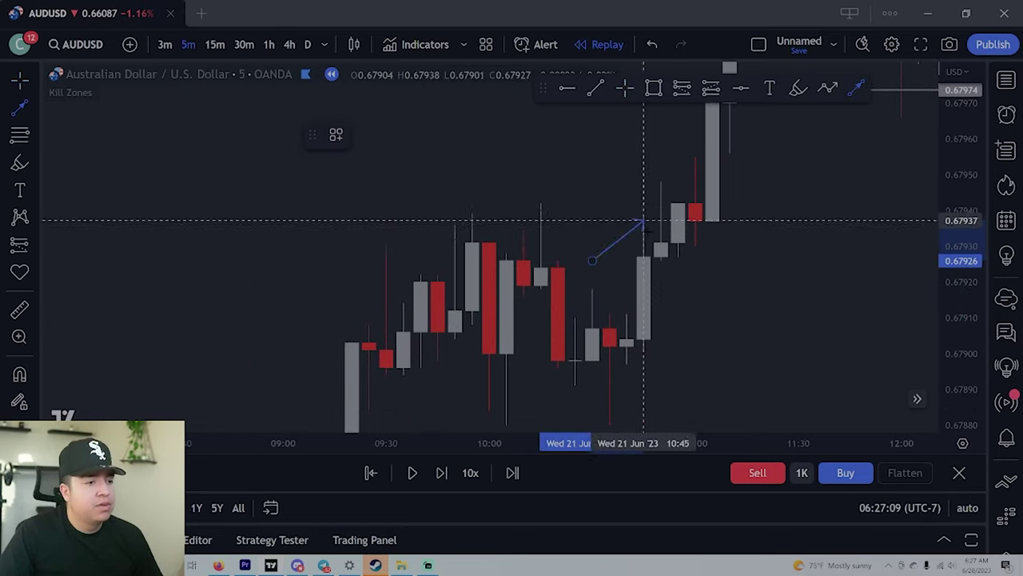
click(568, 89)
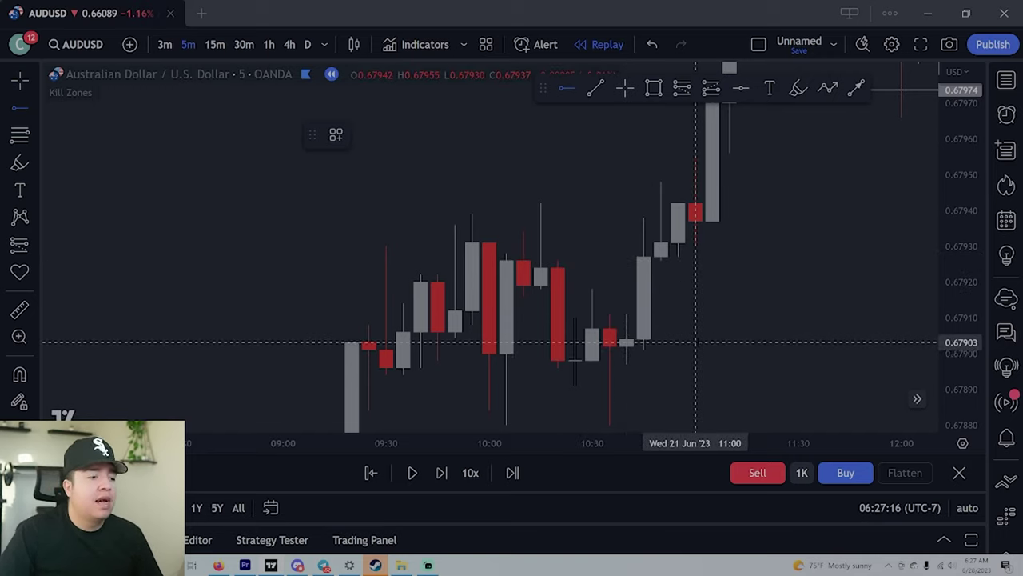
click(626, 313)
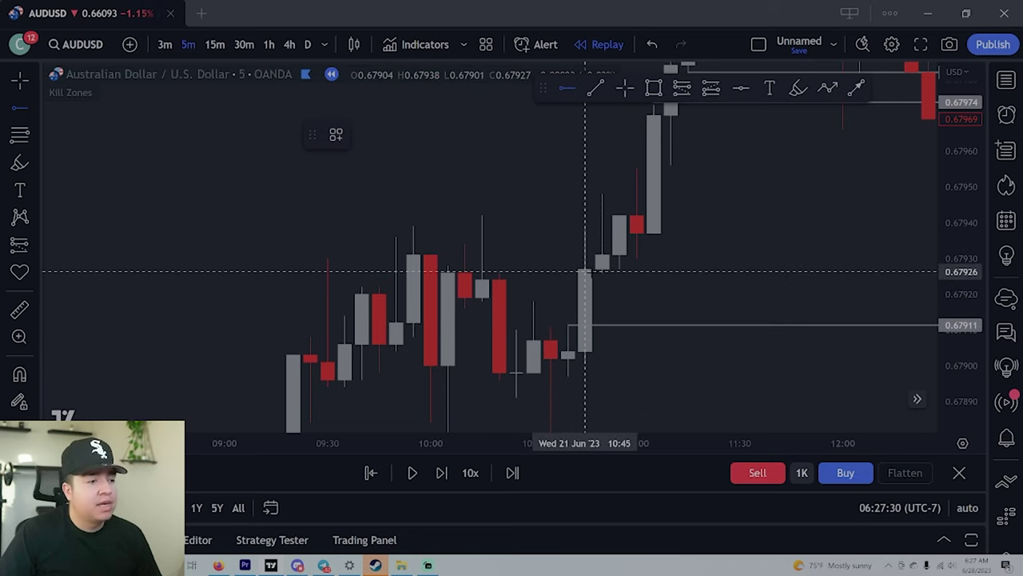
click(586, 272)
drag(549, 231, 469, 264)
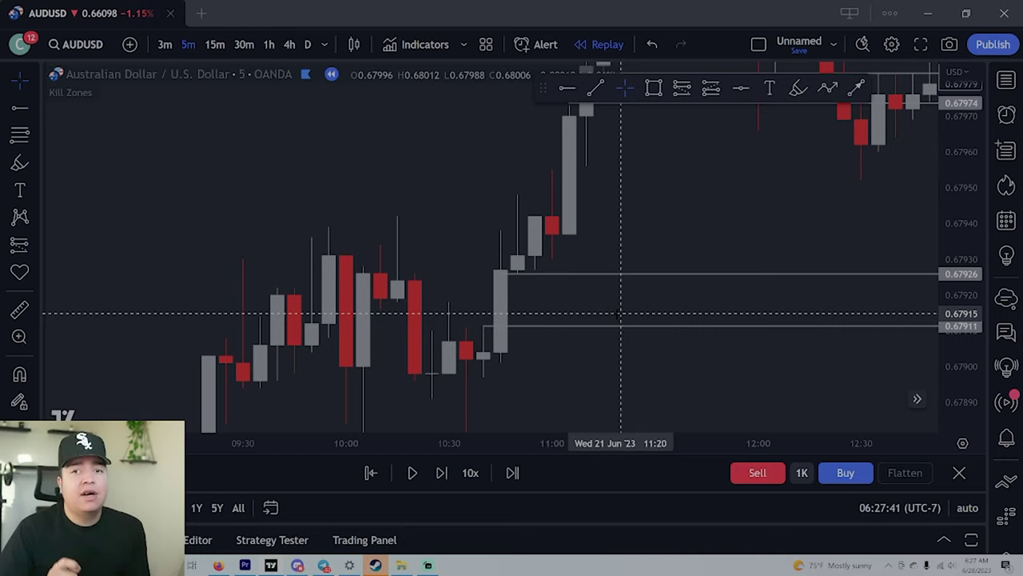
Clear the horizontal rays and mark the swing high near 19:30 on 21 June with a red Highlighter dot
scroll(851, 230, right, 10)
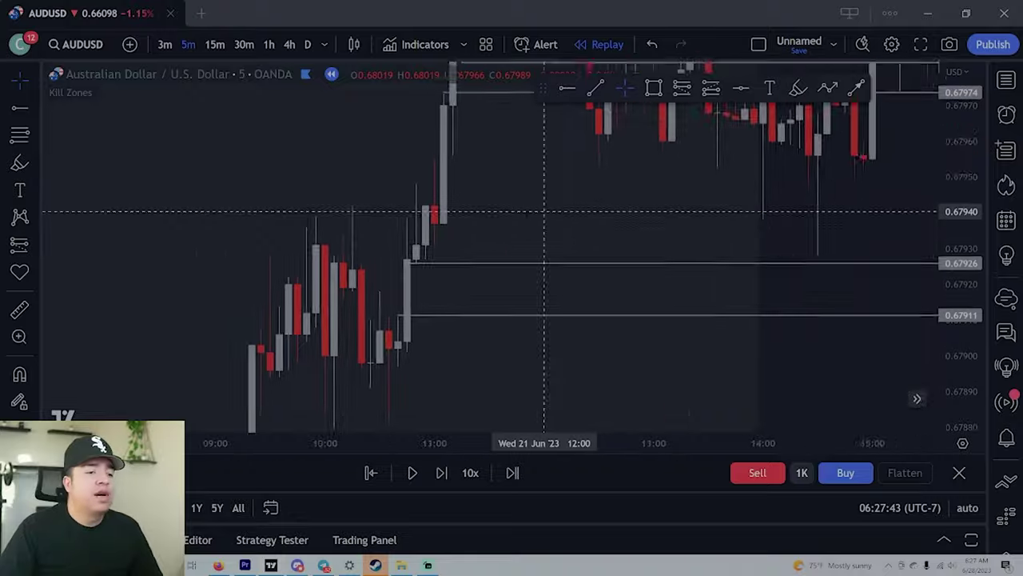
scroll(727, 209, right, 10)
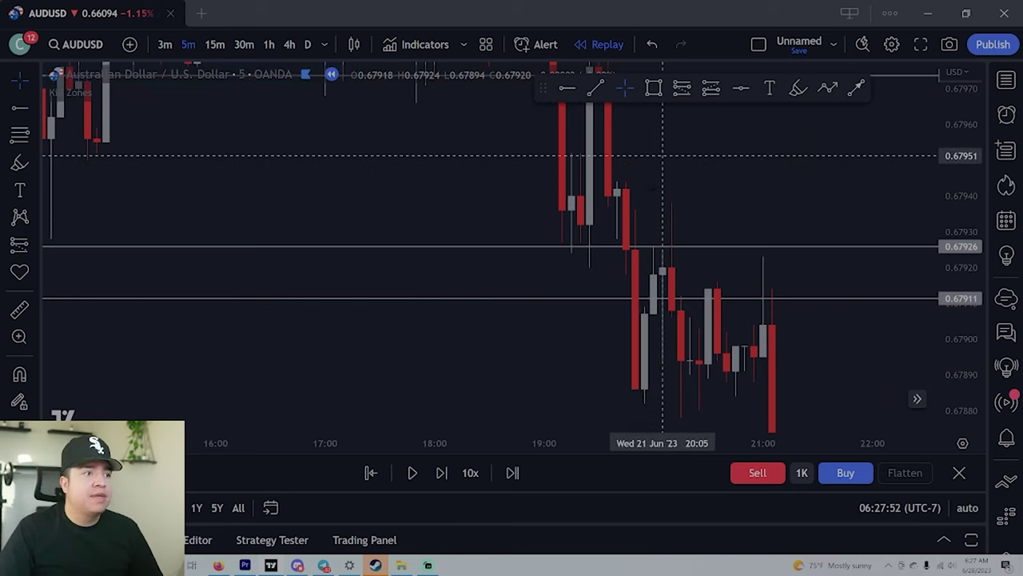
drag(656, 317, 646, 425)
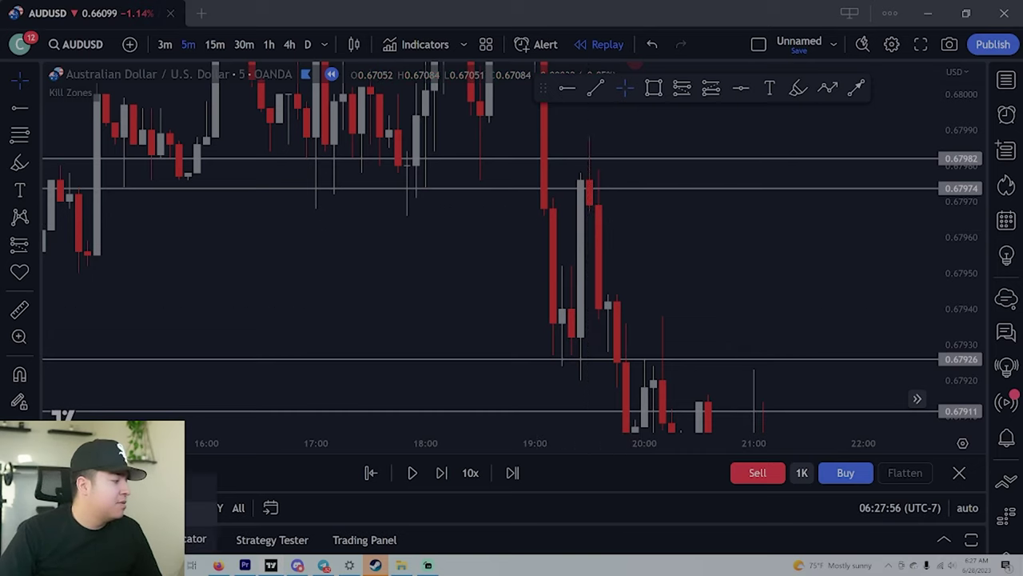
drag(637, 306, 598, 234)
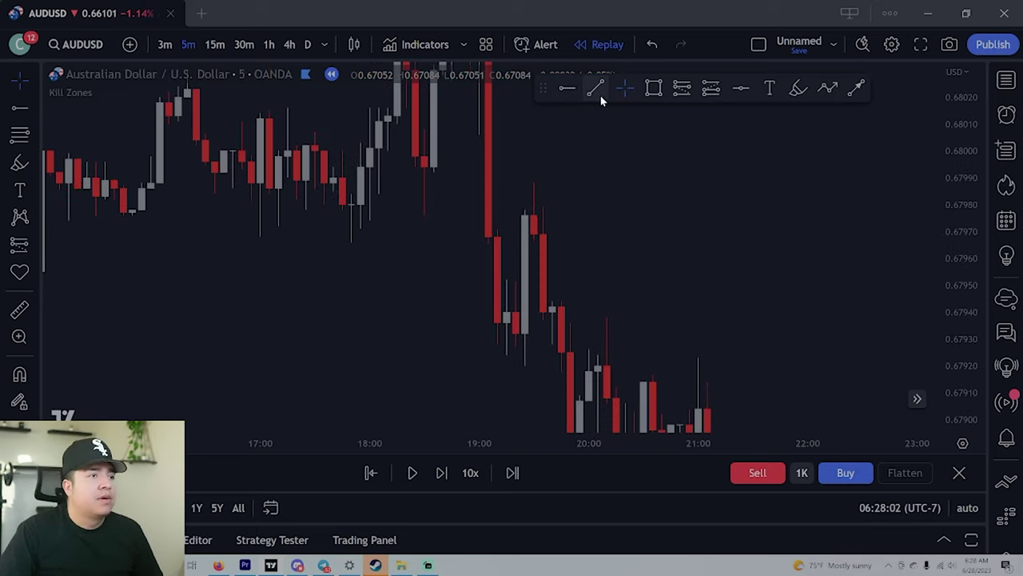
click(798, 90)
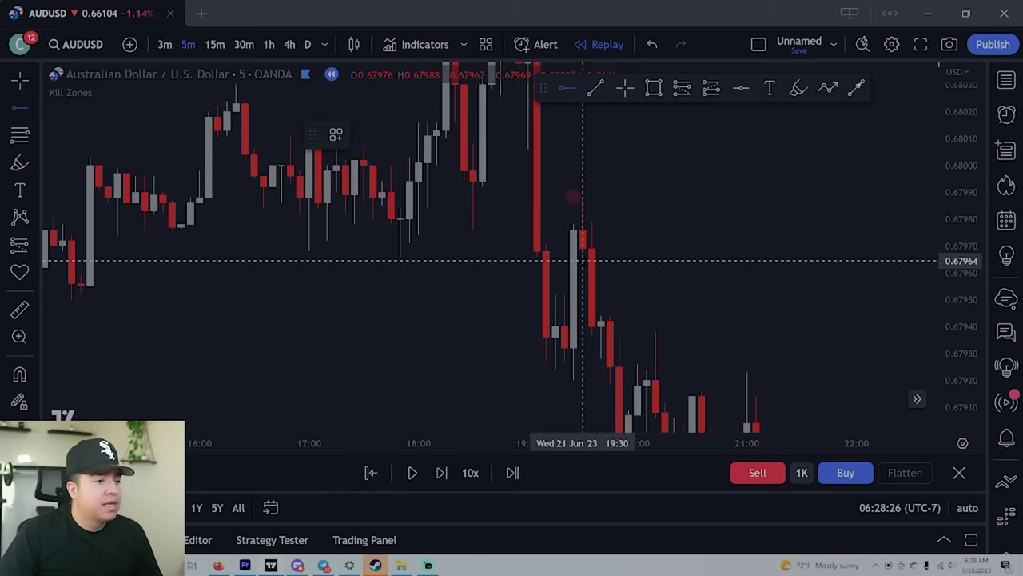
Draw horizontal rays at 0.67968 from the 19:30 candle's low and at 0.67945 from the 19:35 candle on 21 June
click(582, 253)
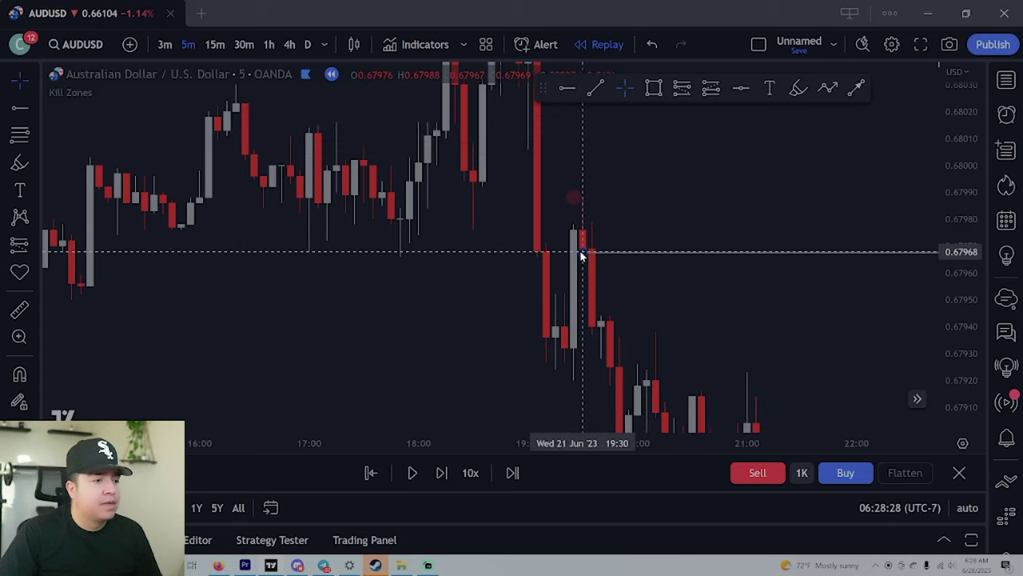
drag(674, 189, 523, 213)
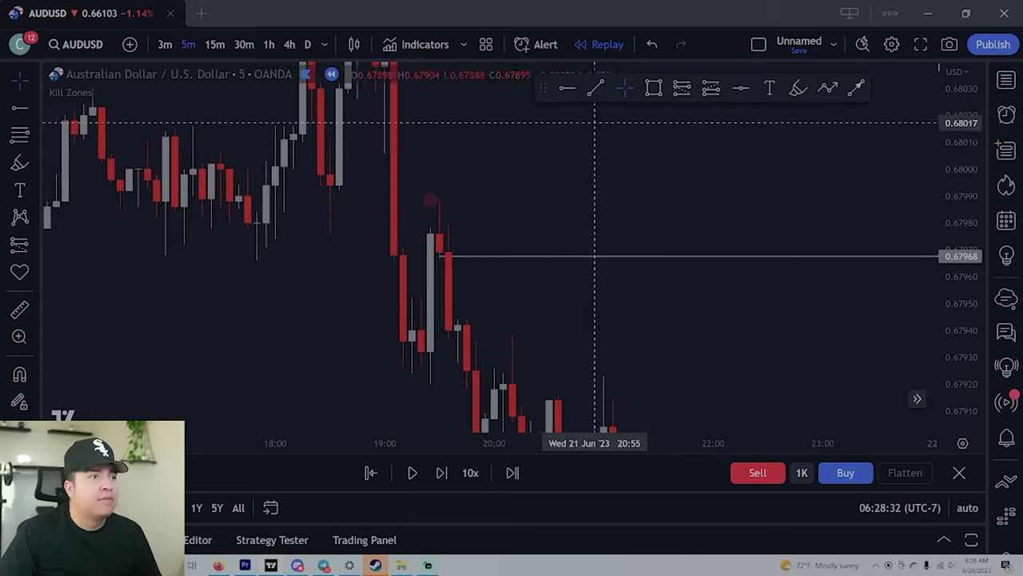
click(567, 88)
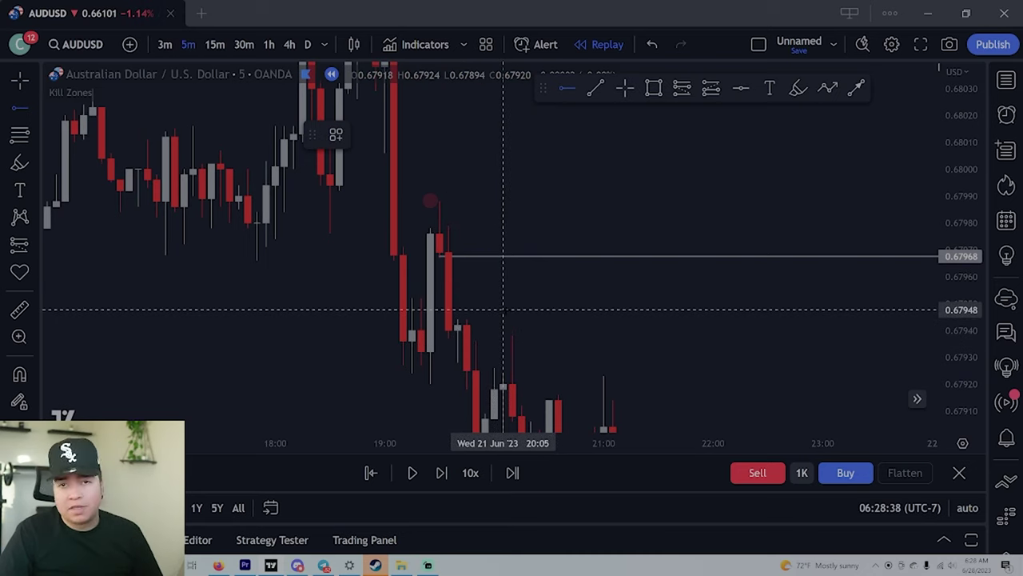
click(448, 315)
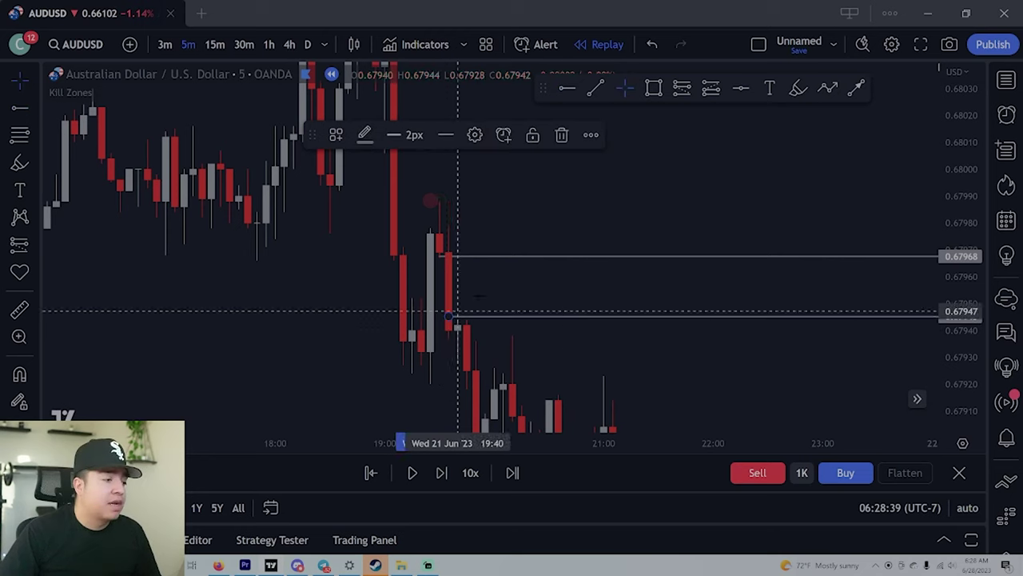
drag(444, 254, 501, 266)
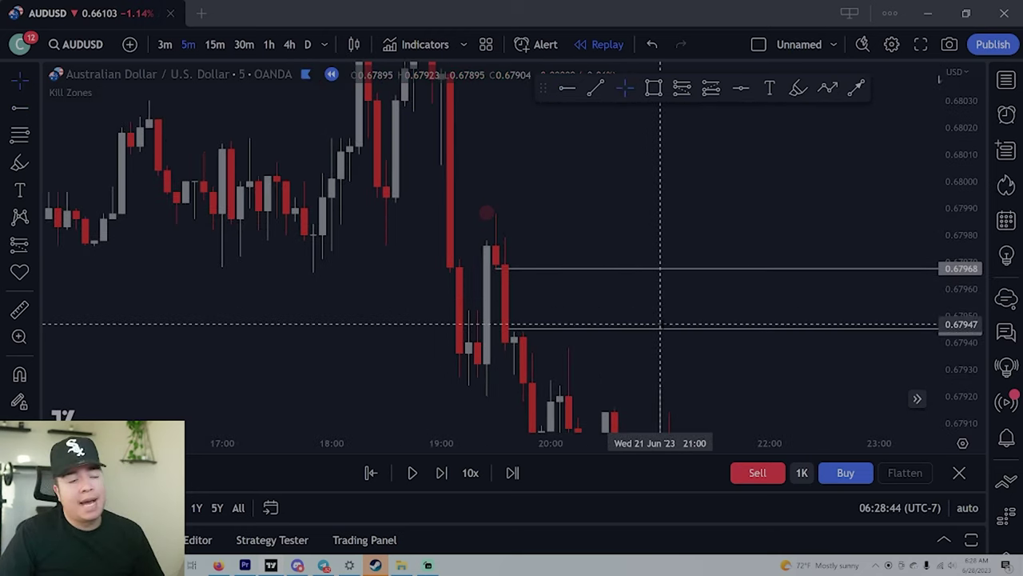
Examine the price action from about 01:00 to 04:25 on 22 June against the 0.67968 and 0.67945 rays
drag(797, 268, 544, 208)
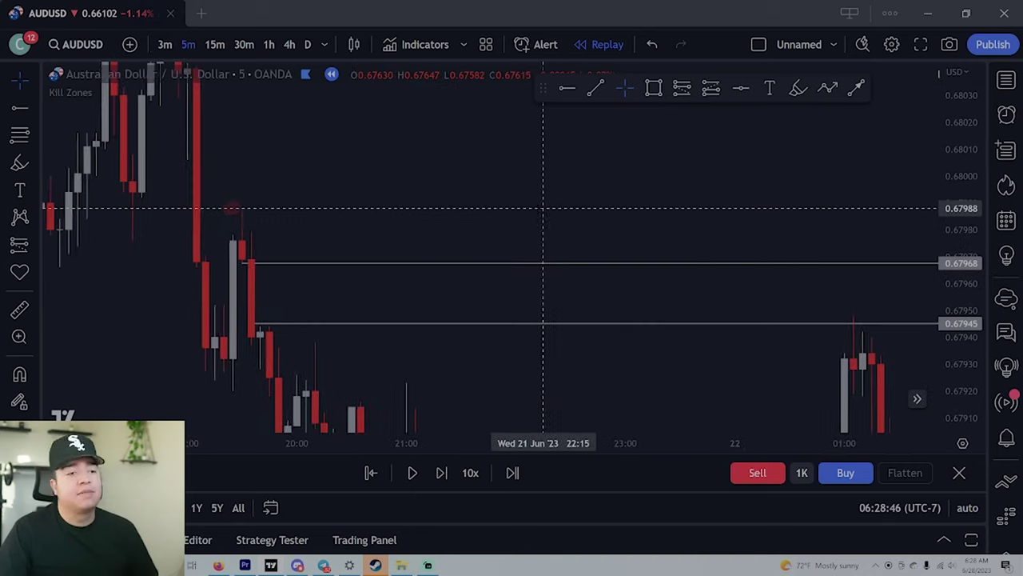
scroll(737, 249, down, 3)
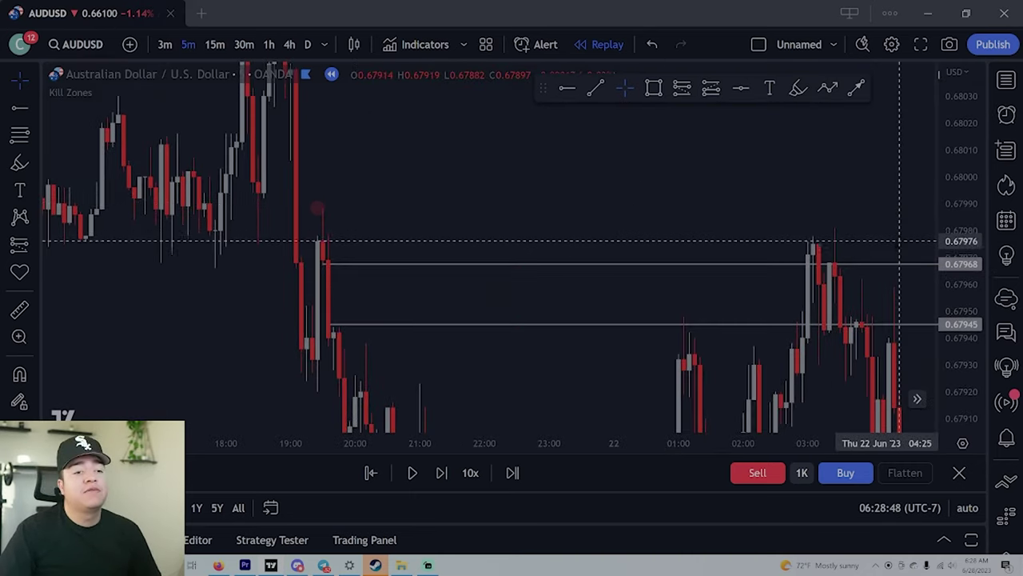
drag(801, 256, 637, 240)
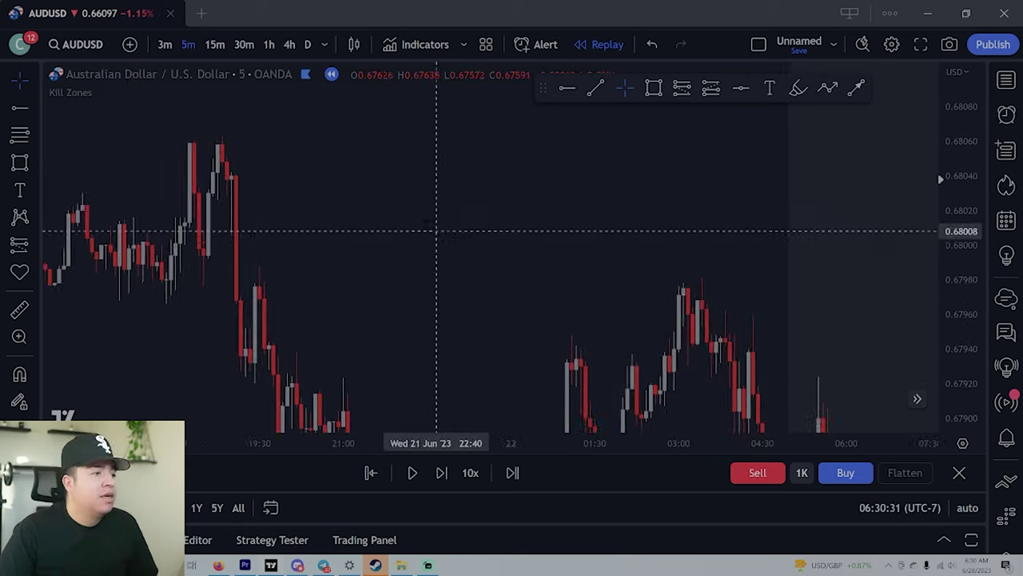
Restart the bar replay from 18 May 2023 at 13:45 and reset the chart view
drag(437, 229, 518, 254)
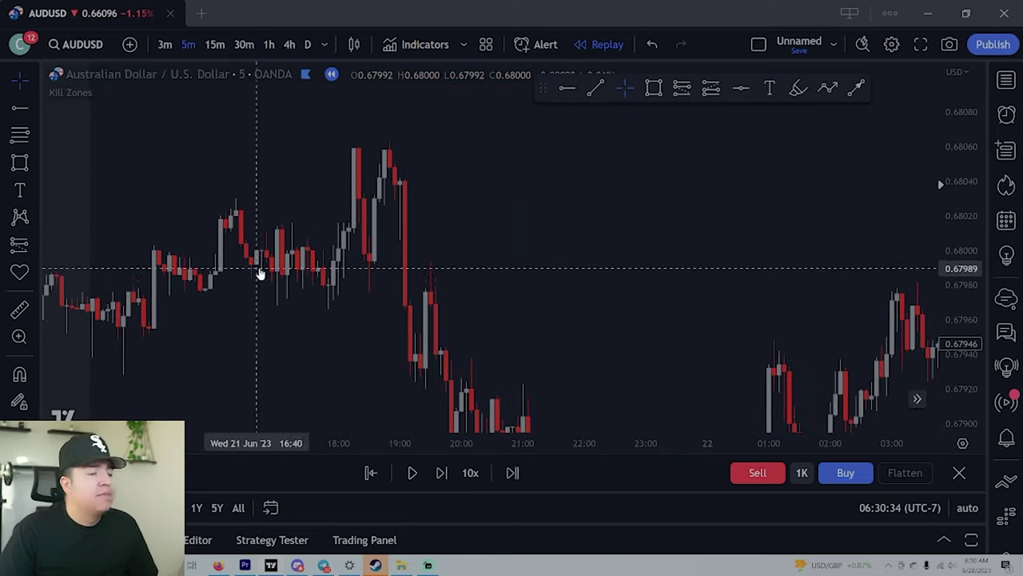
scroll(308, 290, down, 6)
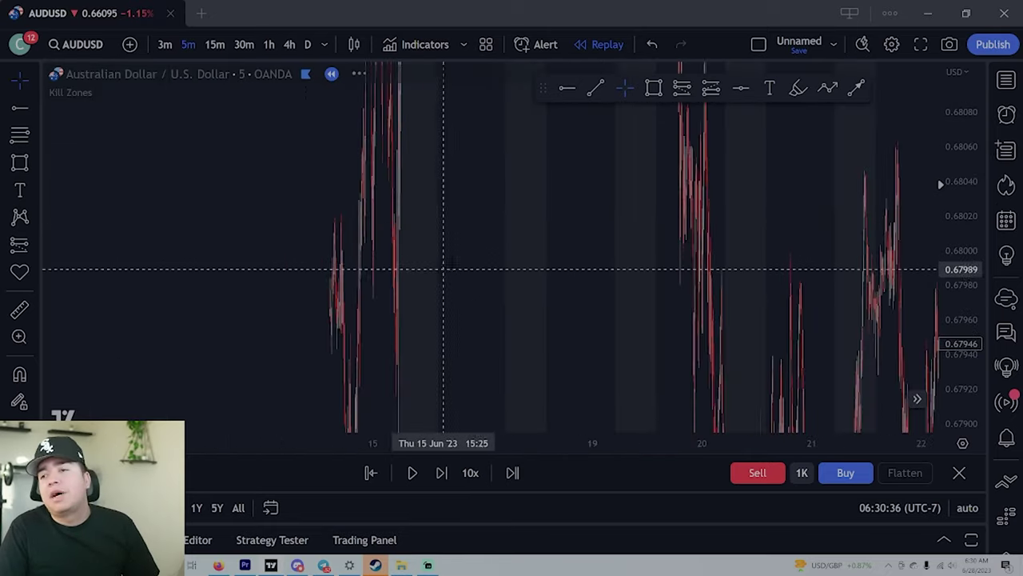
drag(383, 251, 891, 248)
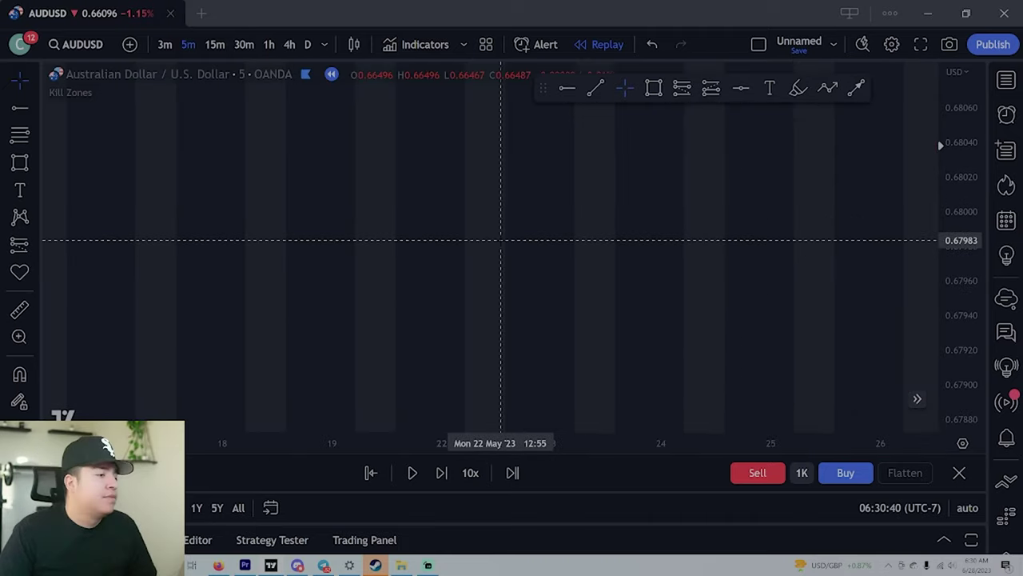
right_click(504, 228)
click(413, 228)
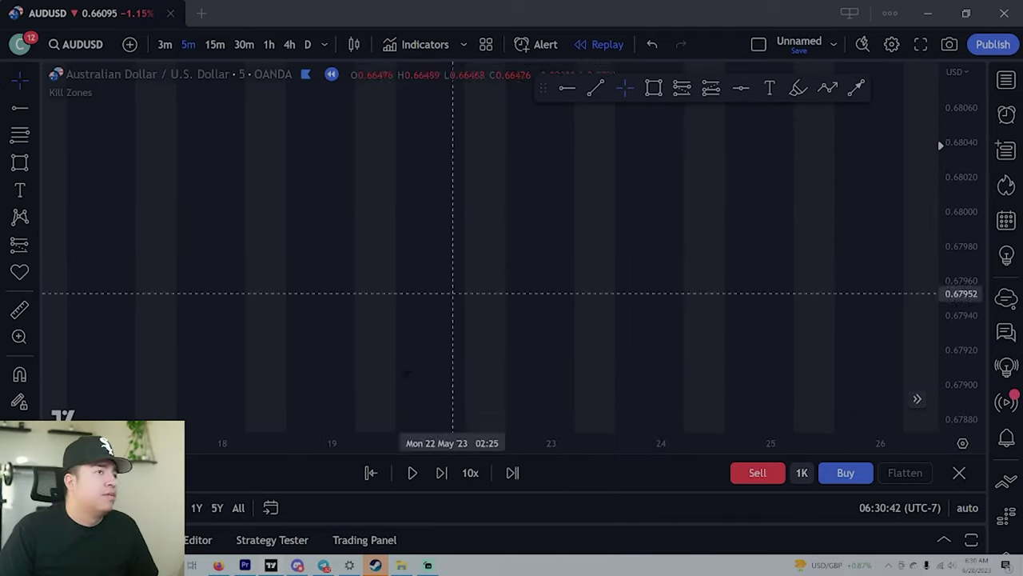
click(368, 473)
click(285, 263)
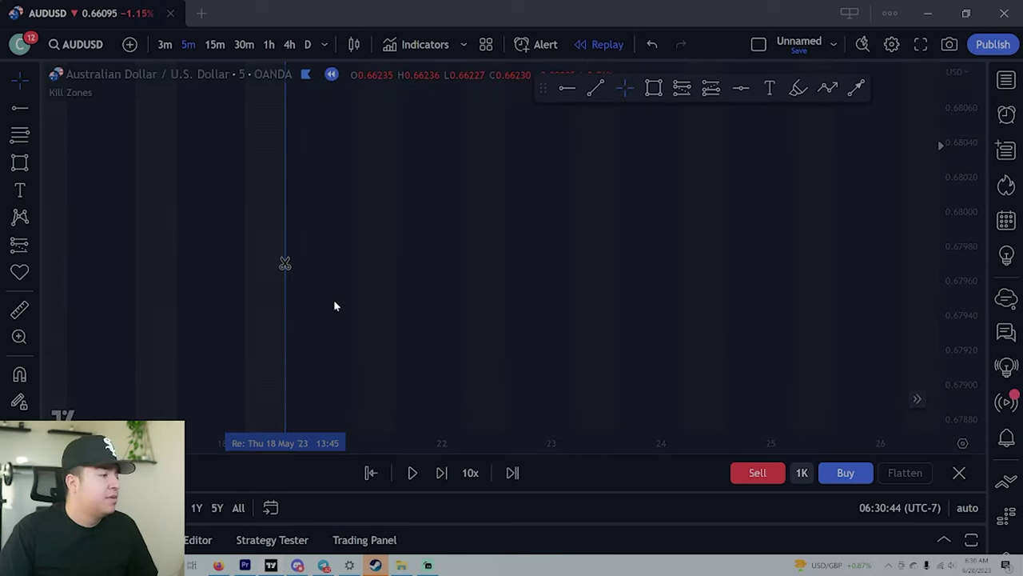
right_click(503, 210)
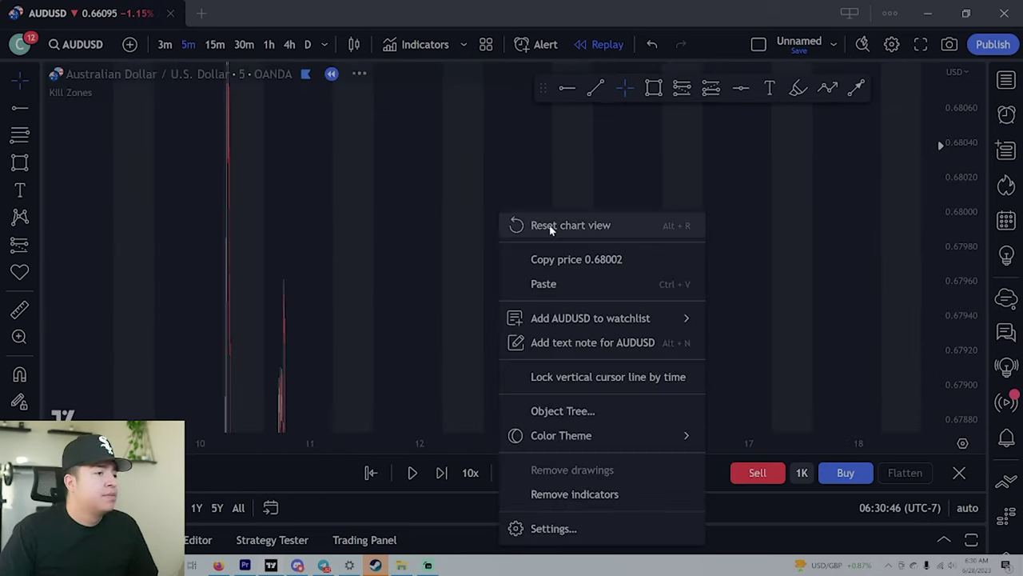
click(548, 226)
drag(381, 210, 596, 225)
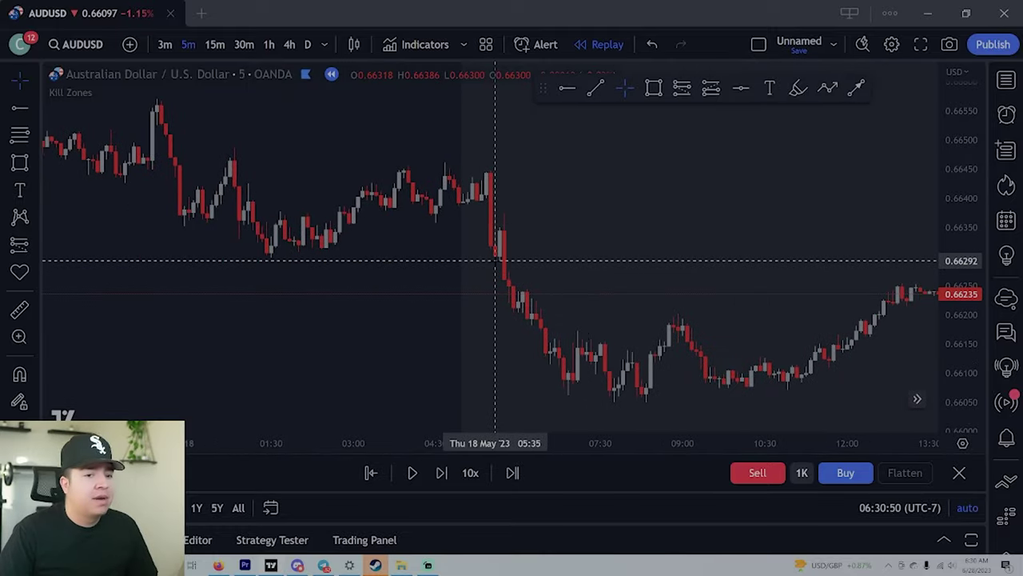
Draw horizontal rays at 0.66293 and 0.66274 from the sell-off candles around 05:35 to 05:50 on 18 May
scroll(498, 239, up, 4)
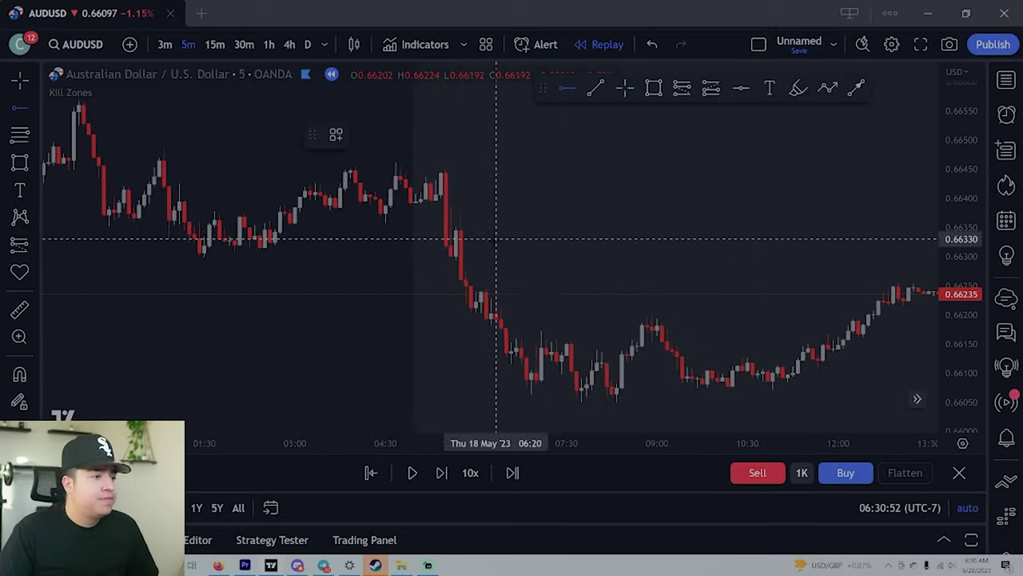
click(282, 223)
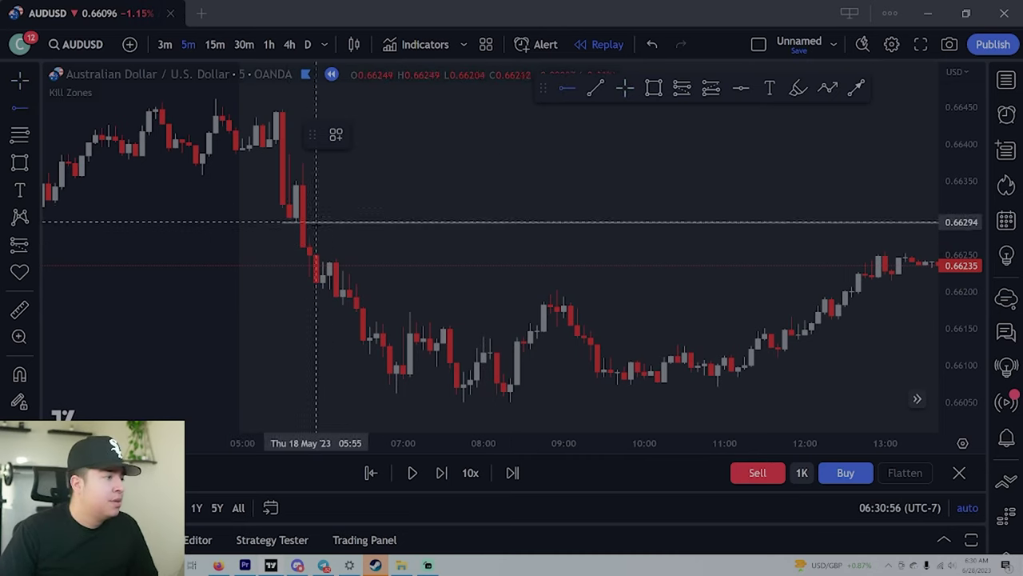
click(298, 237)
scroll(389, 208, left, 5)
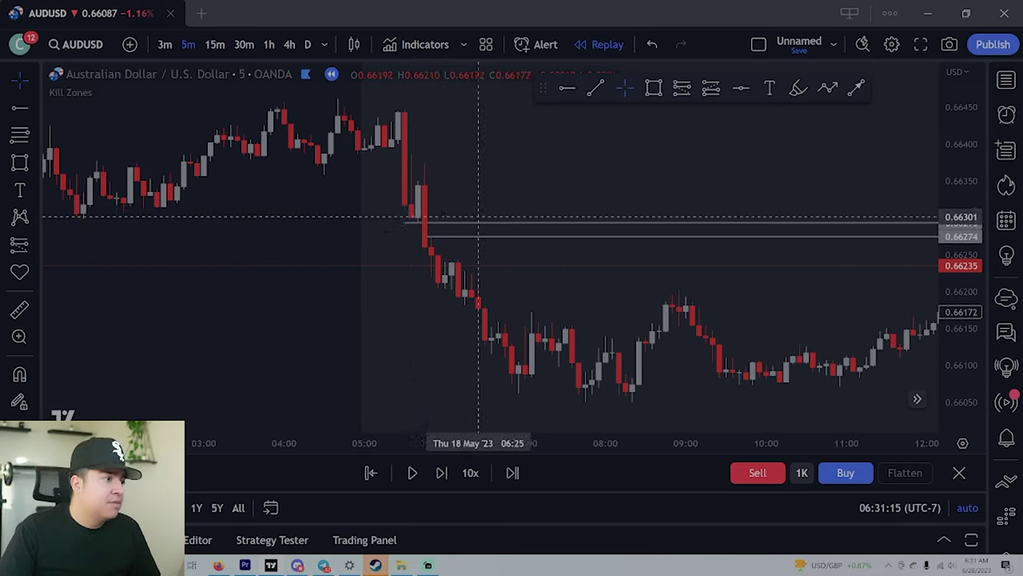
Play the bar replay forward from 13:45 past the two rays, pausing around 16:00 and again around 20:40 on 18 May
scroll(587, 332, down, 5)
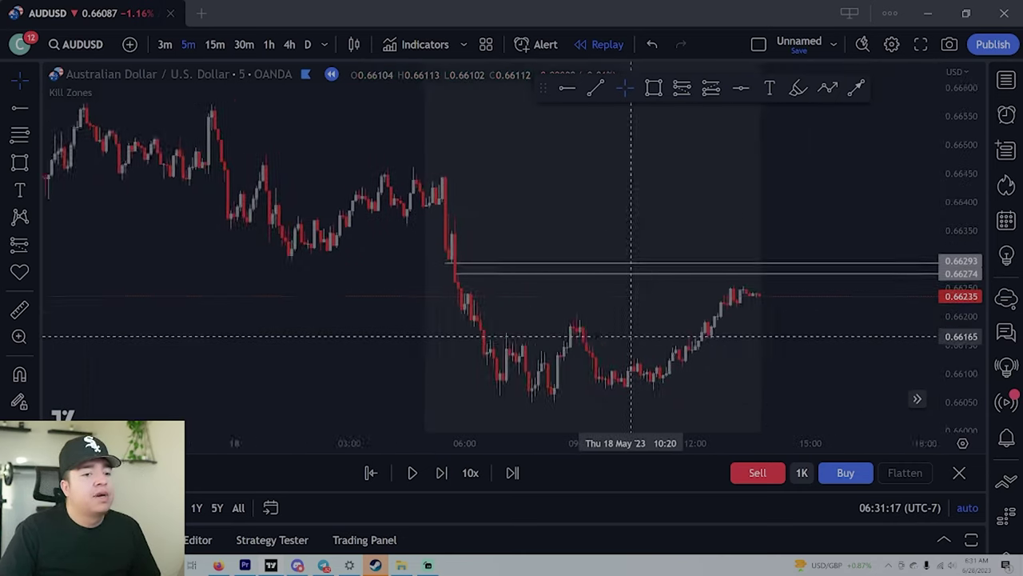
click(411, 472)
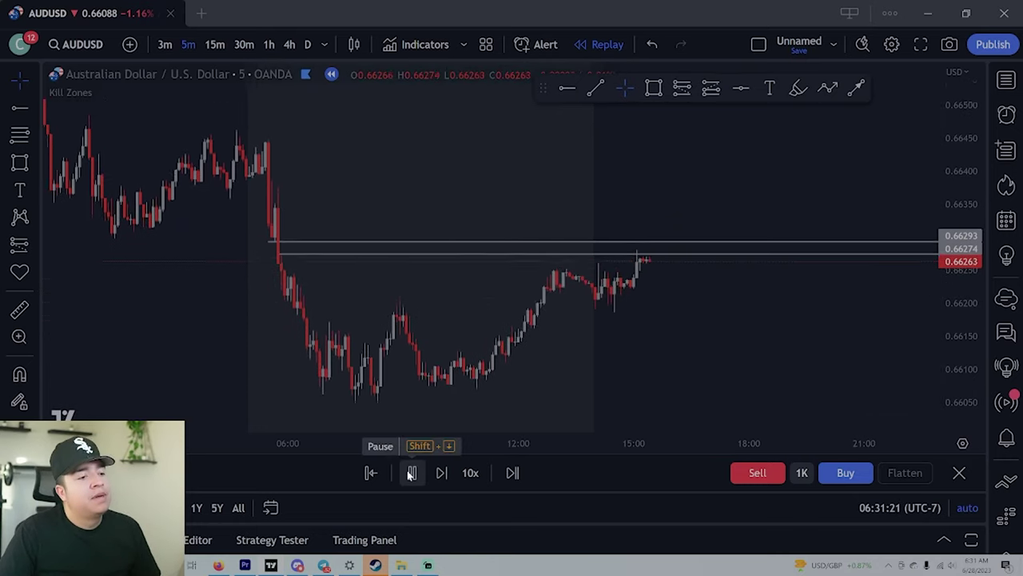
click(411, 473)
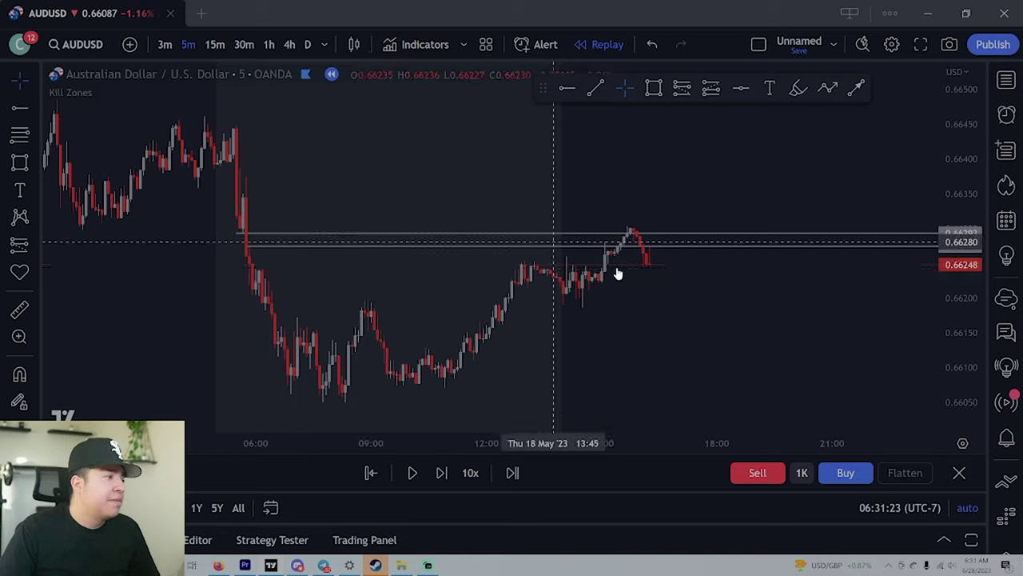
click(422, 471)
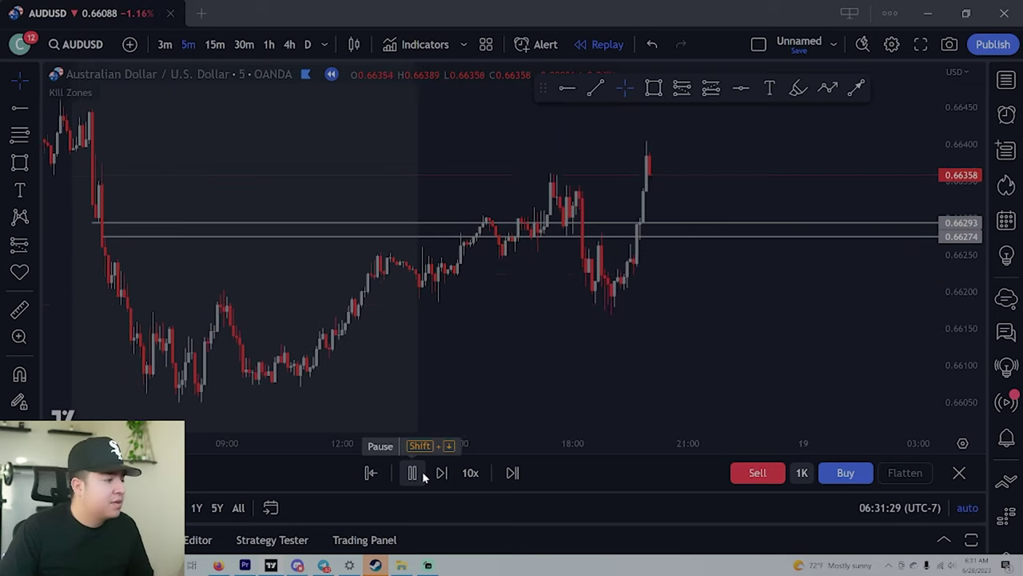
click(422, 471)
click(440, 399)
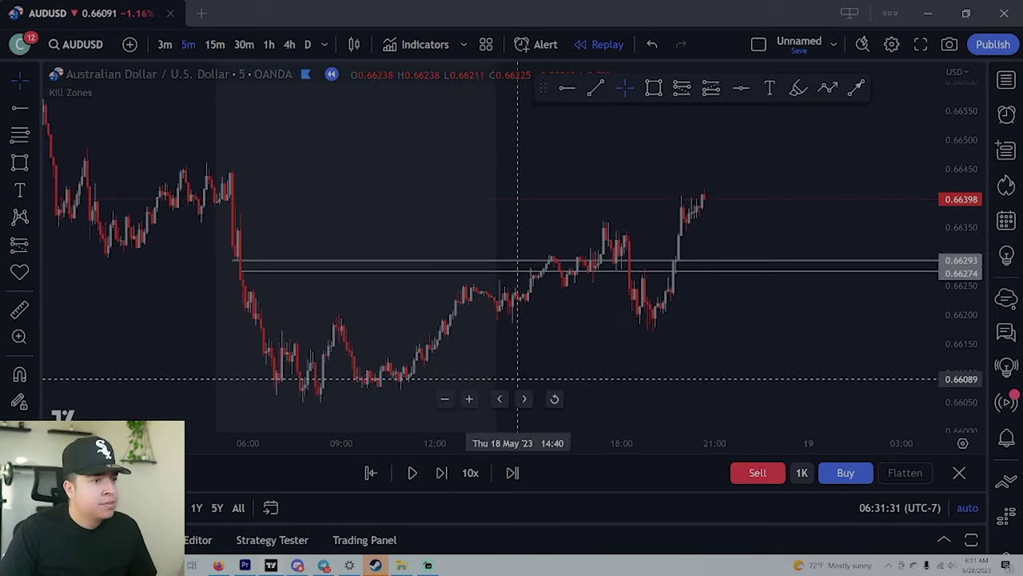
Move the 0.66293 ray to 0.66300 and the 0.66274 ray to 0.66344, bracketing the gap in the rally near 20:00
scroll(678, 258, up, 3)
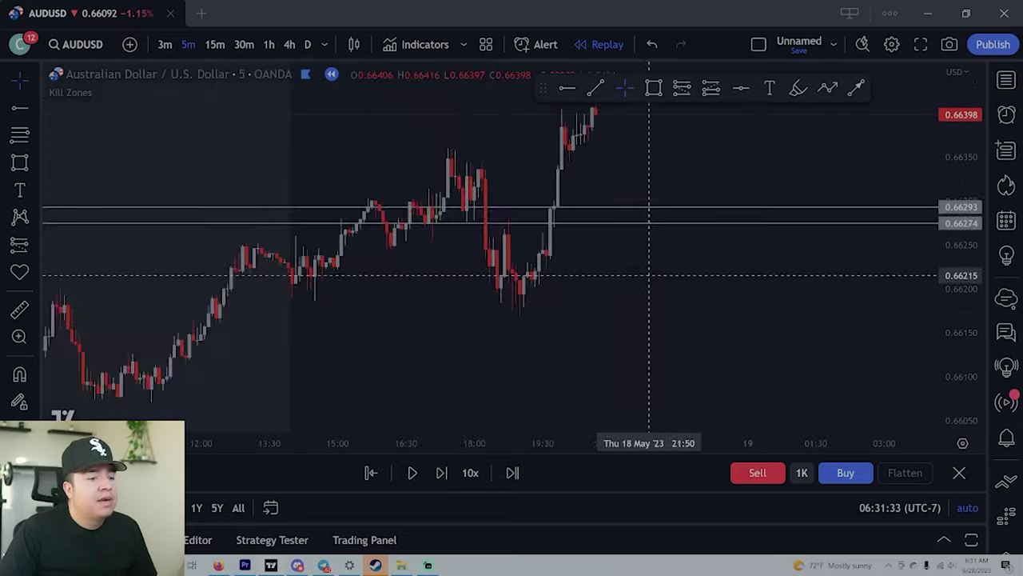
mouse_move(570, 212)
mouse_down()
mouse_move(583, 205)
mouse_move(557, 201)
mouse_up()
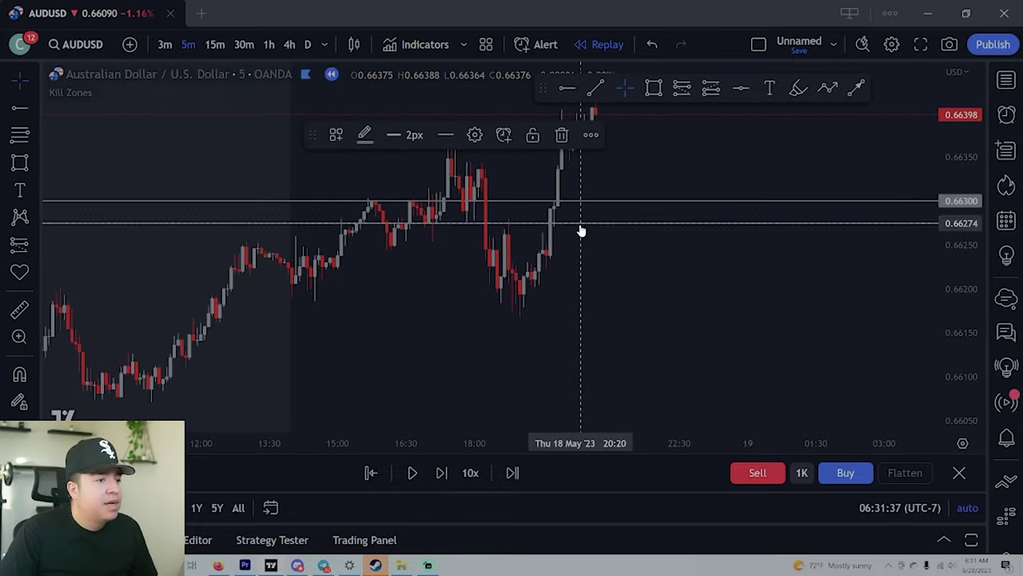
key(alt+h)
scroll(738, 271, down, 1)
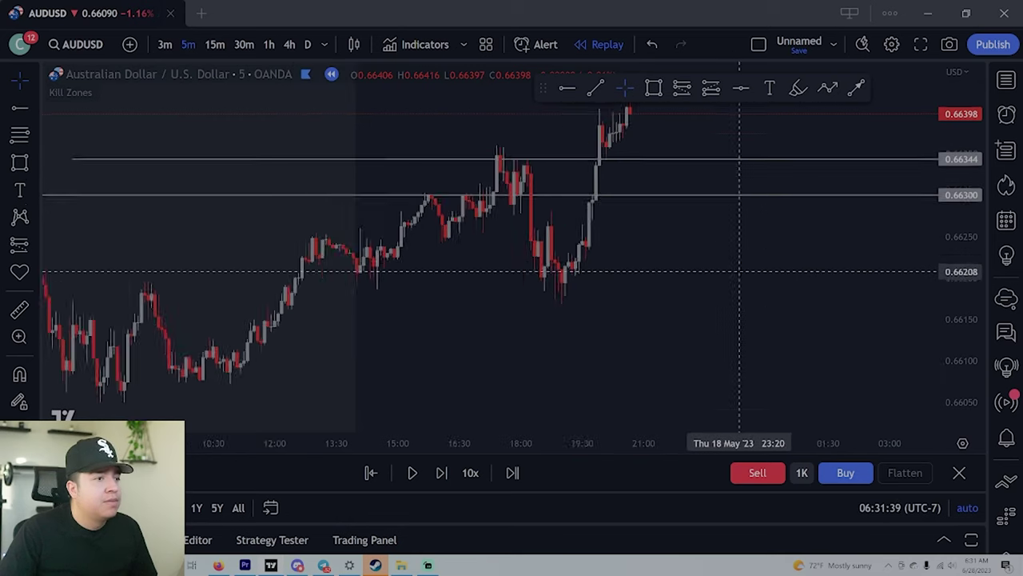
Play the bar replay forward into early 19 May, pause it, and show the whole move around the two rays
scroll(739, 271, down, 1)
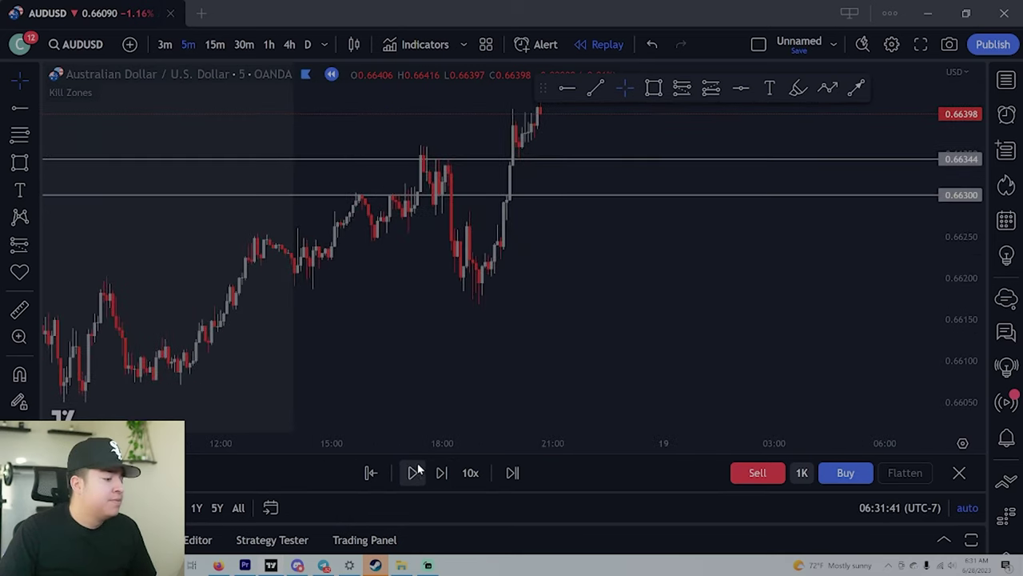
click(414, 473)
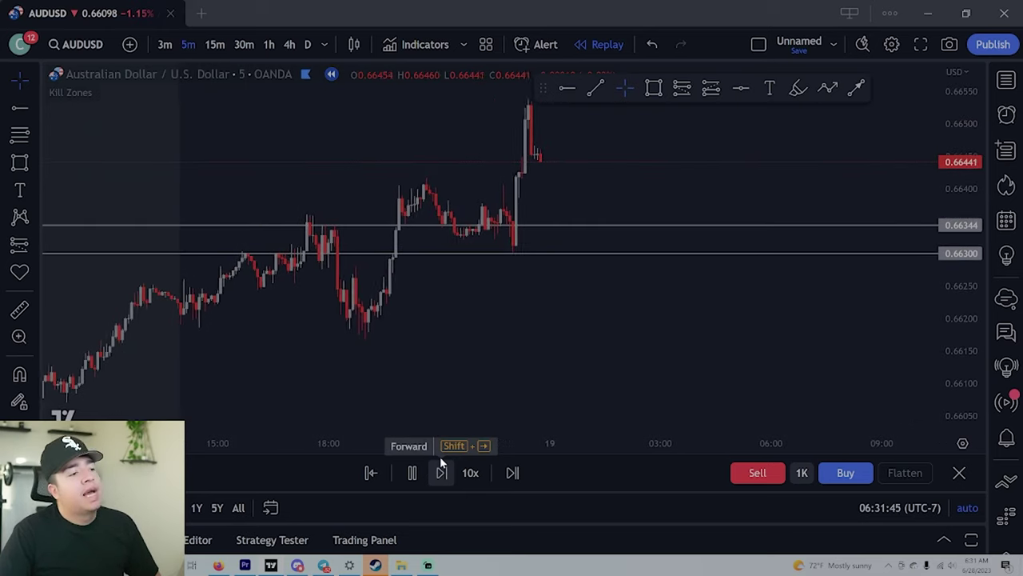
click(412, 473)
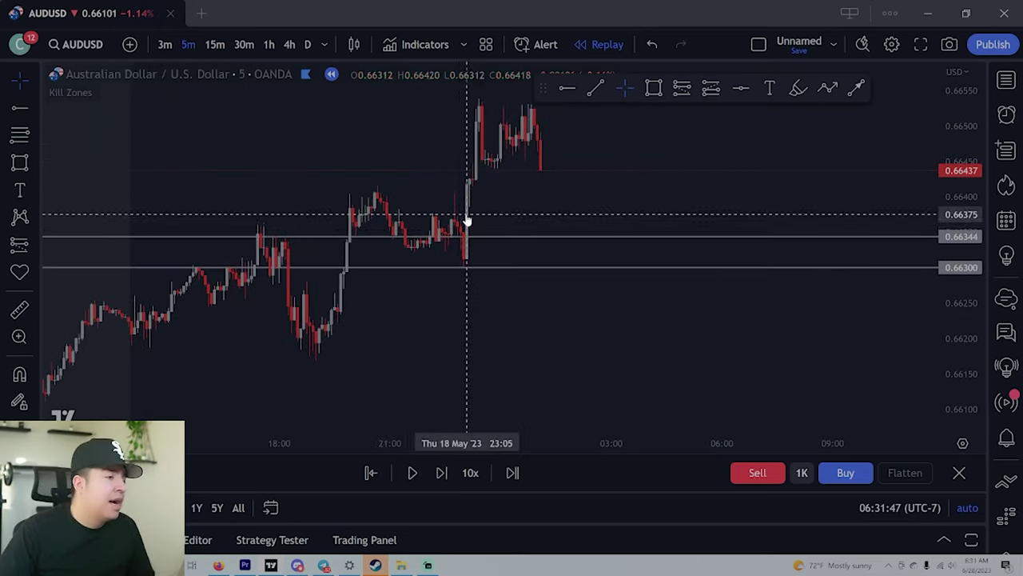
scroll(609, 221, down, 3)
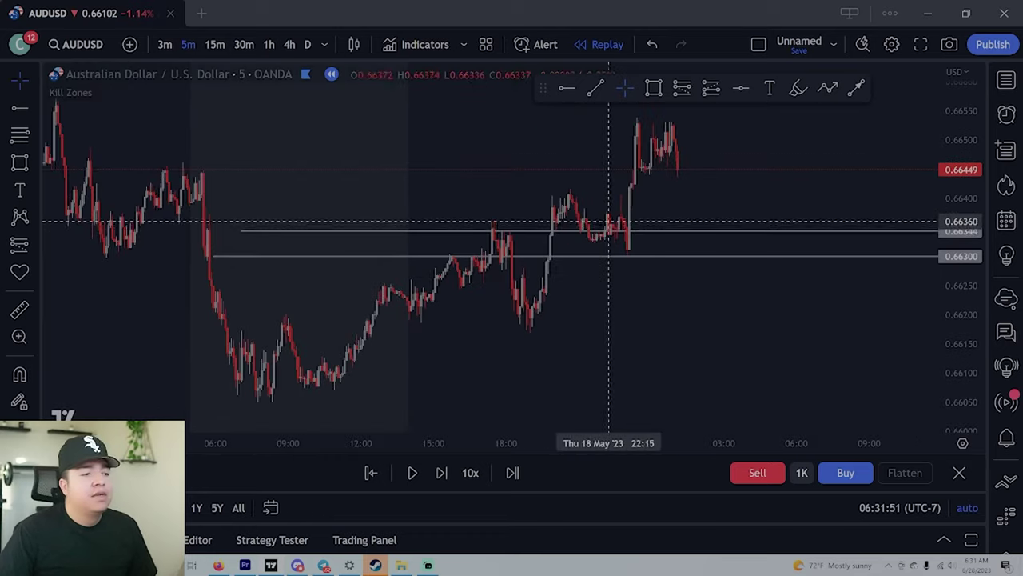
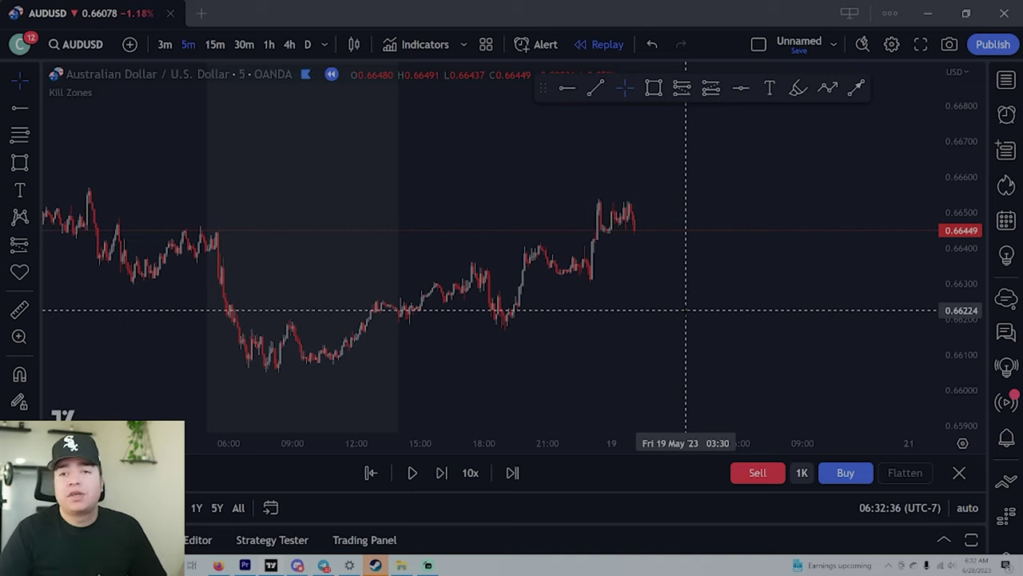
Examine the price swings of 18 May and back to the overnight low and rally on 17 May
scroll(686, 310, left, 5)
scroll(521, 315, left, 2)
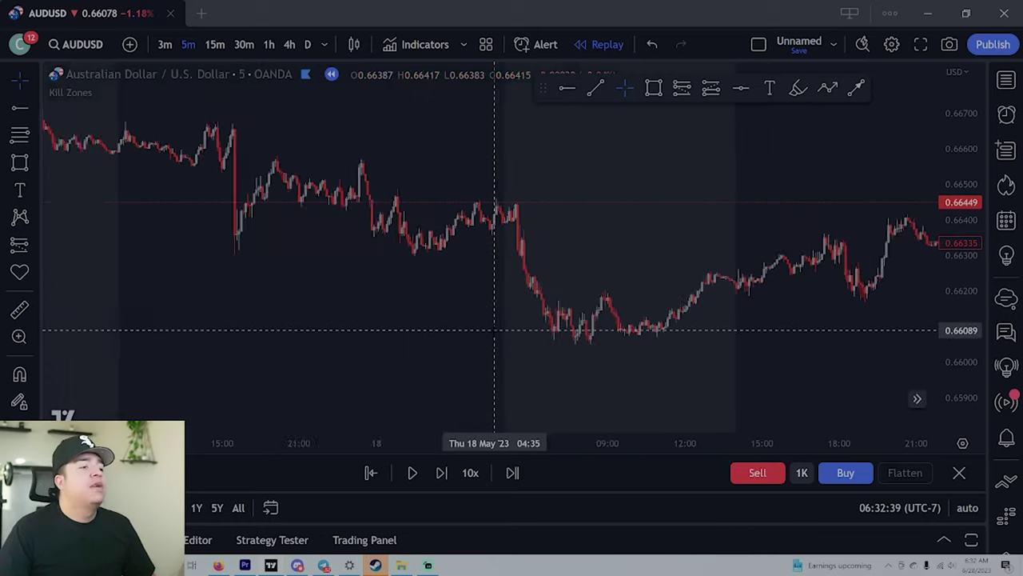
scroll(499, 329, up, 2)
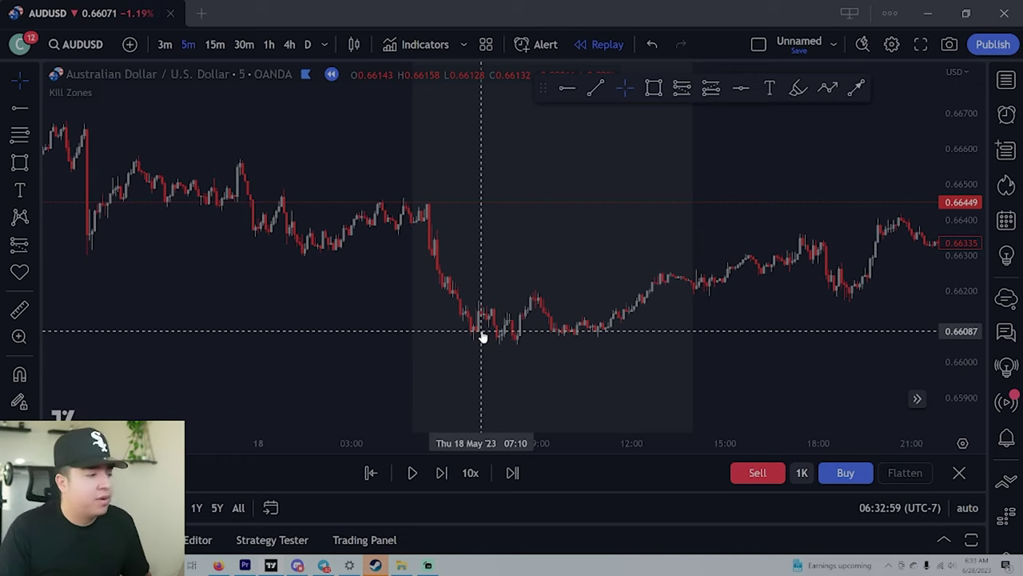
scroll(543, 299, up, 3)
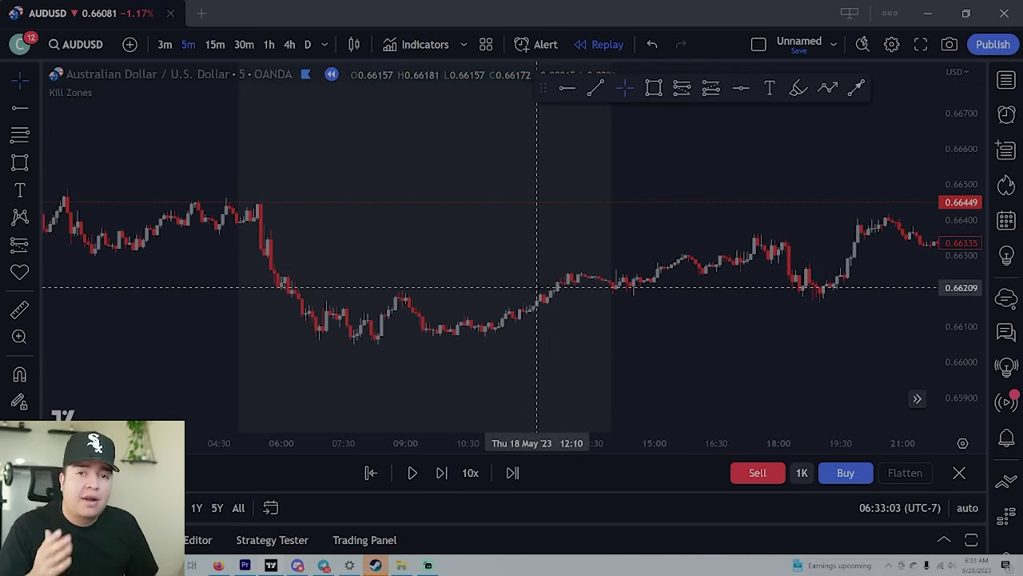
drag(365, 210, 696, 207)
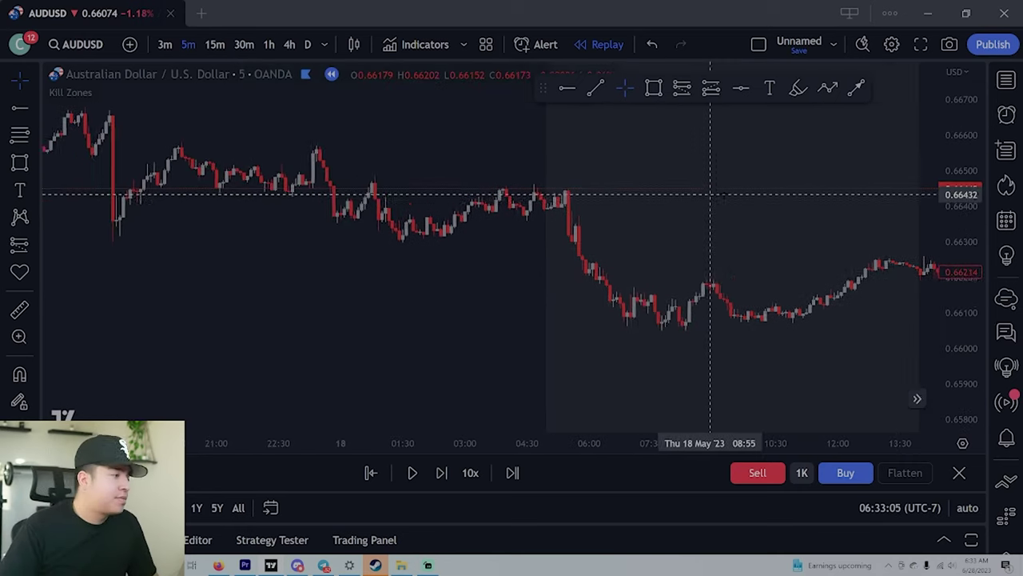
scroll(575, 248, down, 3)
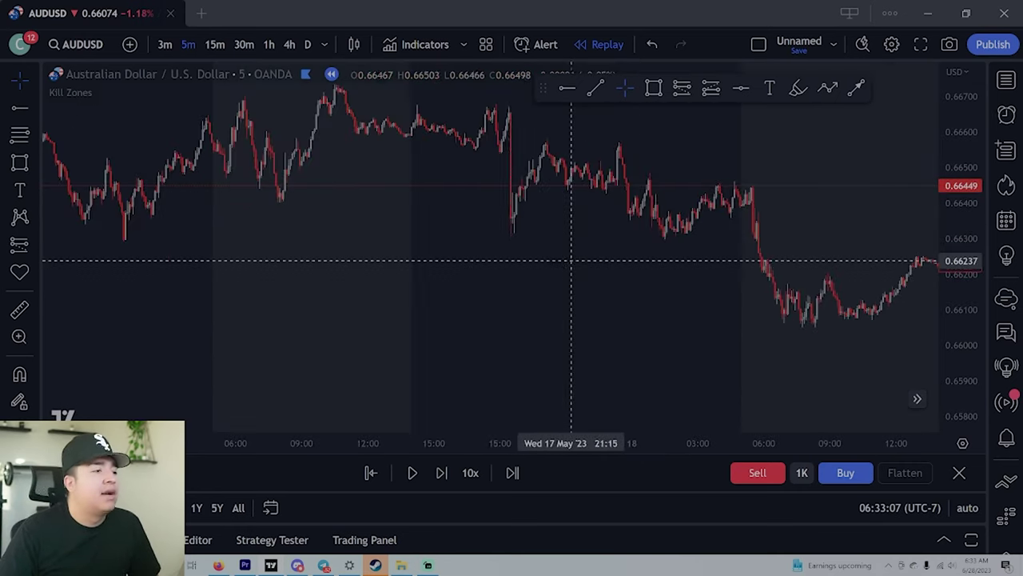
drag(686, 263, 779, 263)
drag(602, 288, 827, 303)
scroll(612, 320, up, 2)
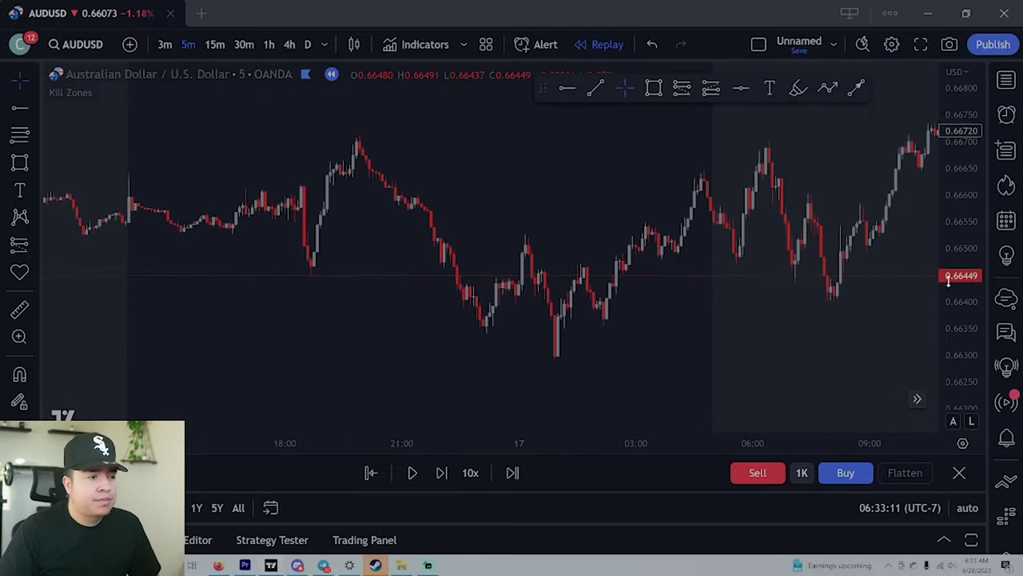
scroll(572, 336, up, 3)
mouse_move(562, 328)
mouse_down()
mouse_move(822, 264)
mouse_move(811, 244)
mouse_up()
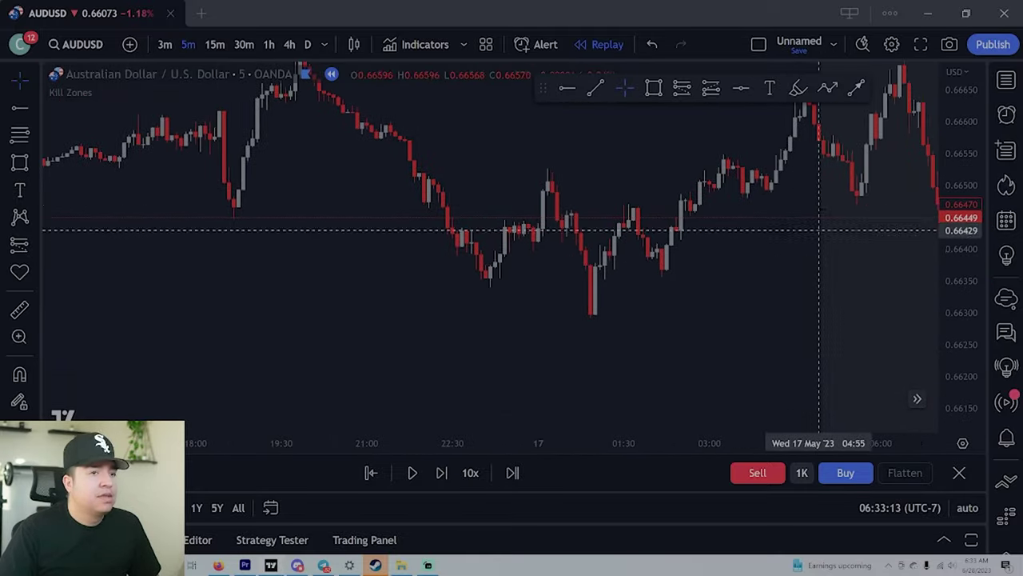
Draw an arrow from 0.66223 up to 0.66547 at the 03:10 candle on 17 May and delete it
click(857, 90)
click(737, 361)
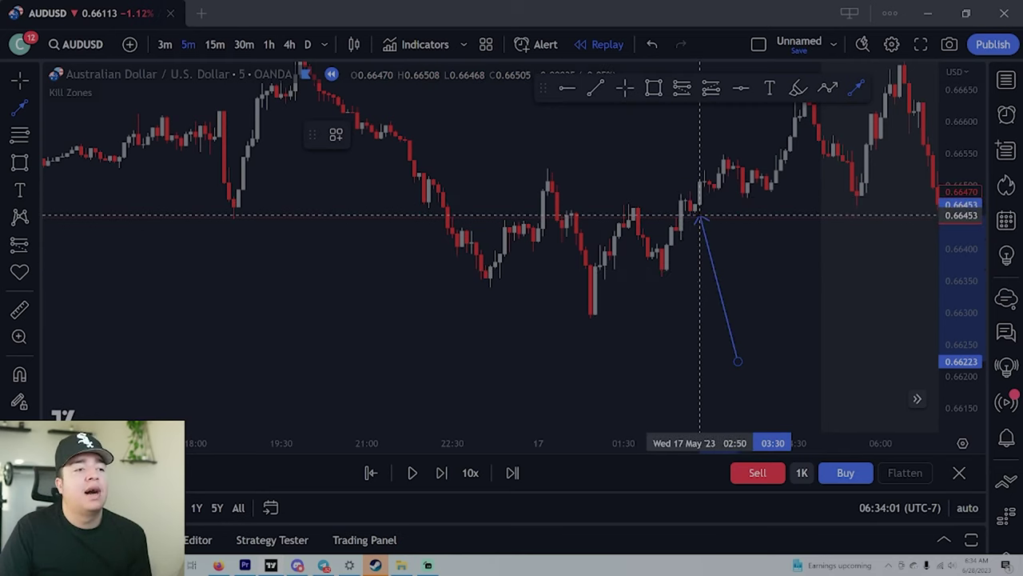
click(719, 157)
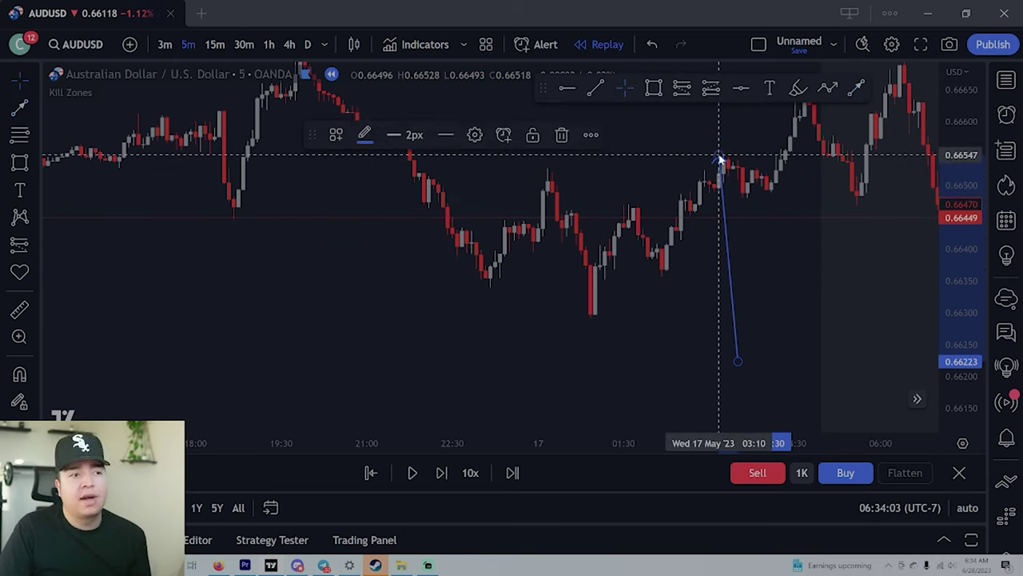
double_click(720, 157)
click(658, 107)
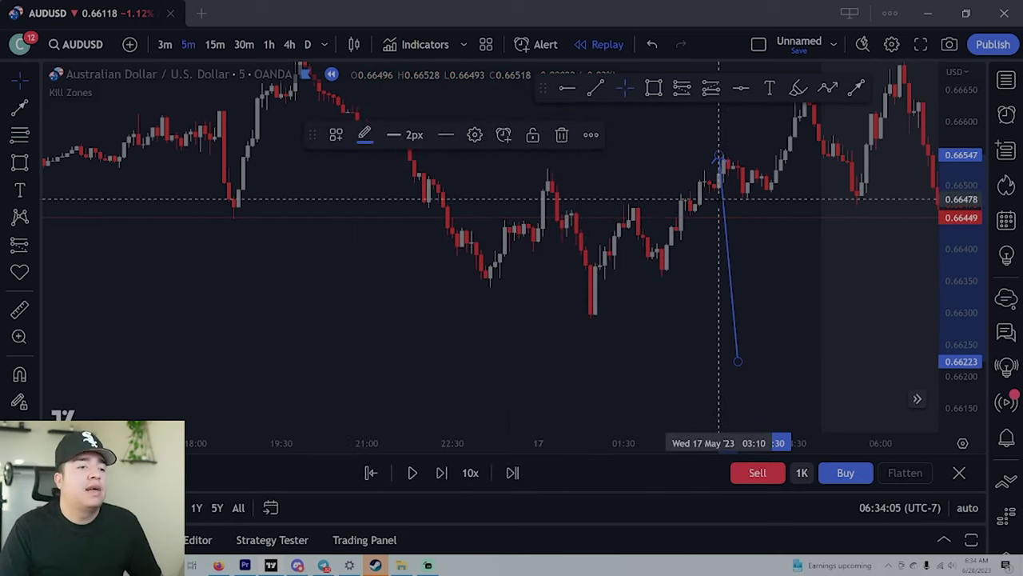
key(Delete)
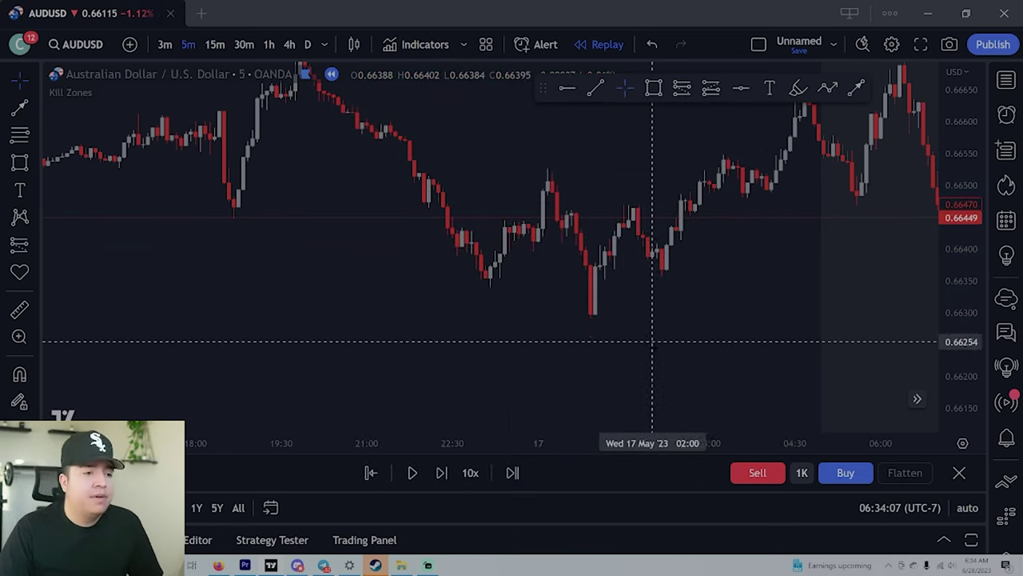
Examine the swing highs and lows from about 01:00 to 08:00 on 17 May
scroll(657, 338, up, 3)
drag(685, 304, 612, 330)
drag(958, 308, 795, 342)
drag(722, 311, 662, 323)
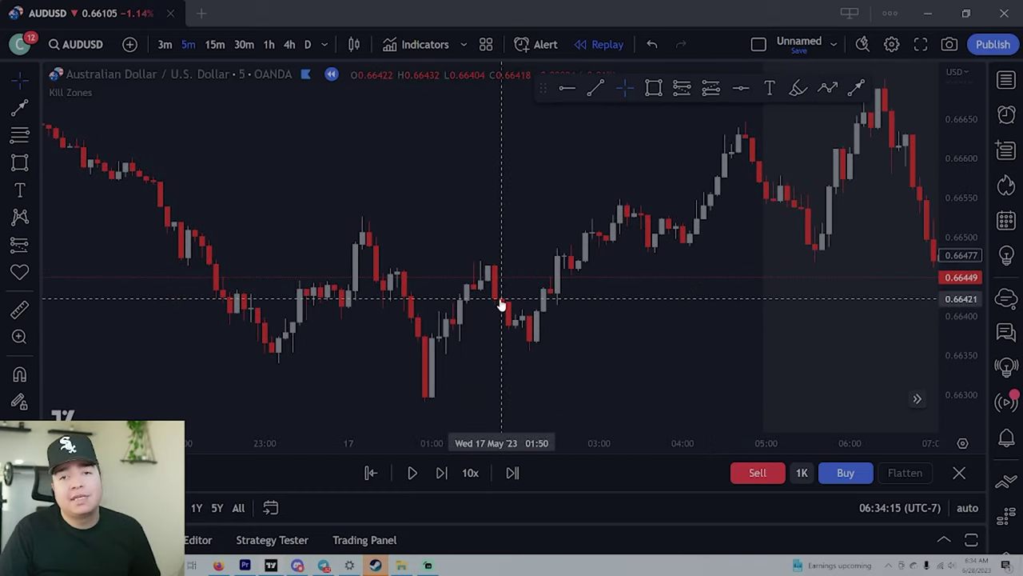
drag(632, 307, 548, 336)
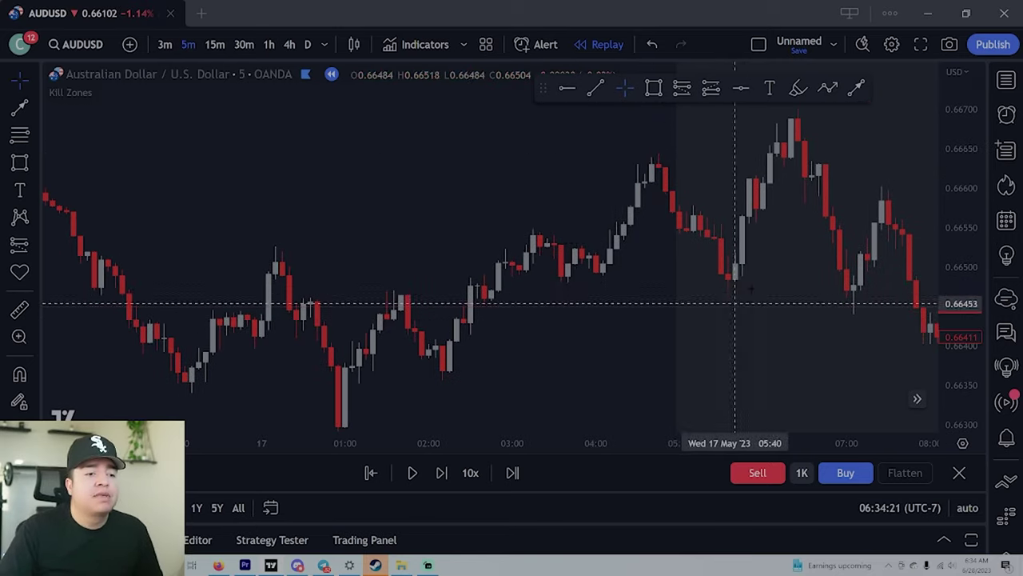
scroll(655, 232, down, 3)
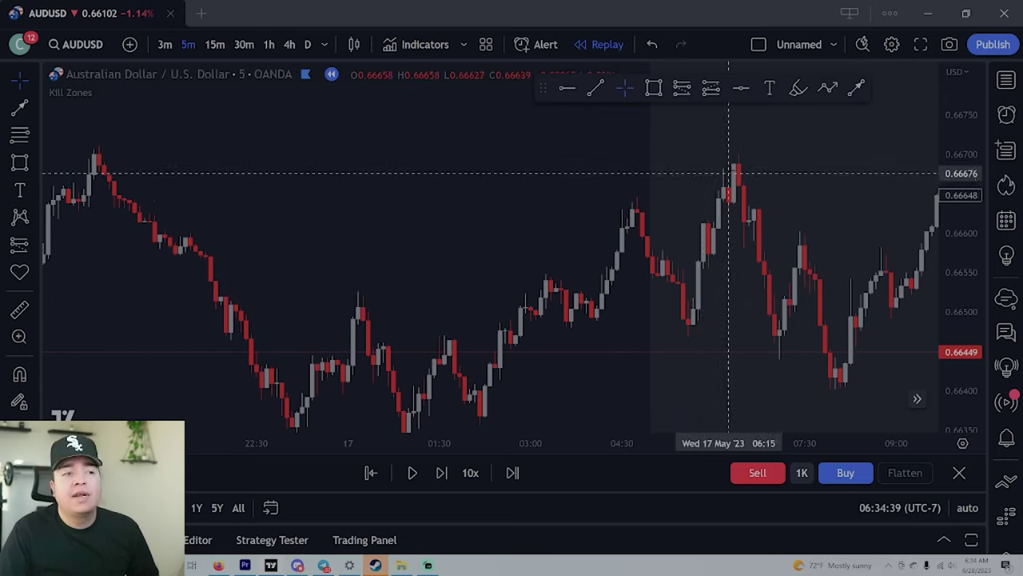
scroll(559, 240, down, 3)
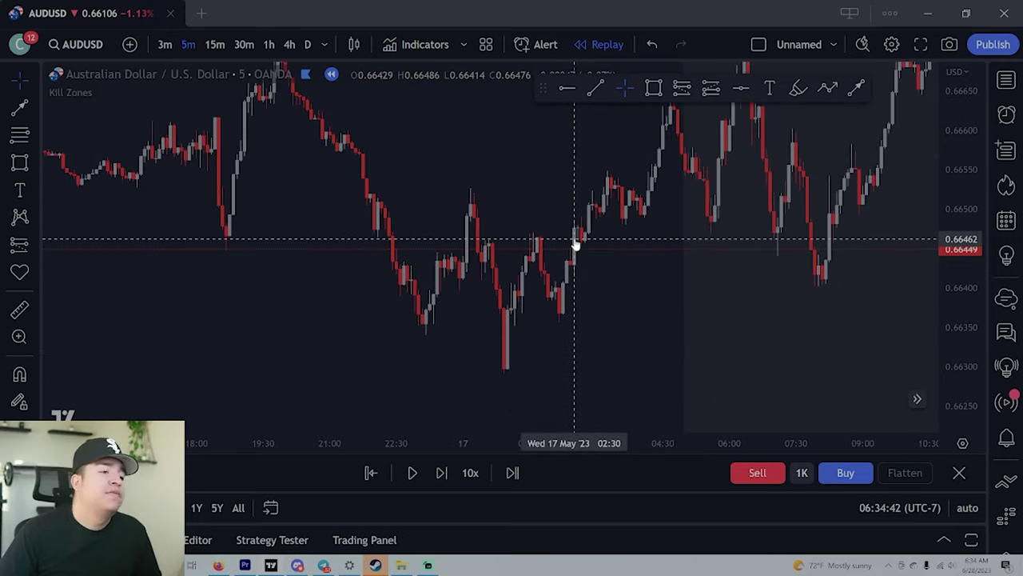
Trace the 16 May decline with a zigzag path from about 0.6691 through 0.66719 at 07:25 down to 0.66521 at 08:35
drag(403, 159, 776, 248)
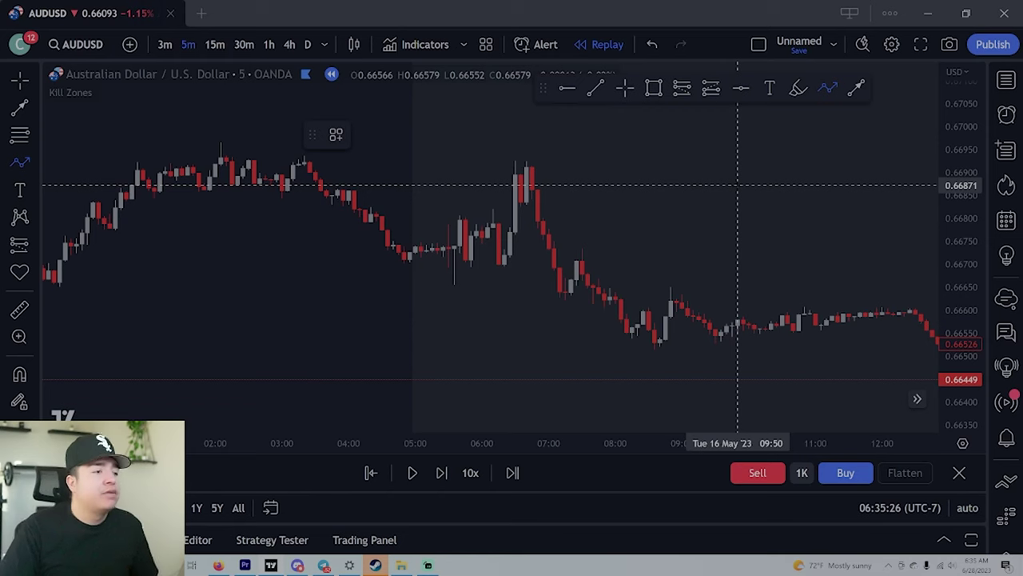
click(543, 168)
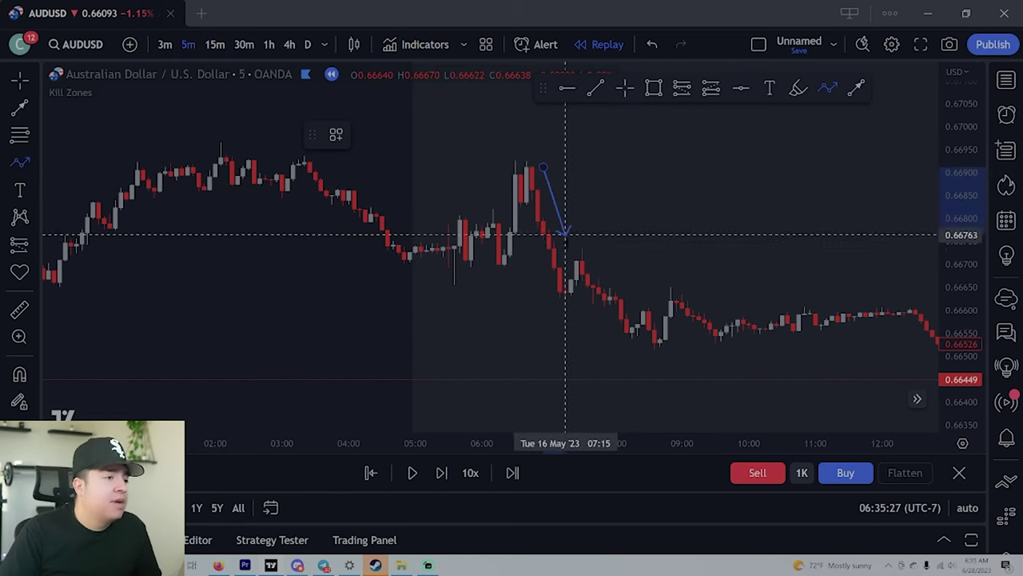
click(560, 297)
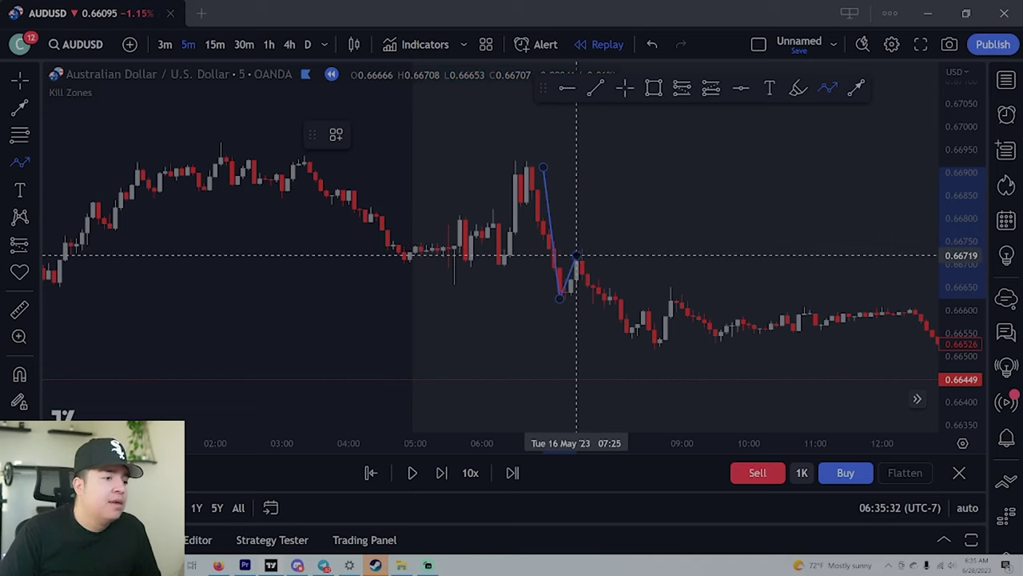
click(578, 256)
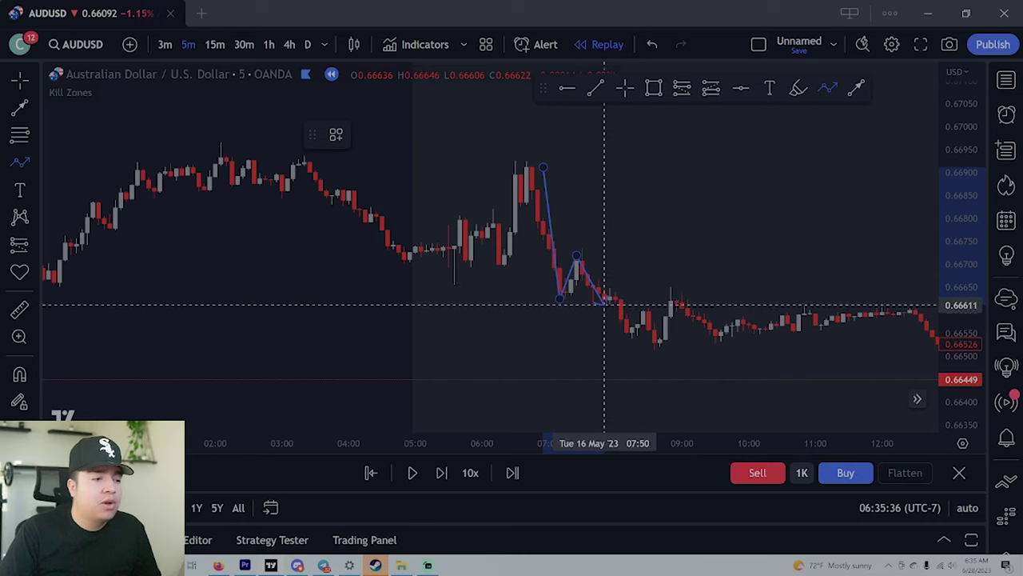
click(604, 304)
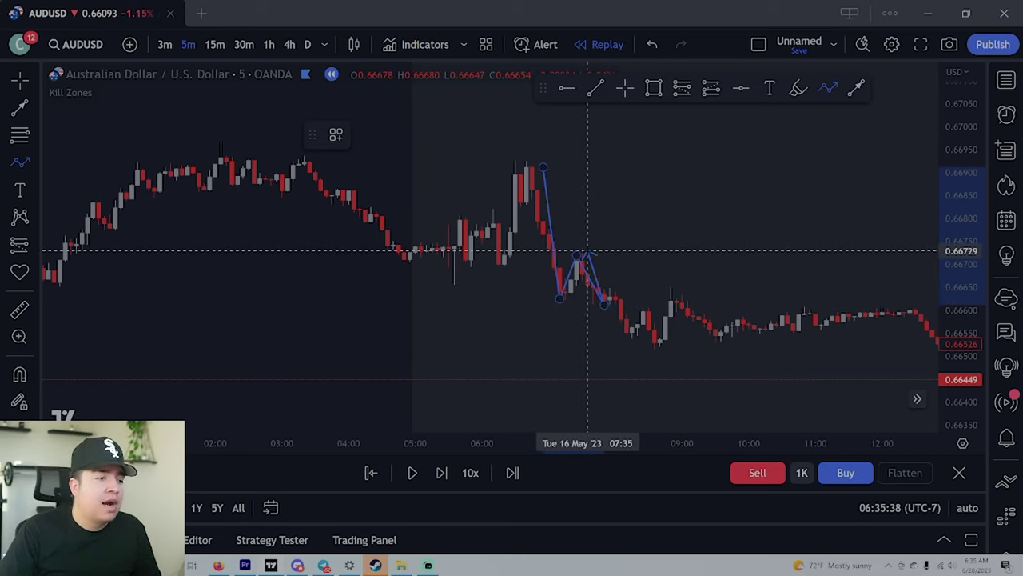
click(610, 292)
click(629, 336)
click(649, 308)
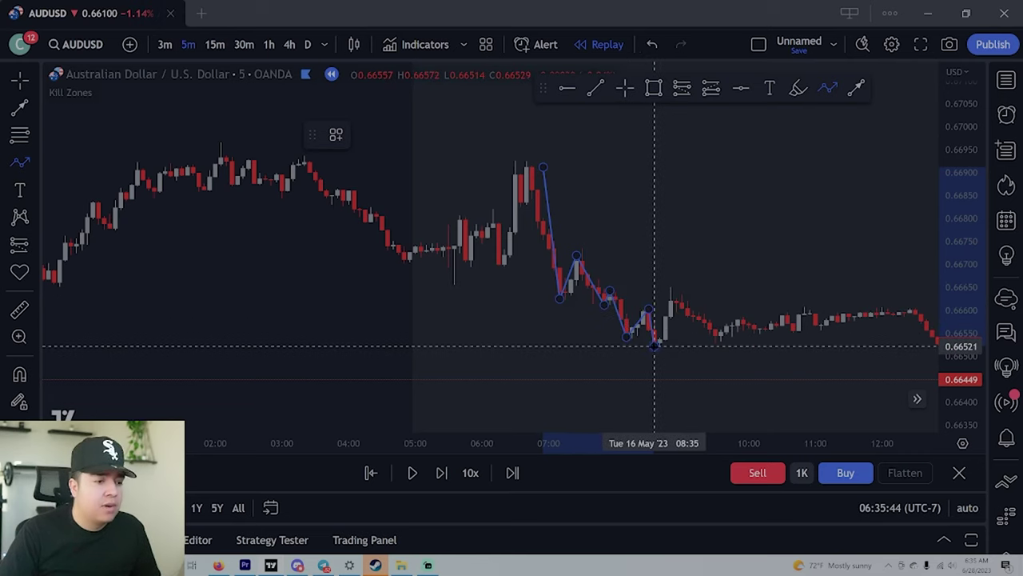
click(654, 346)
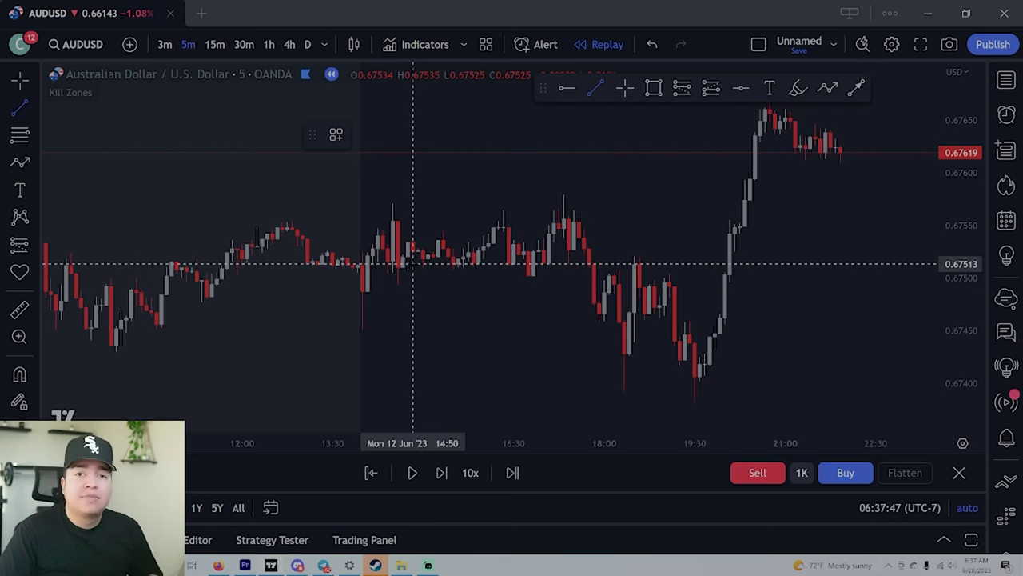
Draw trend lines above and below the 12 June consolidation, the upper from 0.67567 to 0.67563 and the lower at about 0.6750
click(272, 207)
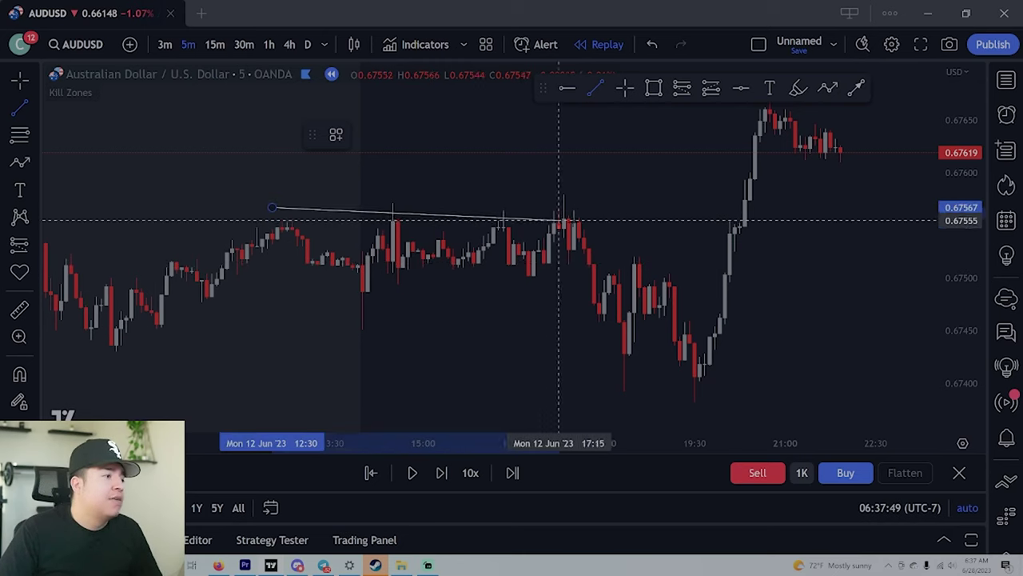
click(629, 215)
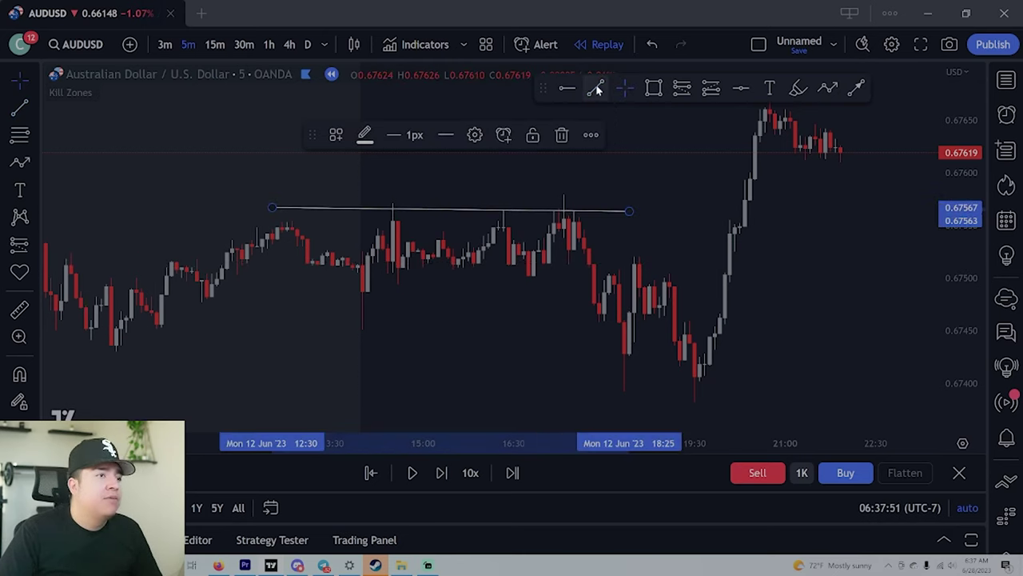
click(302, 266)
click(257, 274)
click(700, 274)
click(429, 160)
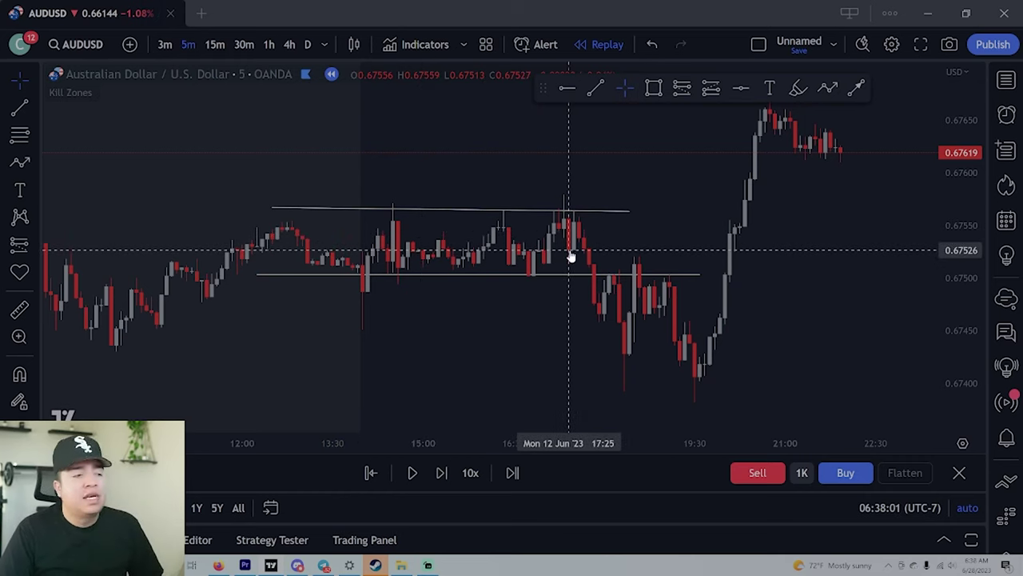
Add the favourite Kill Zones indicator to the chart showing the 12 June price action
scroll(571, 254, down, 4)
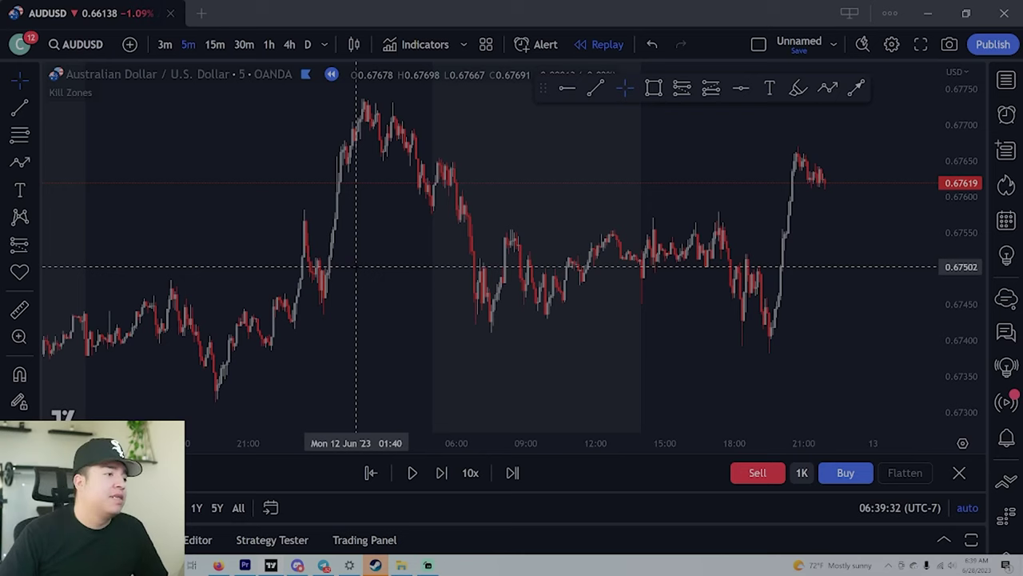
scroll(358, 266, up, 3)
drag(359, 251, 486, 274)
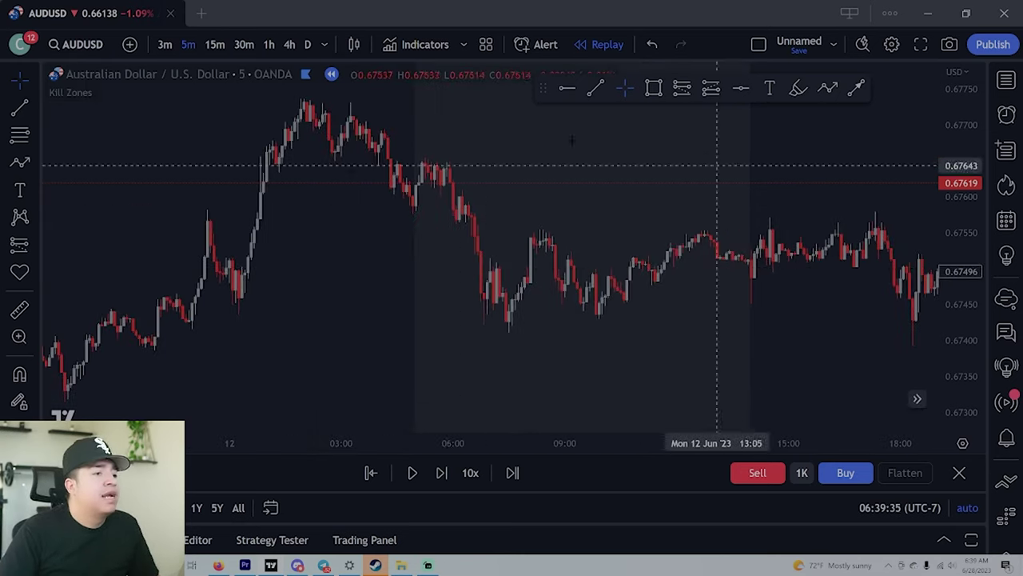
scroll(285, 222, down, 1)
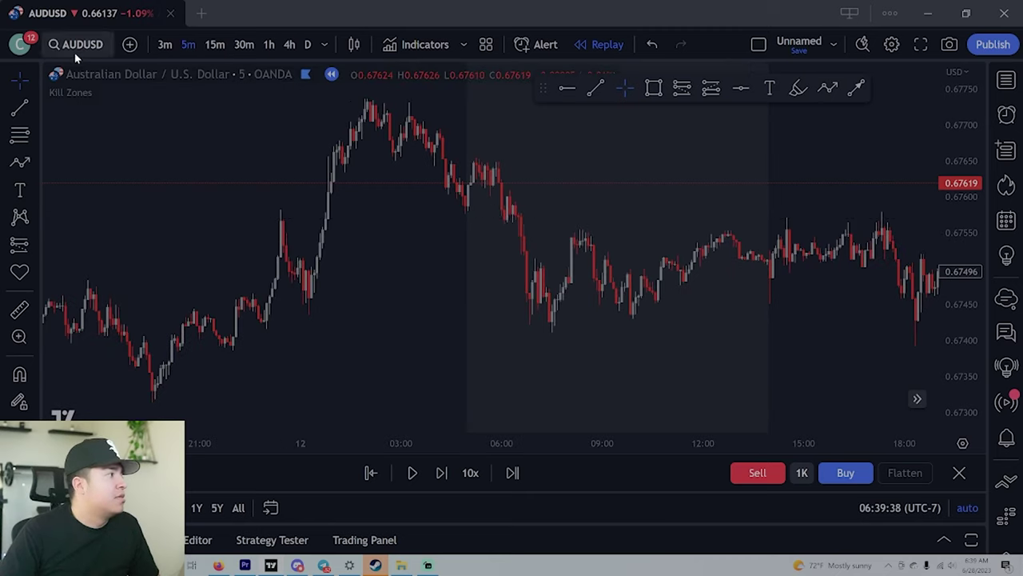
click(419, 46)
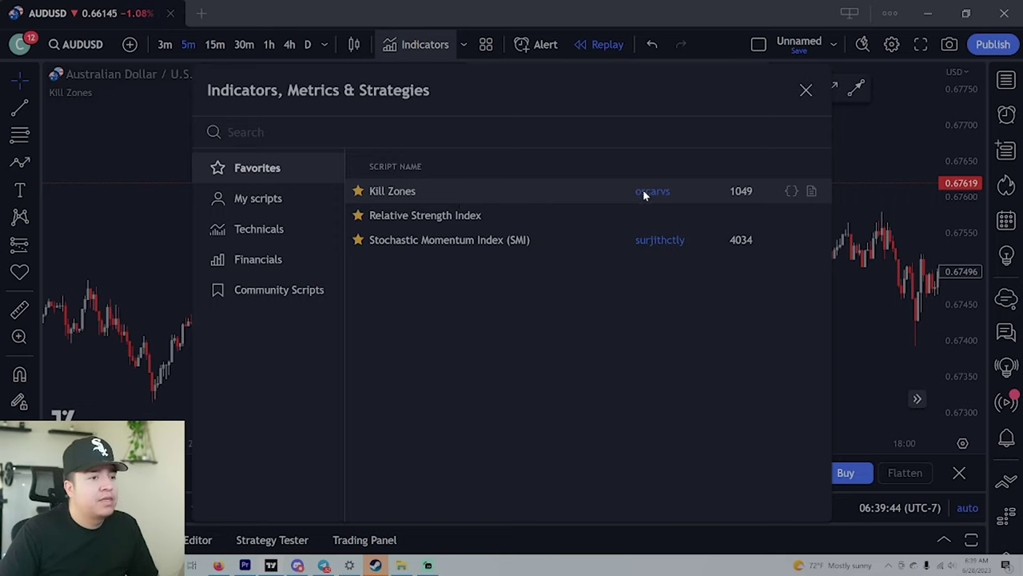
click(443, 191)
key(Escape)
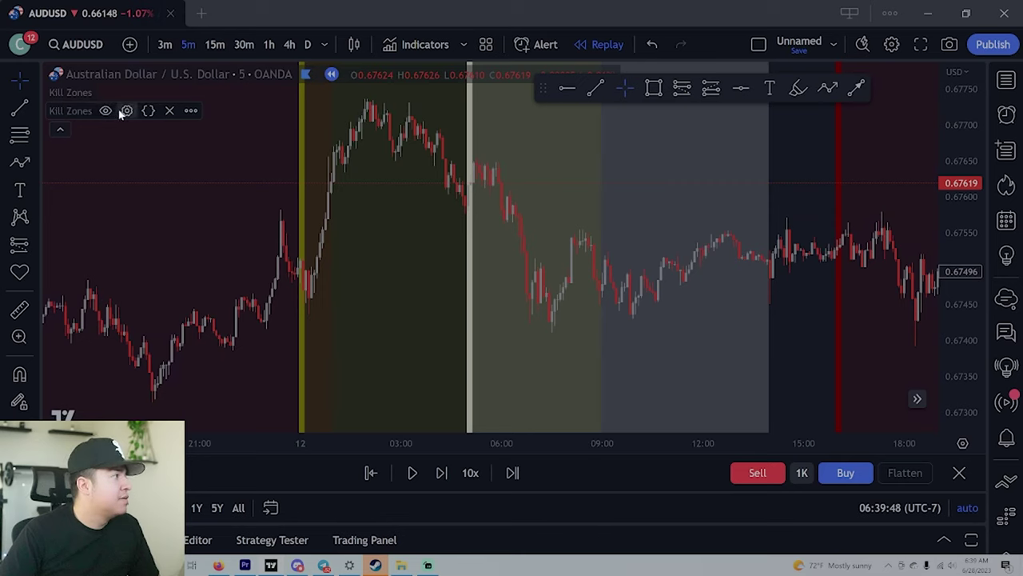
Turn off Tokyo Kill Zone, Tokyo Session and London Kill Zone in the added Kill Zones indicator's inputs
click(131, 114)
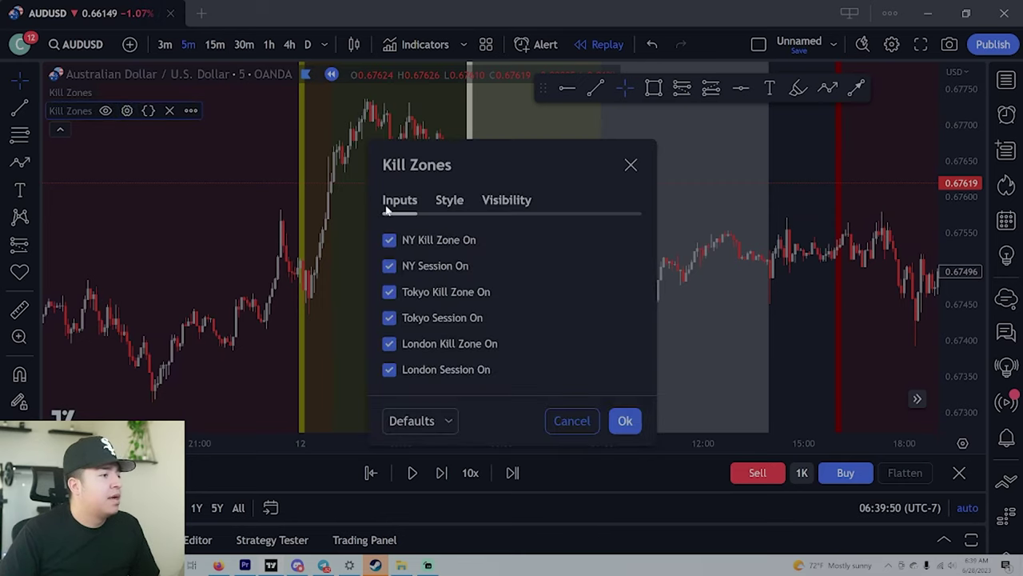
click(390, 319)
click(389, 346)
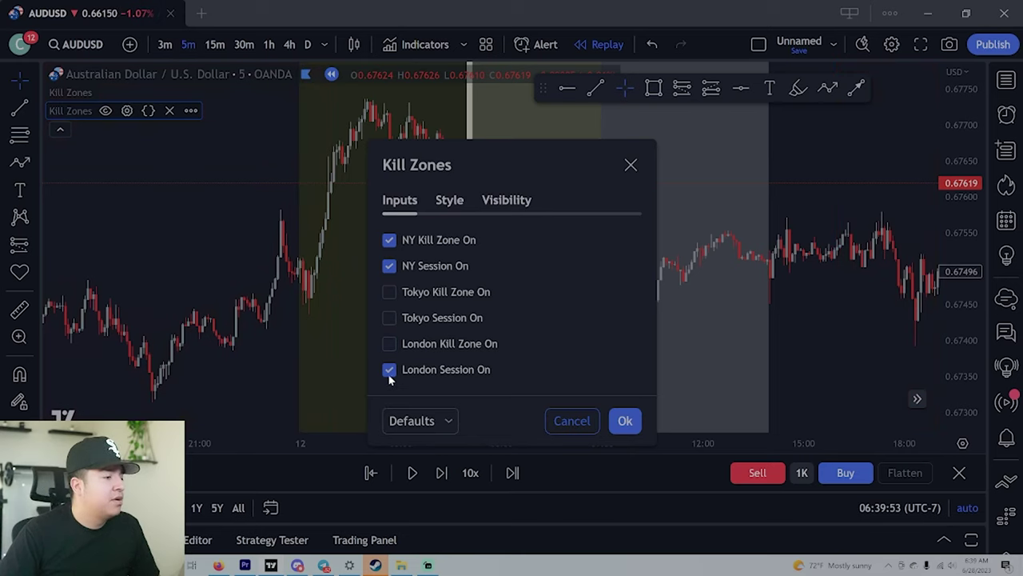
click(631, 166)
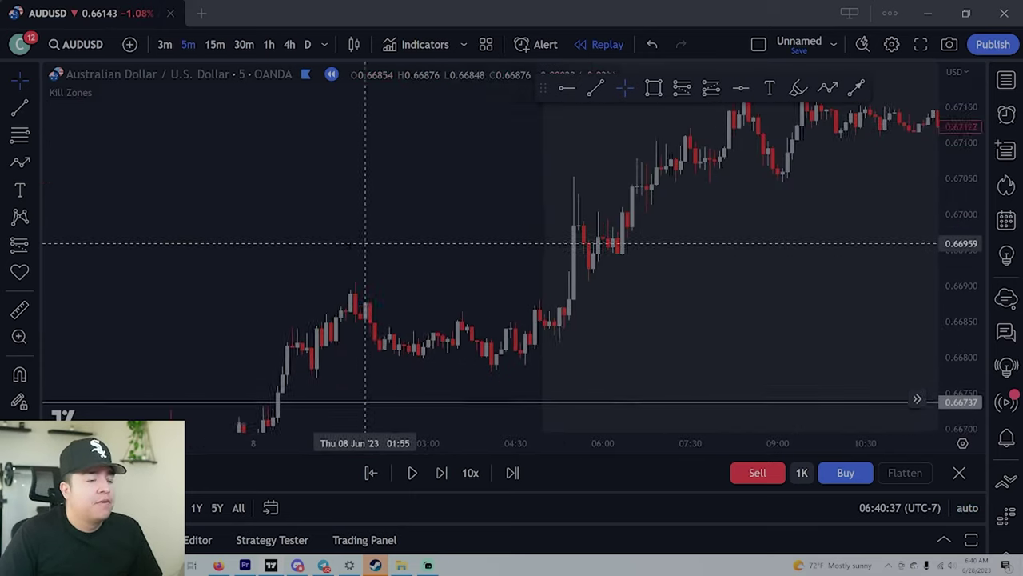
Draw an arrow from 0.66843 at 07:00 on 8 June up to the large 05:30 candle and delete it
scroll(366, 244, right, 5)
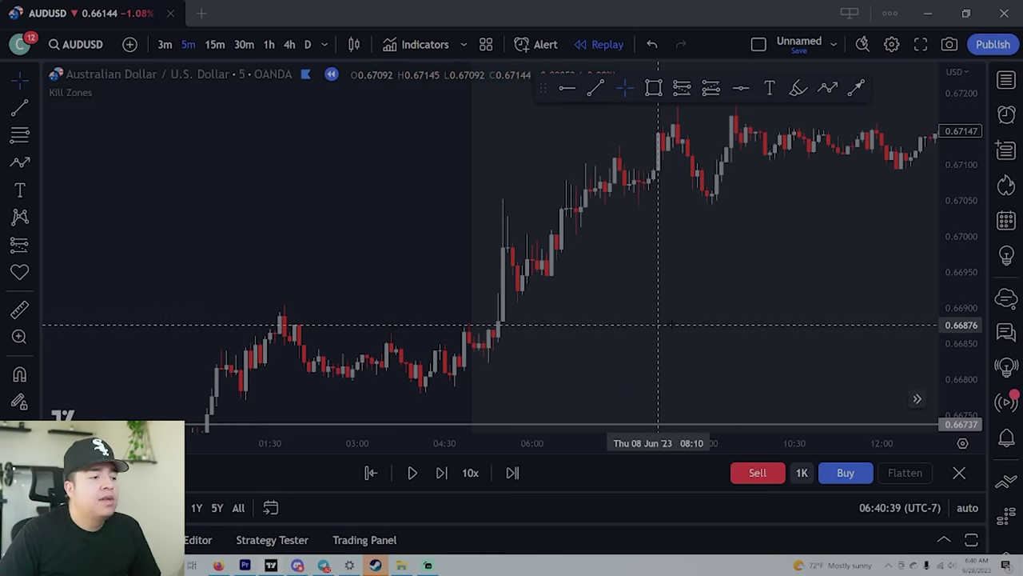
scroll(631, 352, left, 4)
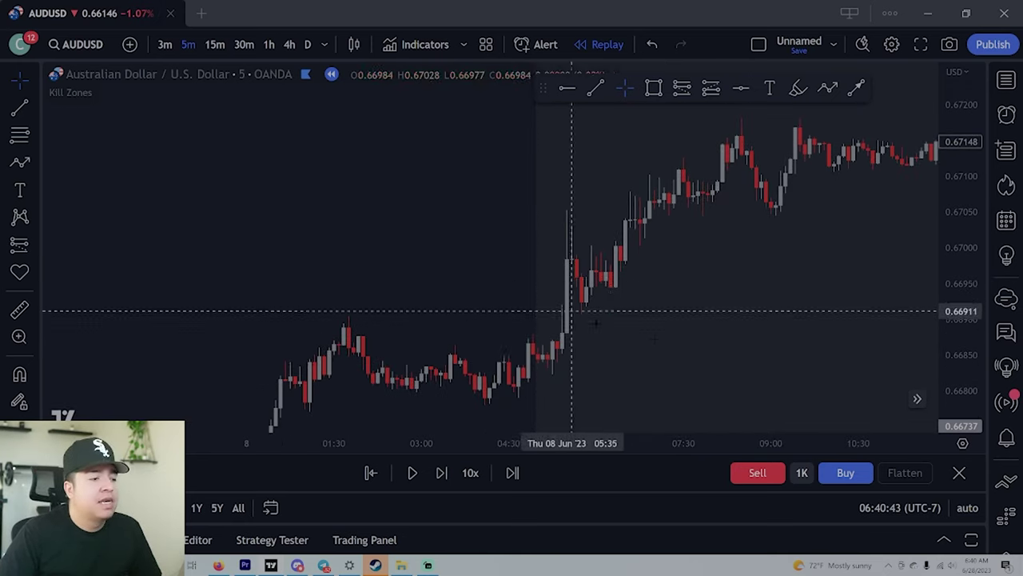
scroll(600, 336, right, 3)
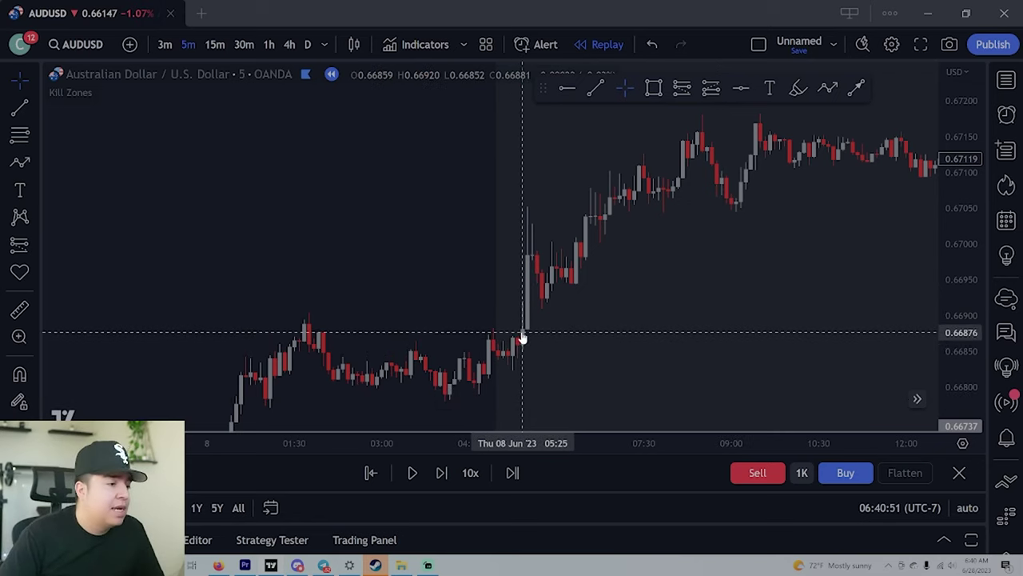
click(855, 88)
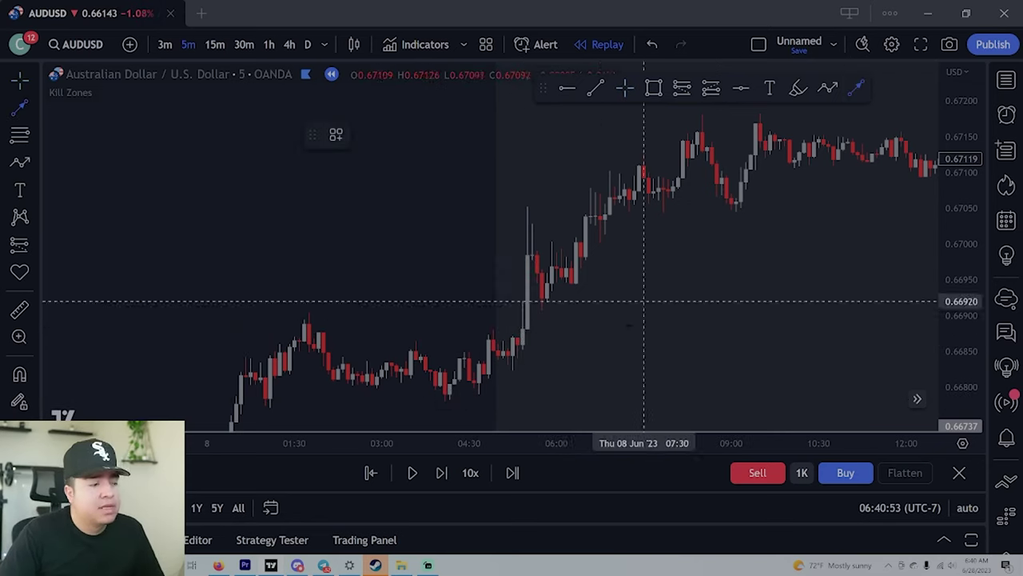
click(613, 355)
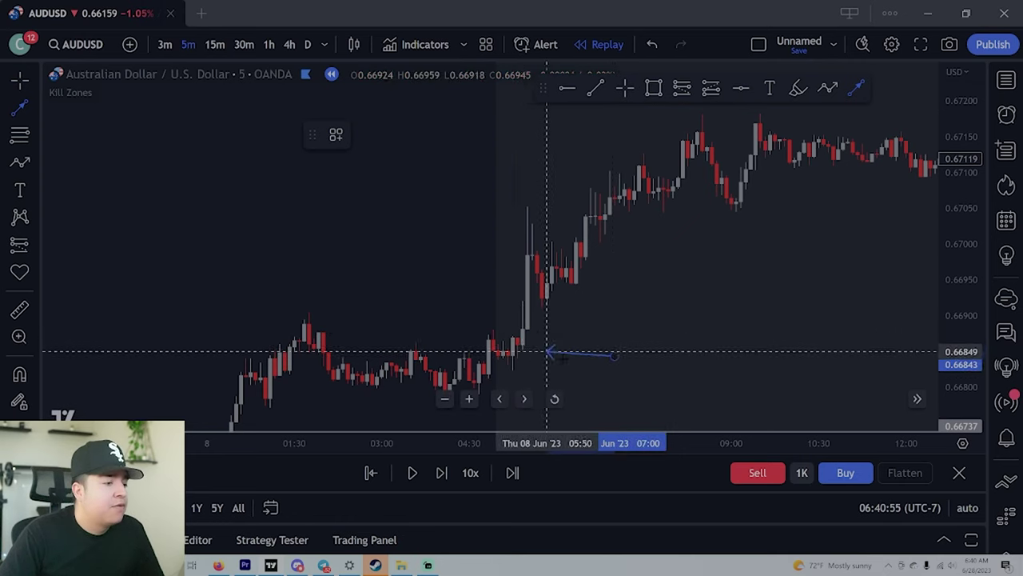
click(534, 244)
click(562, 136)
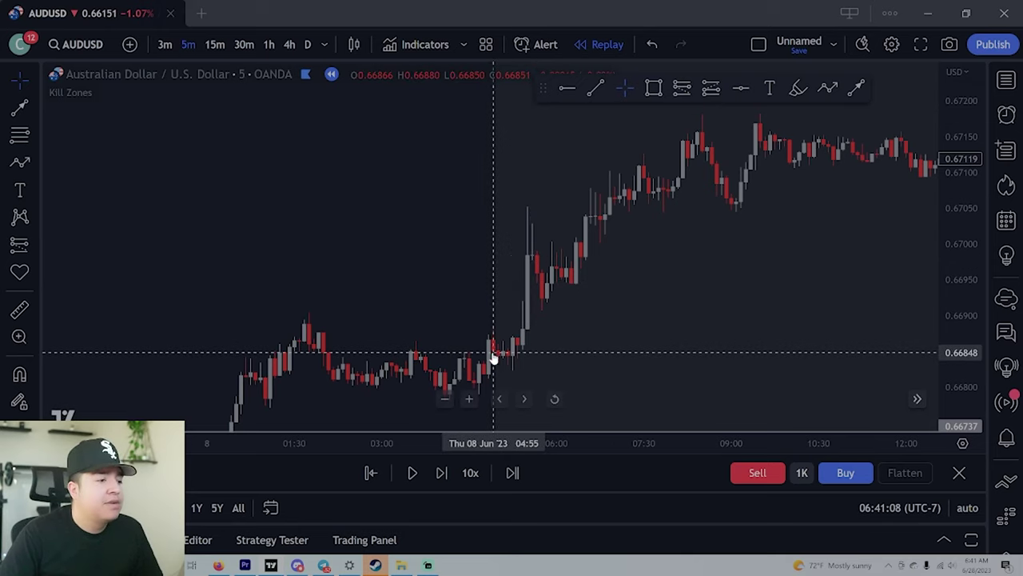
Examine the 05:30 rally candle on 8 June together with the overnight consolidation before it and the highs that follow
drag(490, 354, 435, 271)
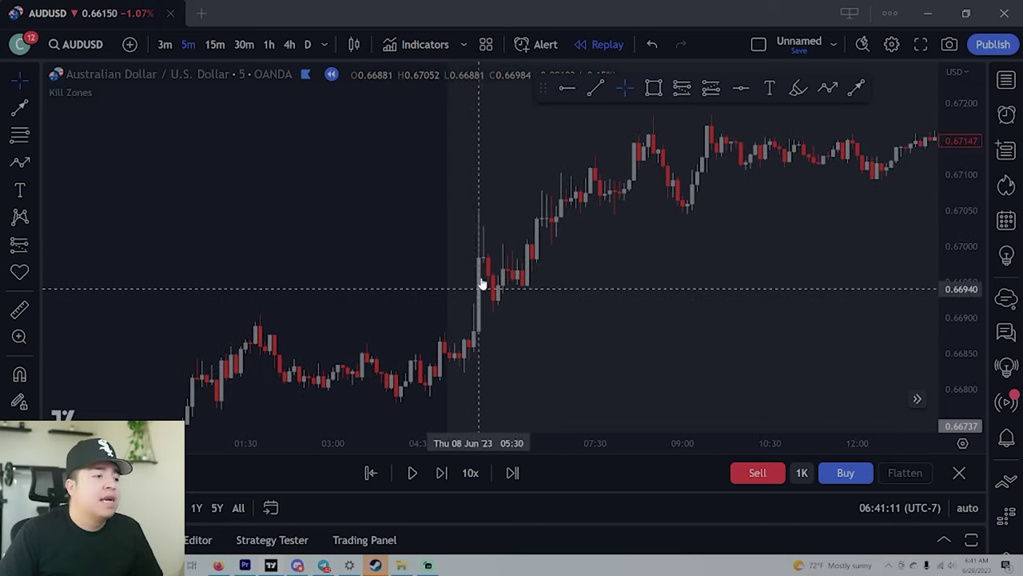
scroll(468, 320, left, 5)
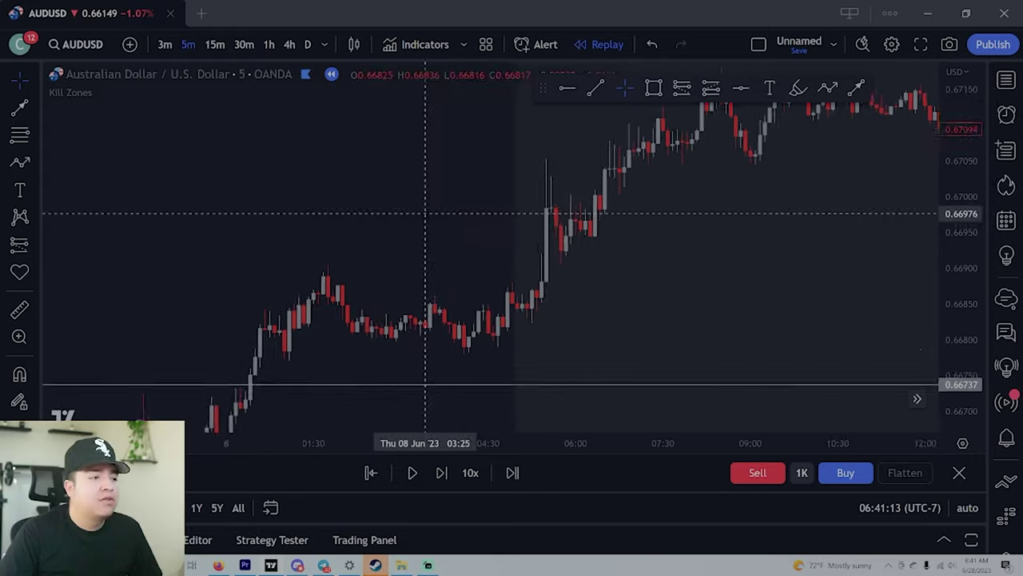
scroll(359, 258, right, 6)
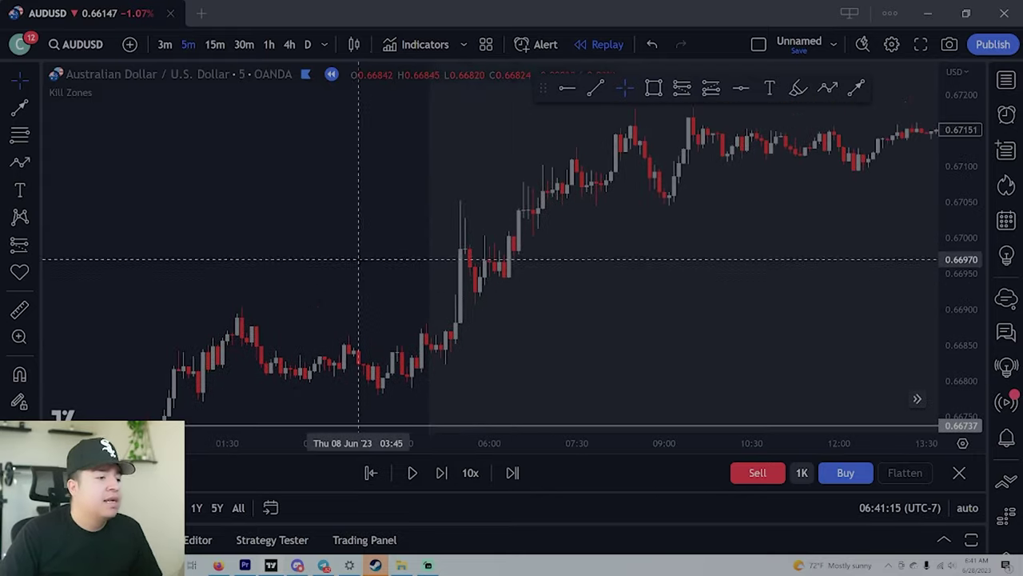
scroll(402, 253, left, 2)
scroll(520, 221, left, 4)
scroll(530, 279, up, 2)
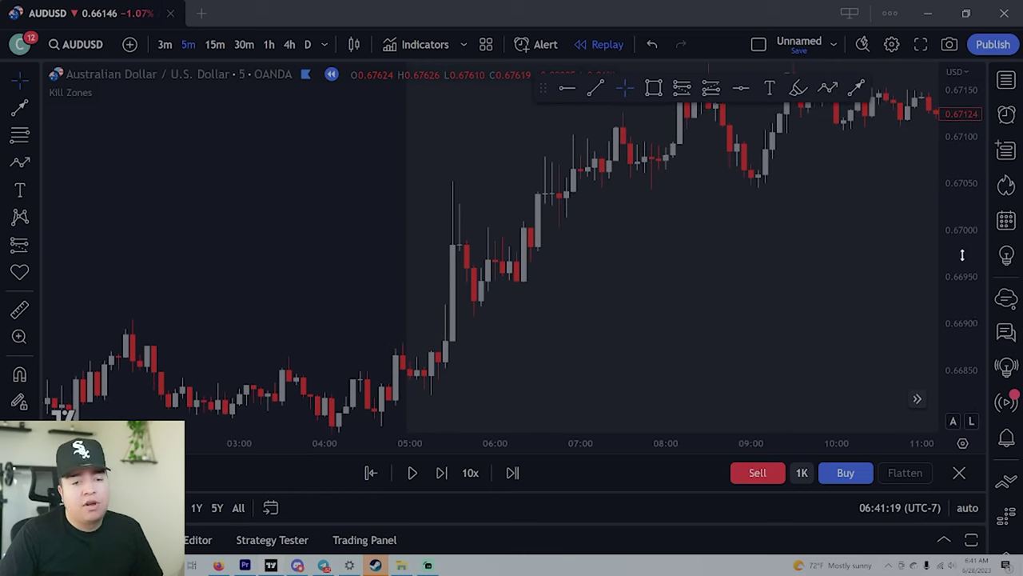
scroll(703, 320, left, 3)
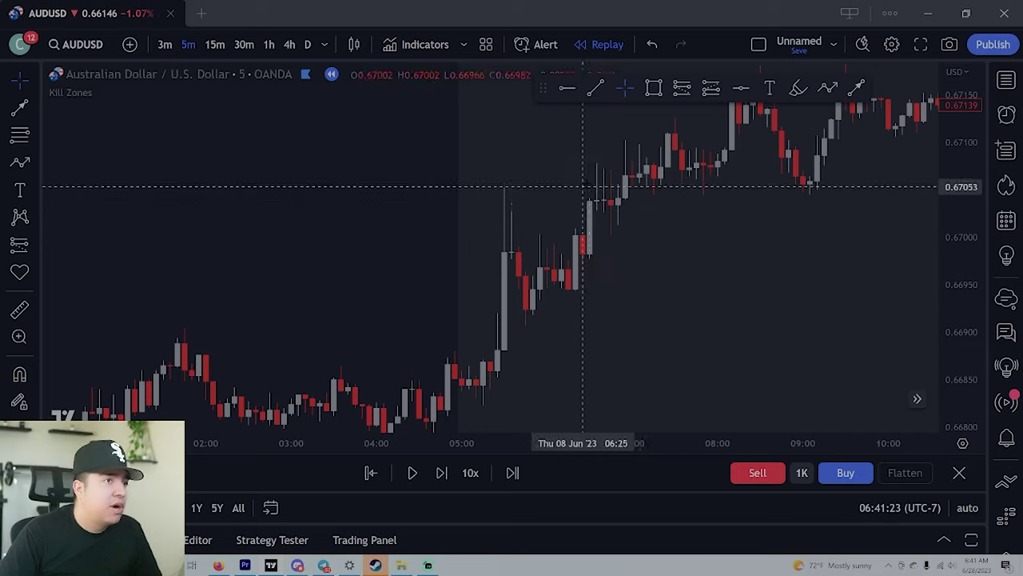
Mark the price gap around the 05:30 candle on 8 June with horizontal rays at 0.66920 and 0.66977
click(567, 87)
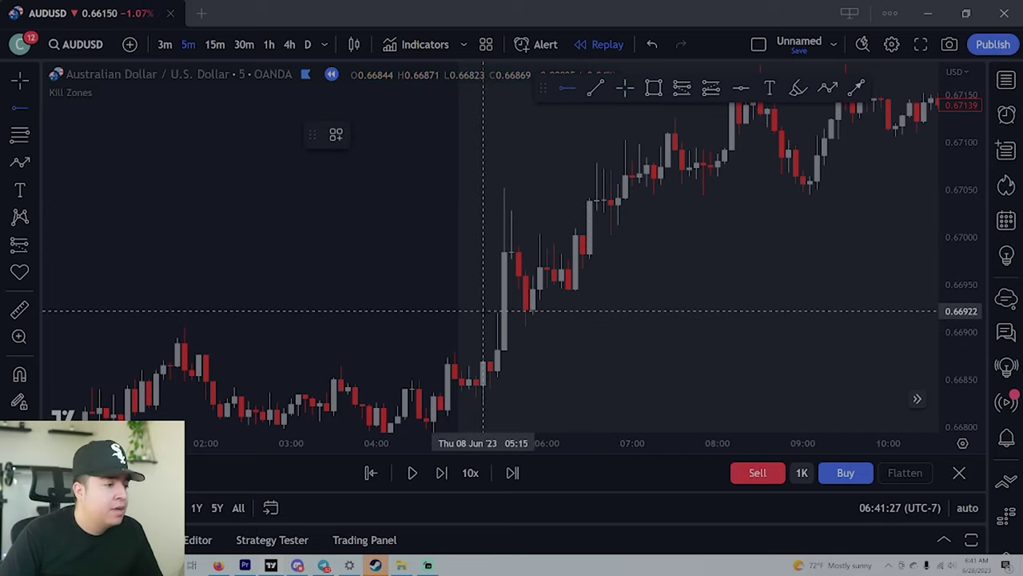
click(482, 312)
click(669, 137)
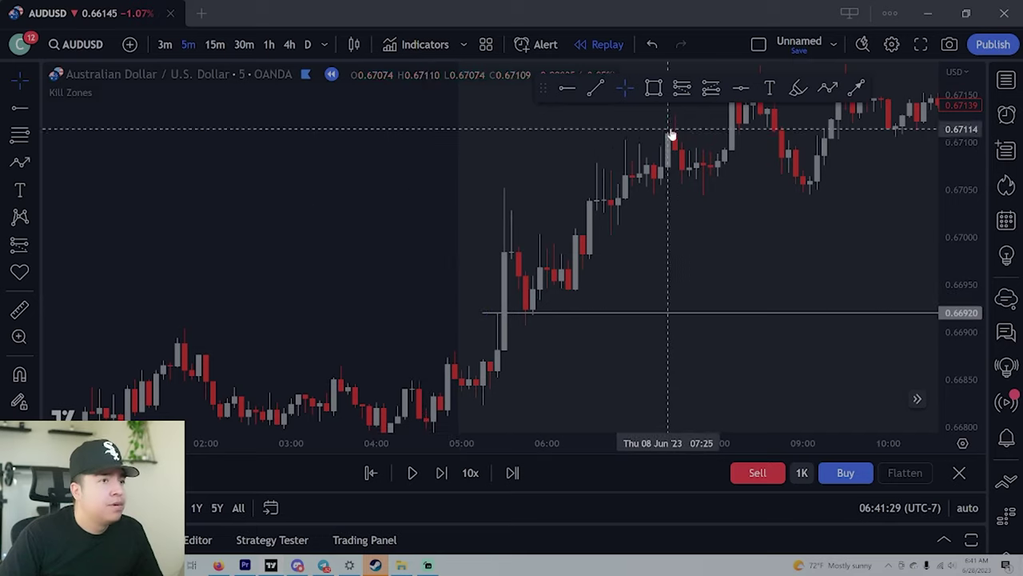
click(573, 90)
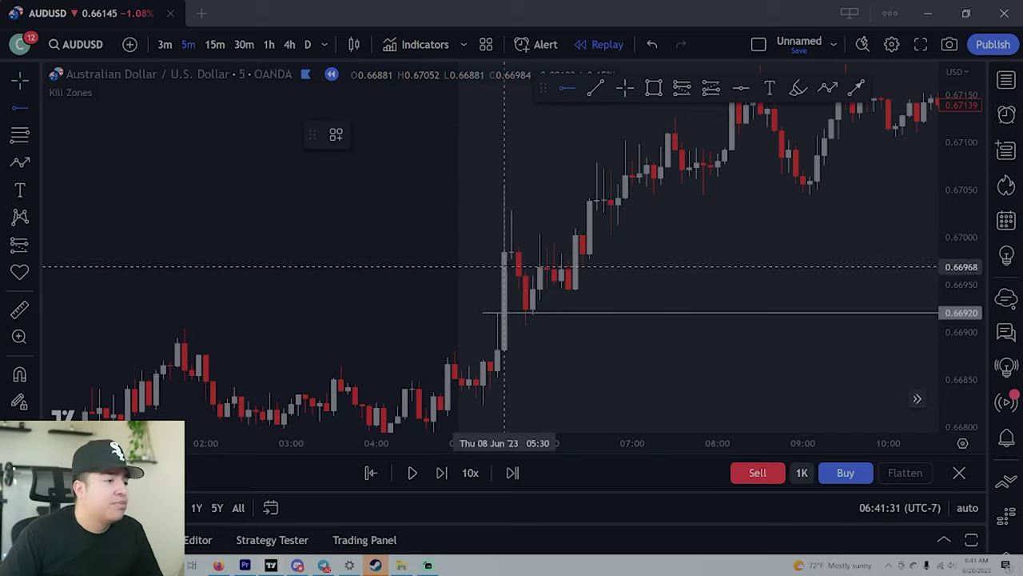
click(503, 257)
click(504, 272)
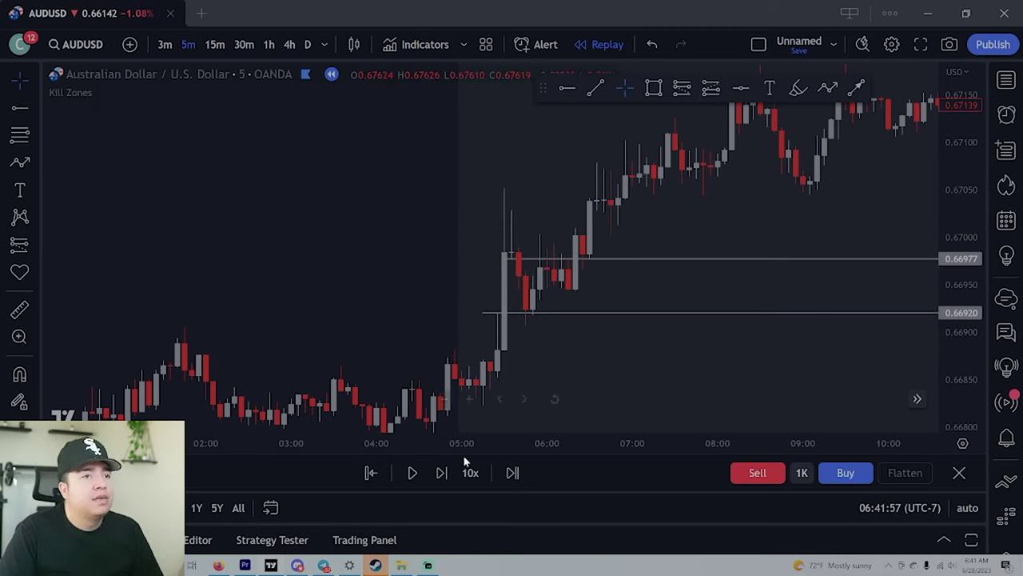
Restart the replay from the 05:40 candle on 8 June and place a long position beside the price gap with entry at 0.66928
click(518, 313)
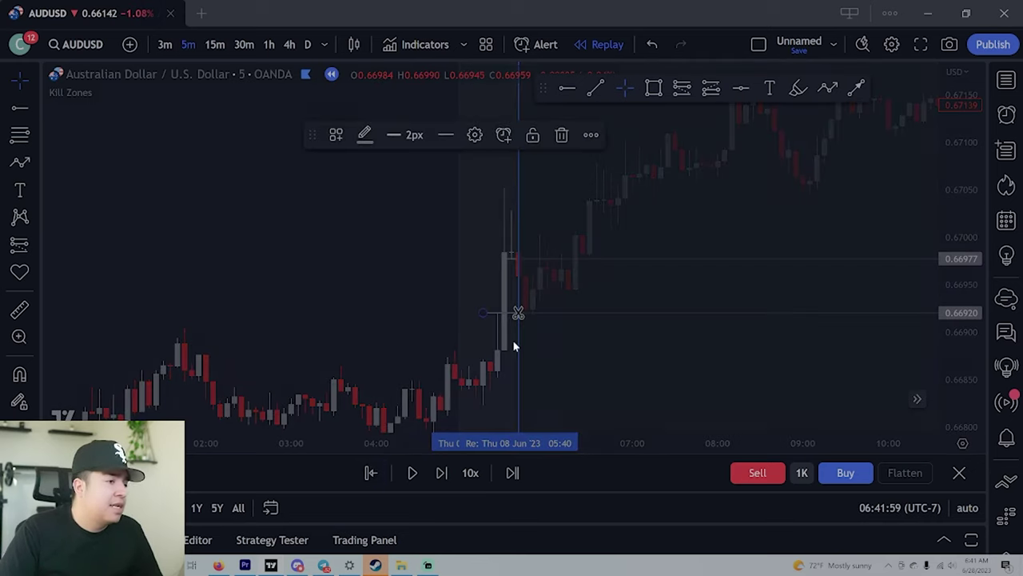
click(441, 473)
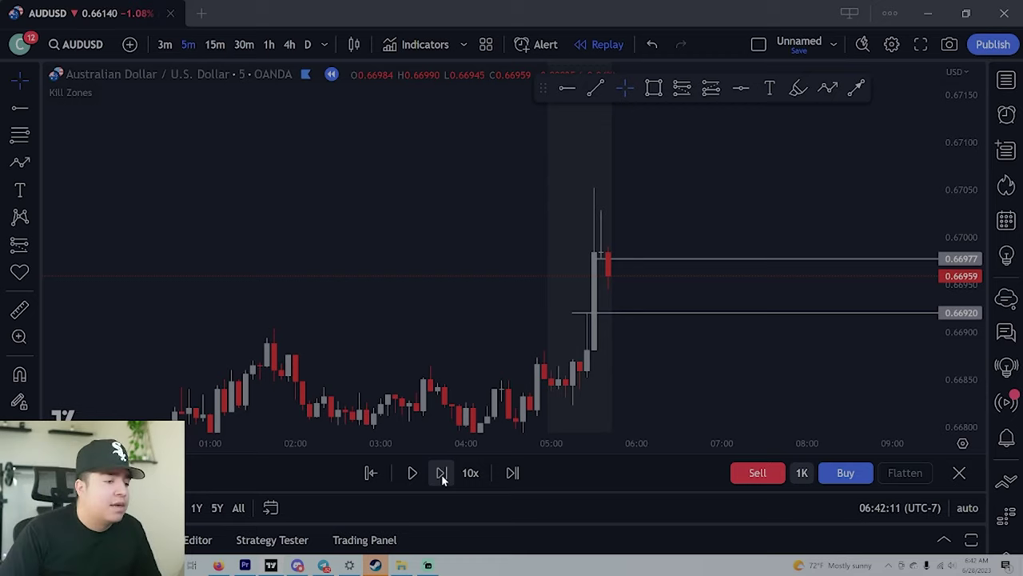
click(712, 87)
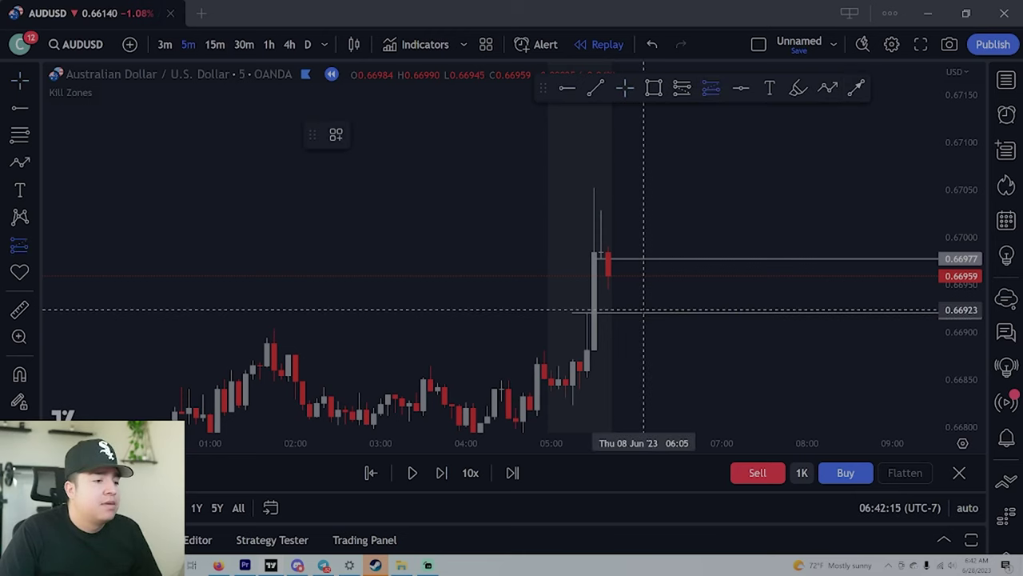
click(644, 310)
drag(522, 336, 471, 278)
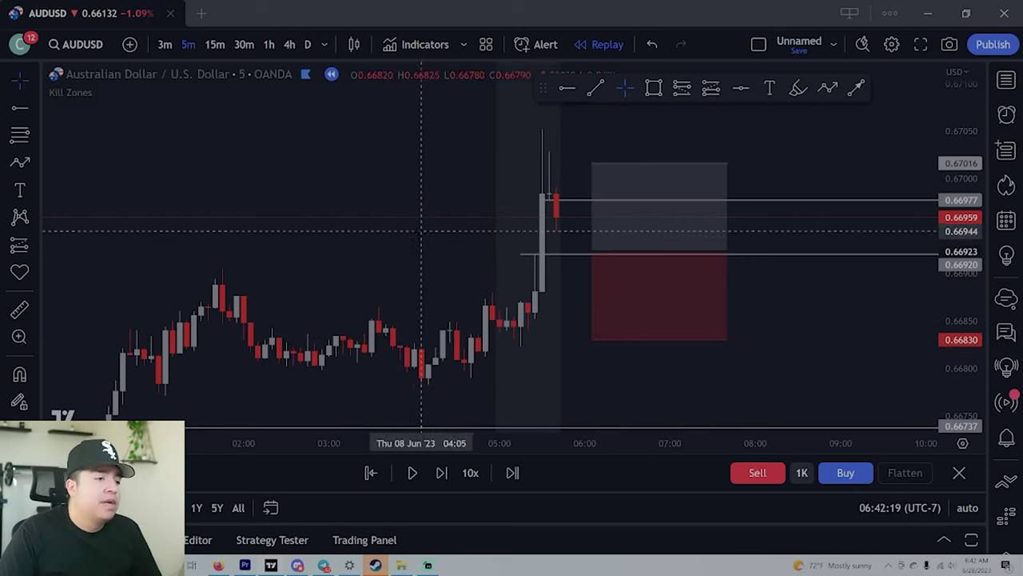
drag(696, 219, 826, 226)
click(662, 212)
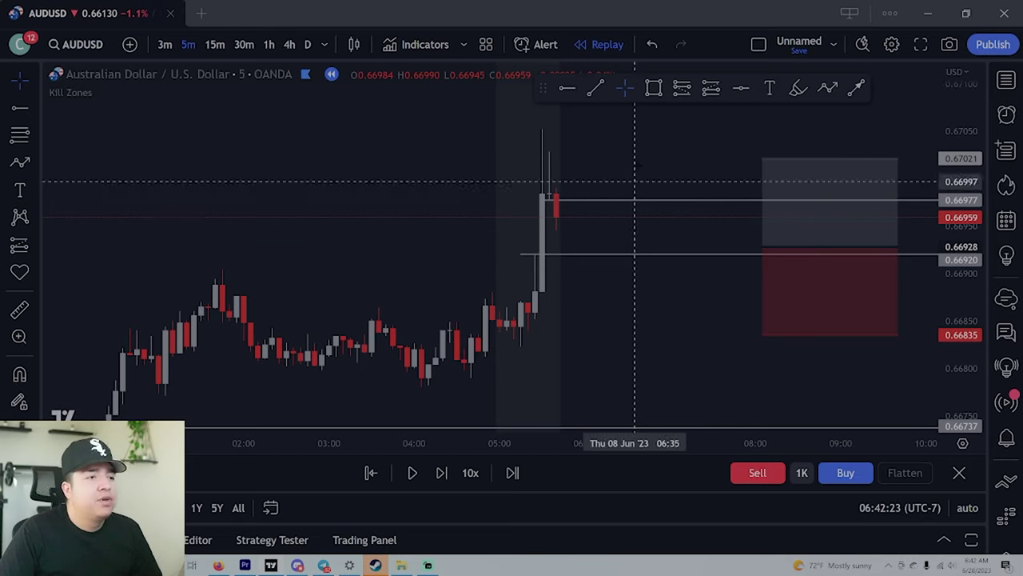
Draw a grey-filled rectangle from 05:20 to 07:40 on 8 June between about 0.66922 and 0.66837
click(653, 88)
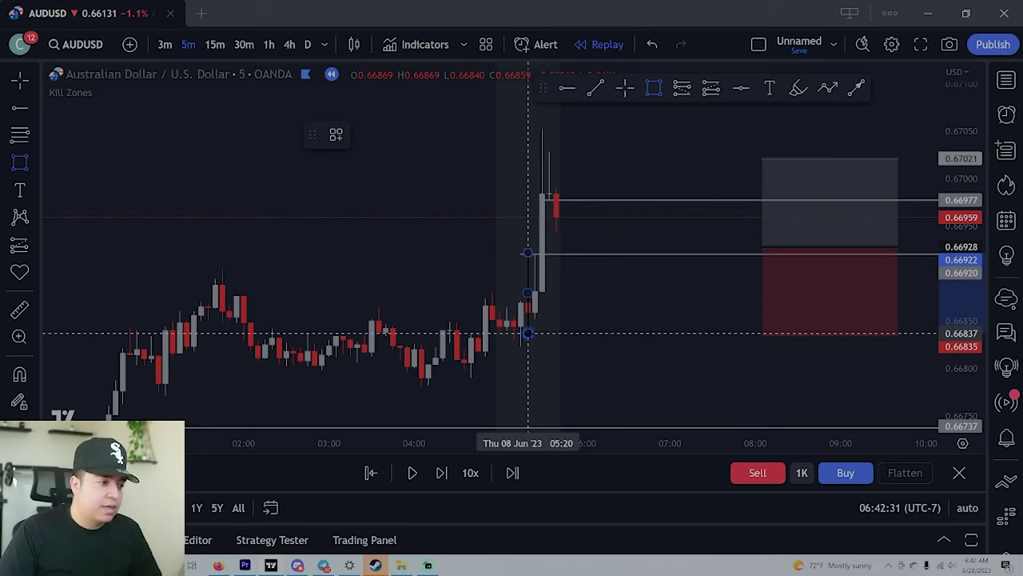
click(532, 318)
drag(527, 292, 714, 293)
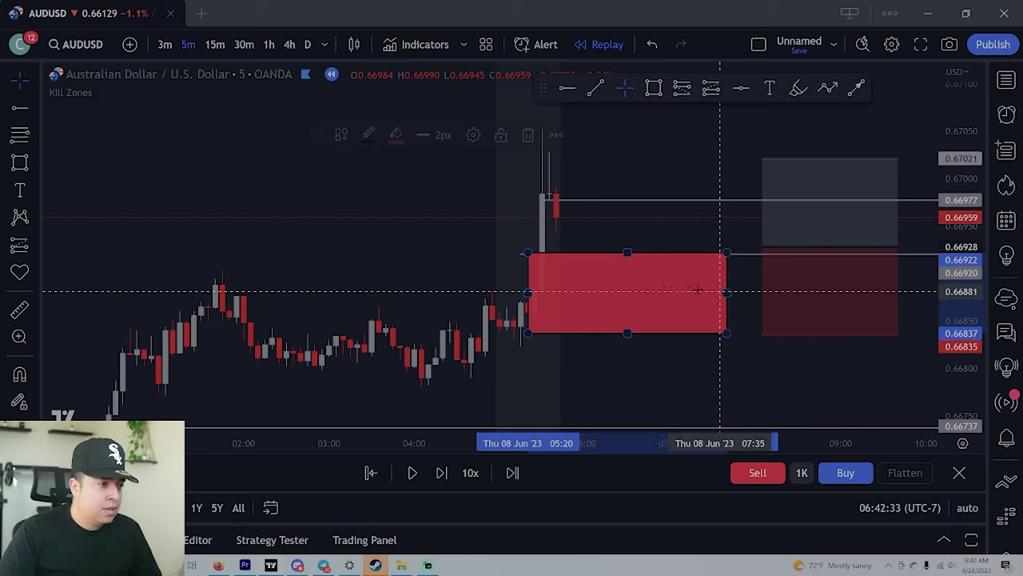
click(395, 136)
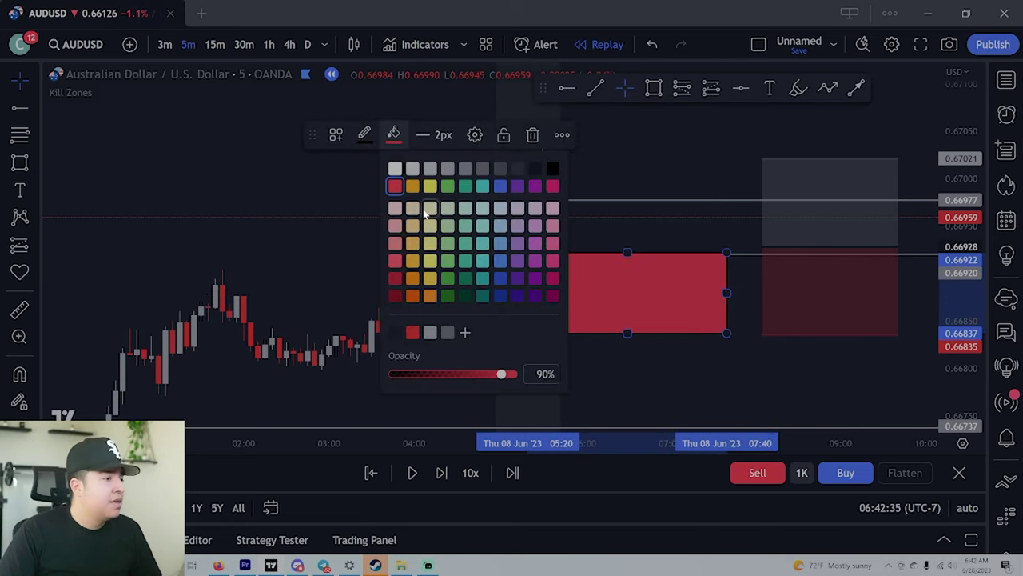
click(418, 323)
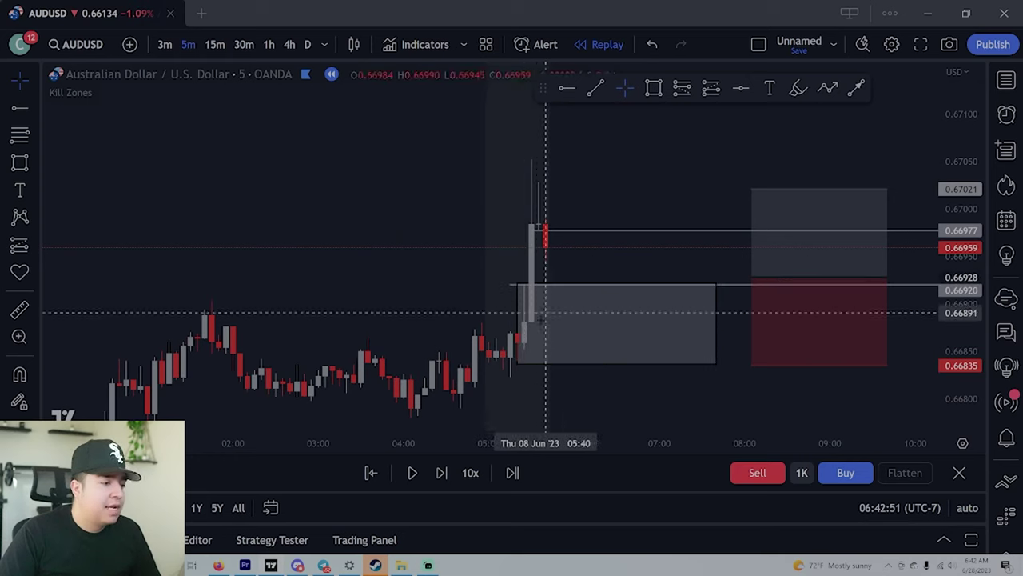
Extend the rectangle's starting edge one candle earlier, to 05:15
click(531, 367)
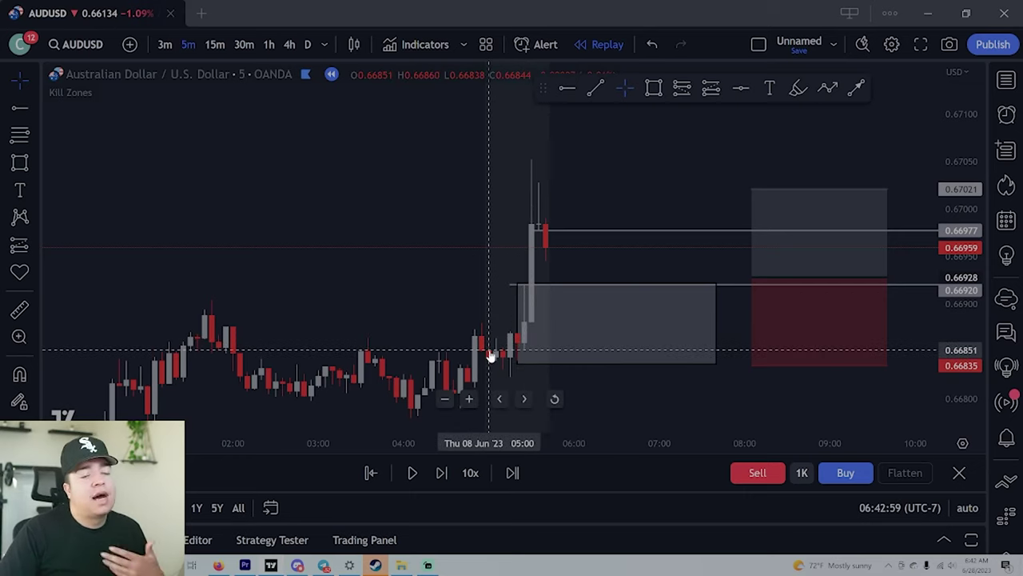
mouse_move(422, 311)
mouse_down()
mouse_move(370, 270)
mouse_move(414, 295)
mouse_up()
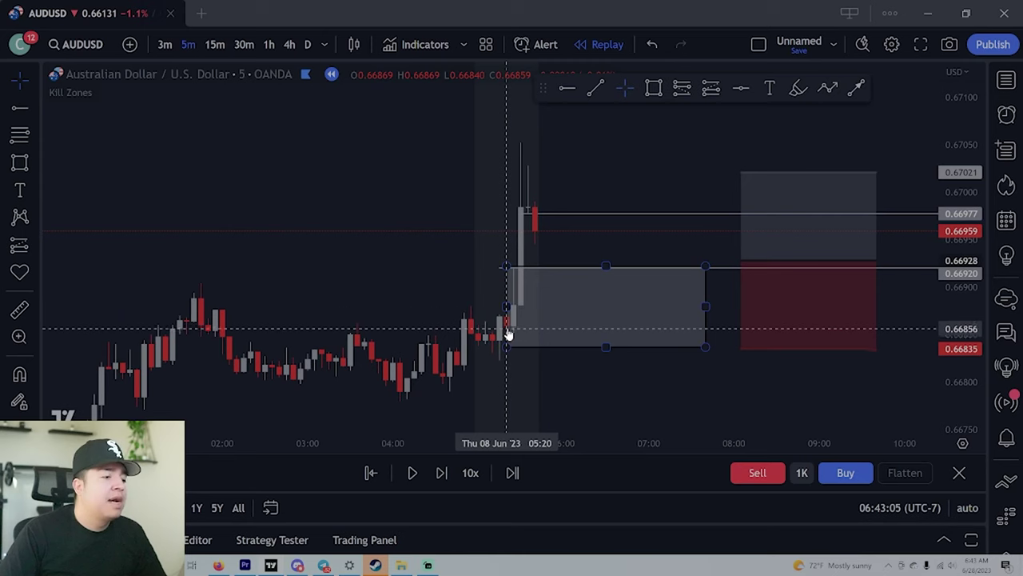
mouse_move(507, 346)
mouse_down()
mouse_move(487, 345)
mouse_move(500, 345)
mouse_up()
Sketch a bearish and a bullish retracement path with the Brush above the overnight candles and delete both strokes
click(798, 88)
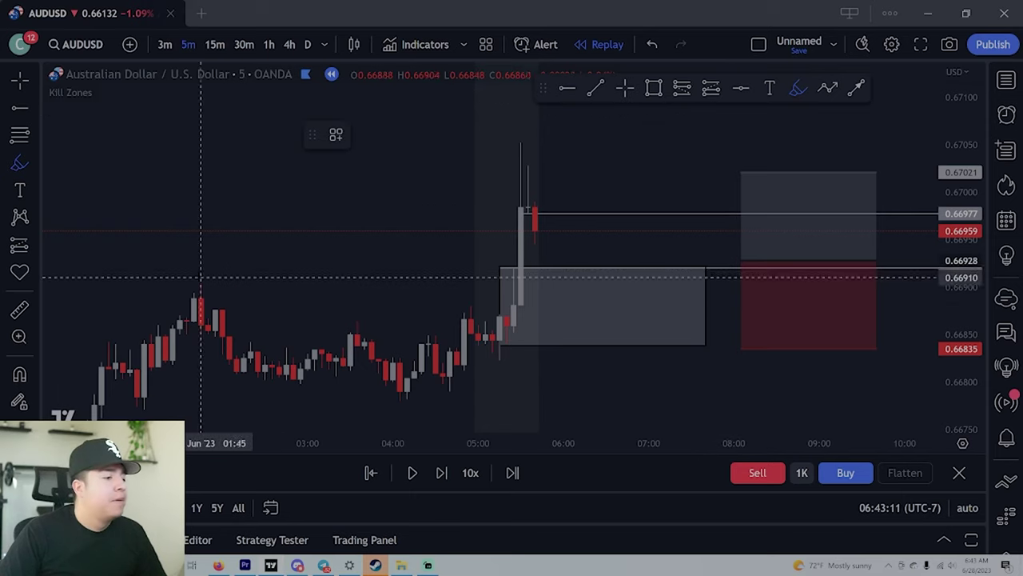
mouse_move(152, 120)
mouse_down()
mouse_move(140, 152)
mouse_move(237, 196)
mouse_move(240, 167)
mouse_move(261, 142)
mouse_move(293, 302)
mouse_up()
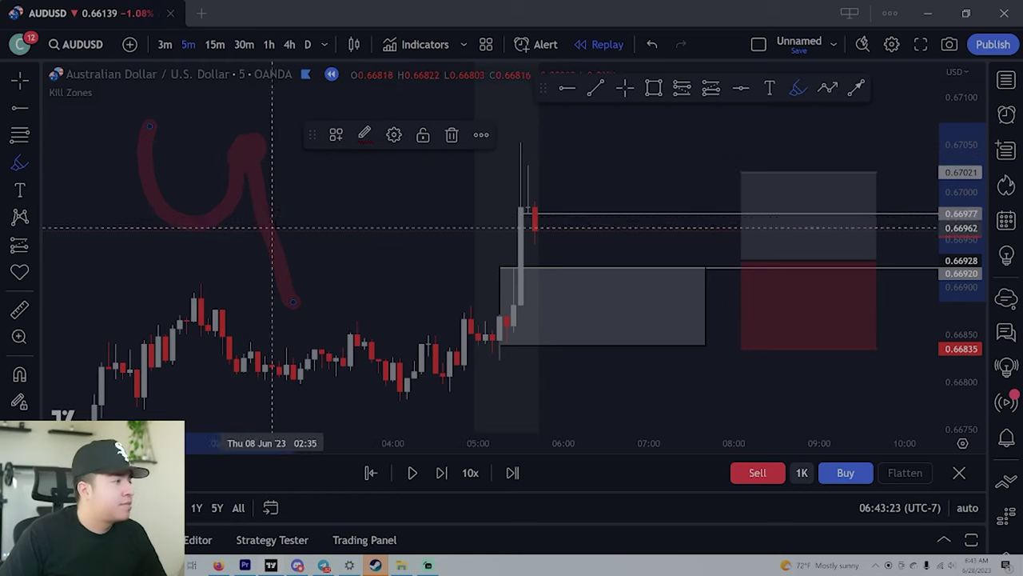
click(452, 138)
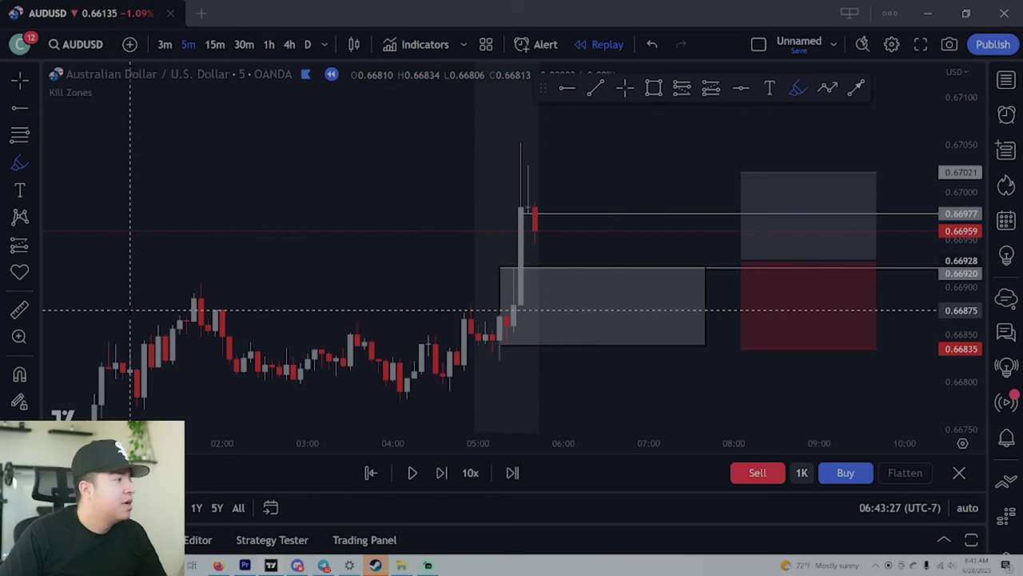
mouse_move(108, 316)
mouse_down()
mouse_move(171, 180)
mouse_move(184, 232)
mouse_move(221, 288)
mouse_move(272, 101)
mouse_up()
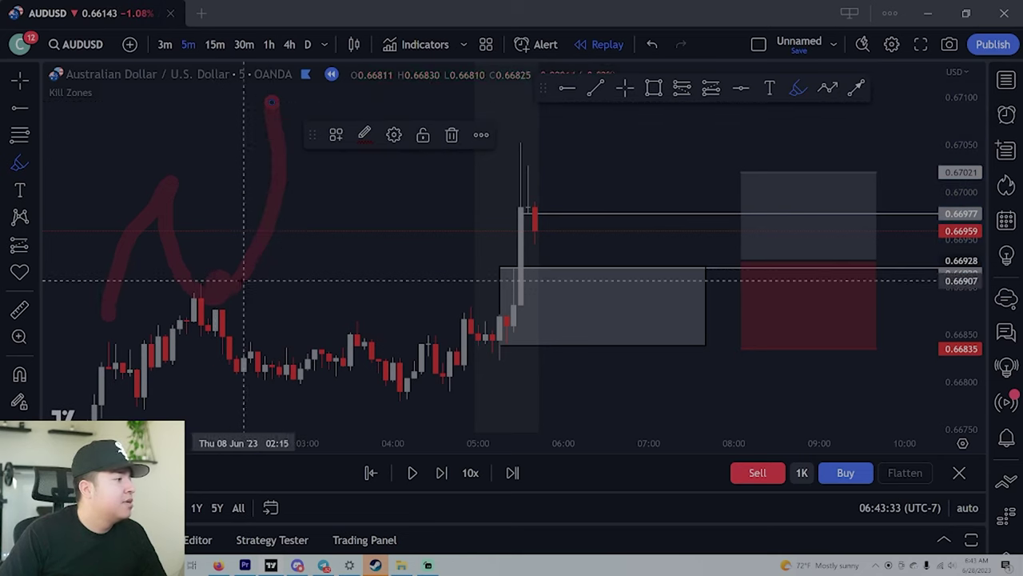
click(451, 134)
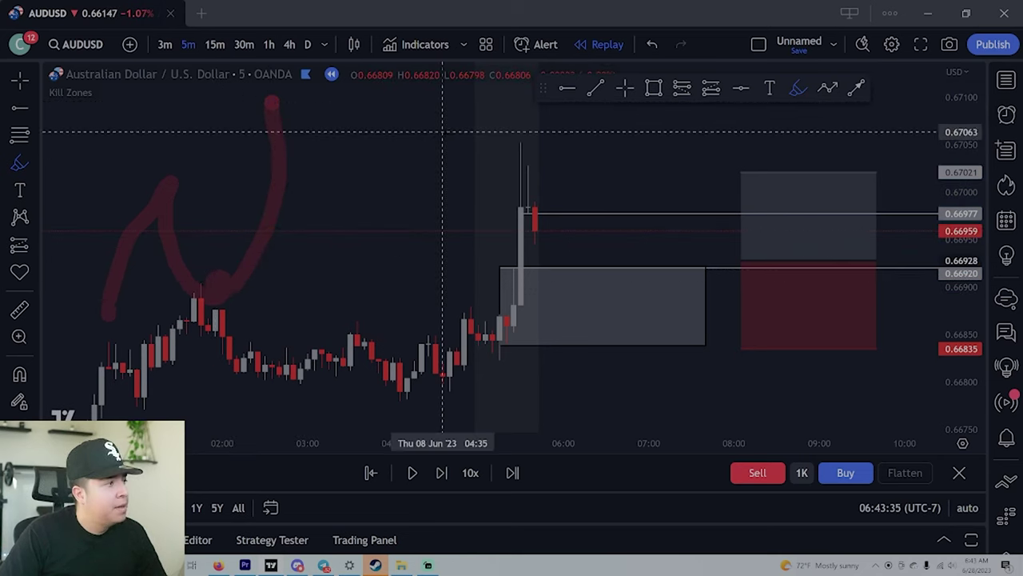
click(631, 88)
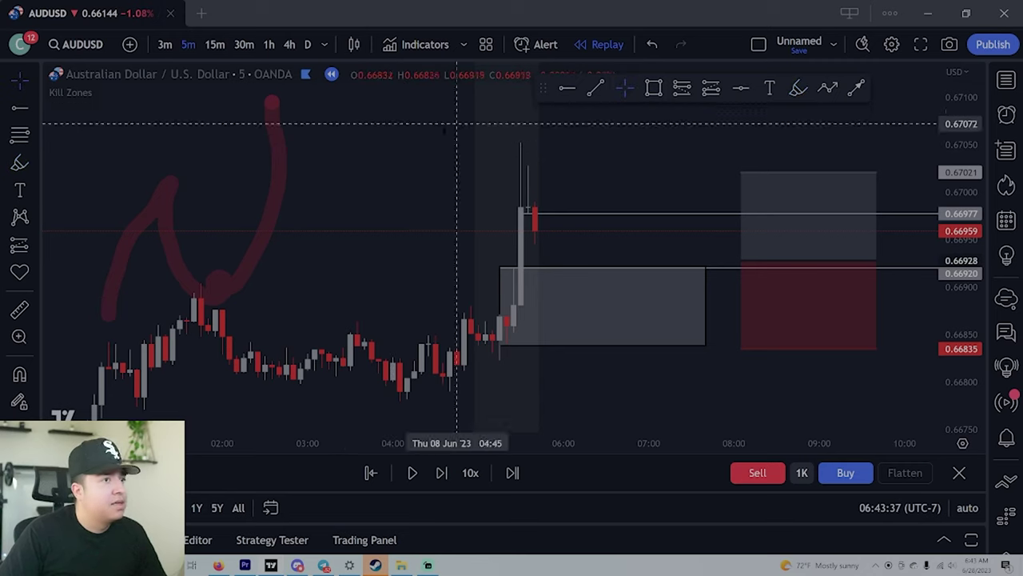
click(281, 198)
key(Delete)
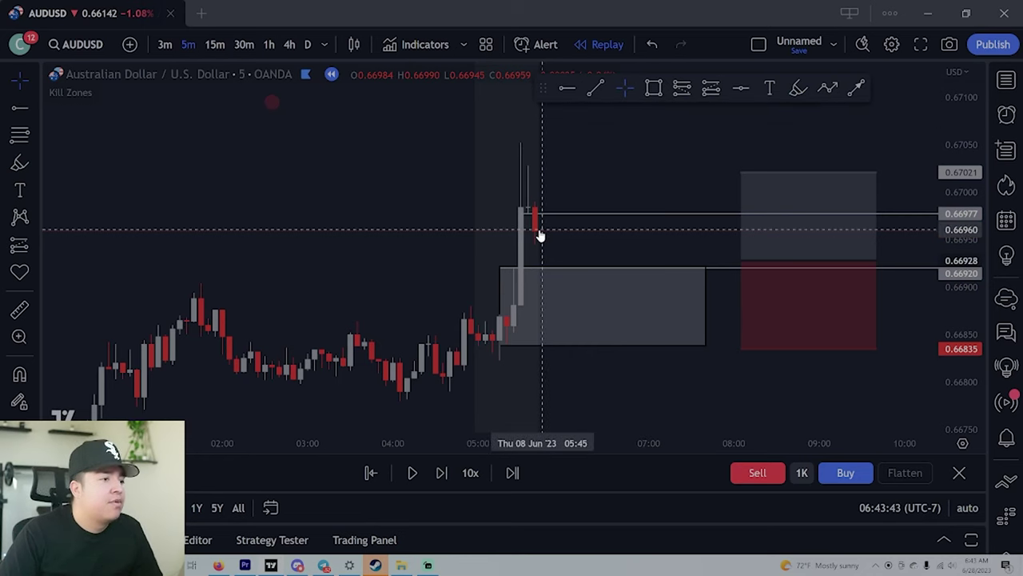
Move the long position to start at 05:55 with entry at 0.66919, stop at 0.66838 and target at 0.67085
drag(784, 284, 570, 260)
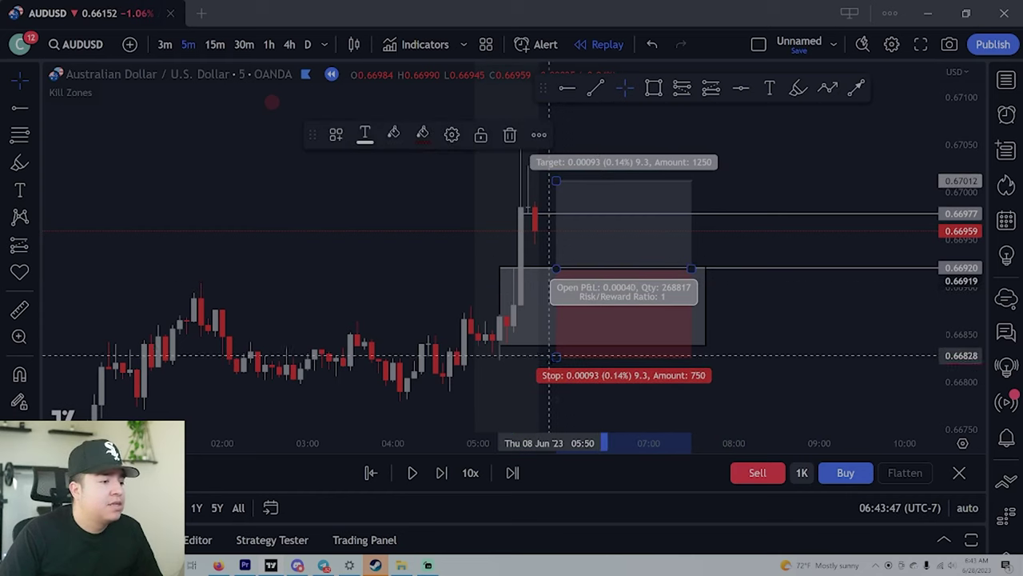
drag(556, 358, 548, 346)
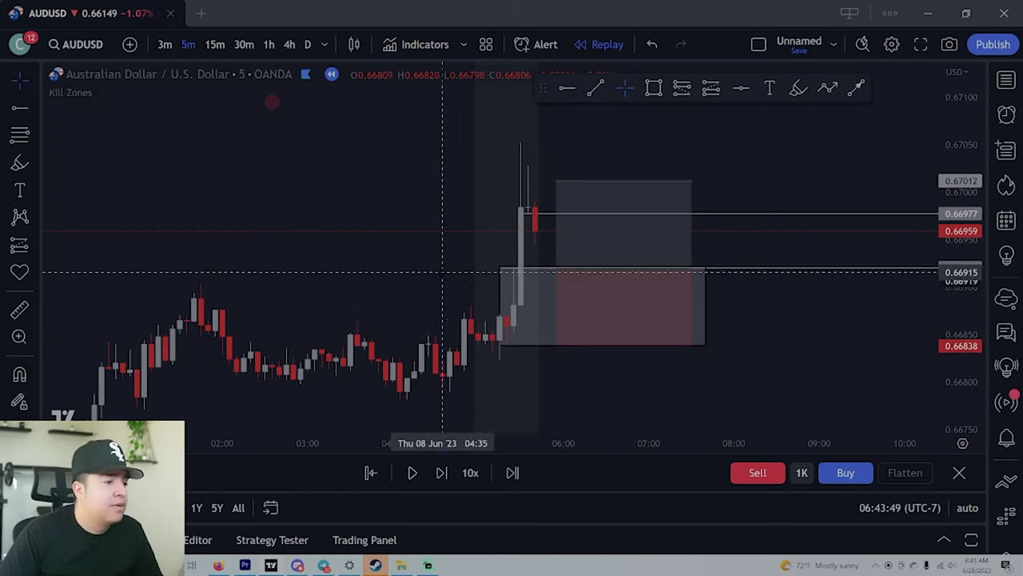
scroll(487, 270, down, 2)
drag(487, 270, 403, 272)
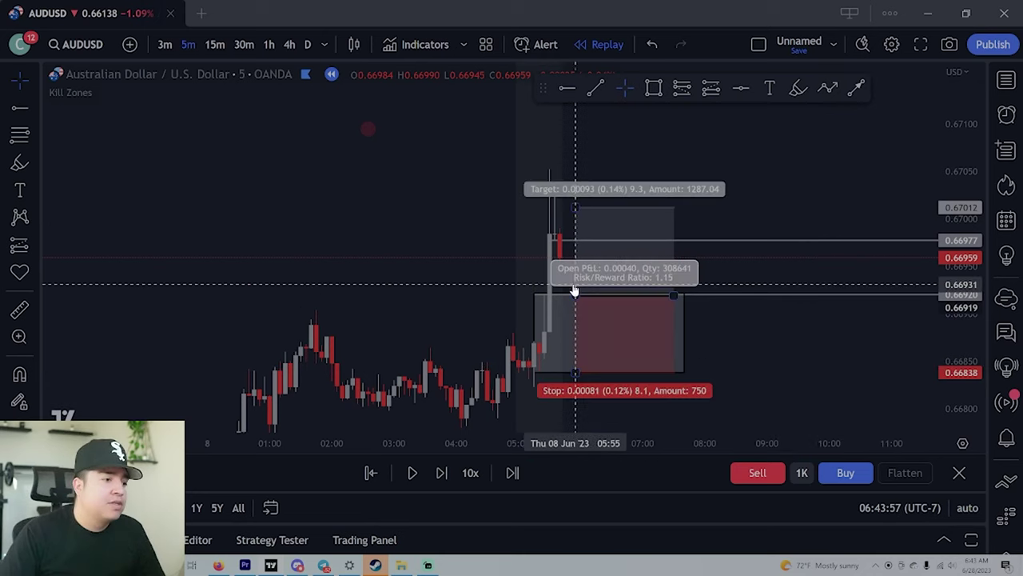
drag(564, 244, 555, 295)
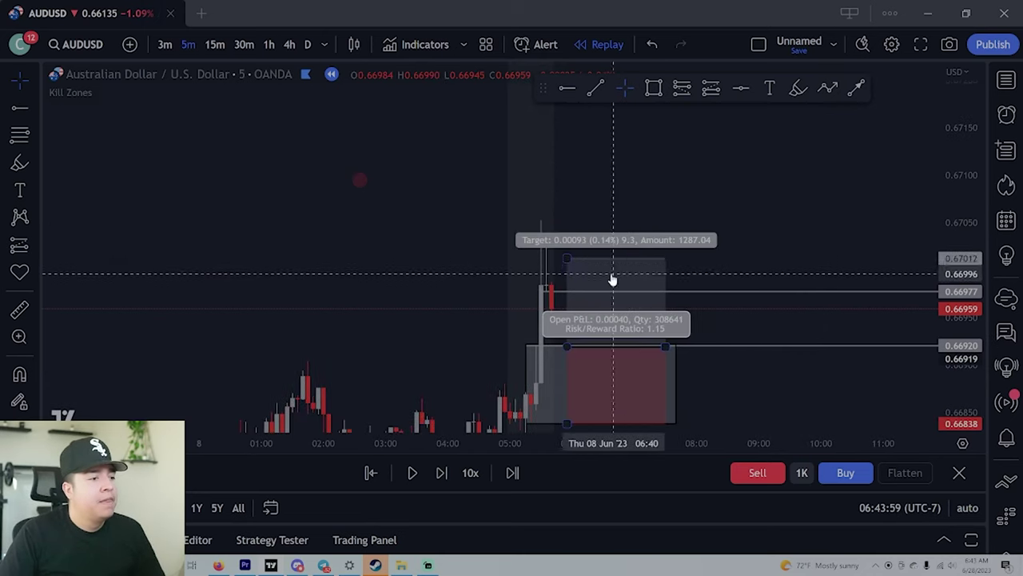
click(568, 261)
drag(567, 260, 567, 190)
click(463, 231)
Advance the replay candle by candle from 05:40 to about 07:15 on 8 June to test the long position
scroll(464, 231, down, 3)
drag(514, 231, 445, 211)
drag(978, 205, 979, 256)
drag(696, 365, 744, 352)
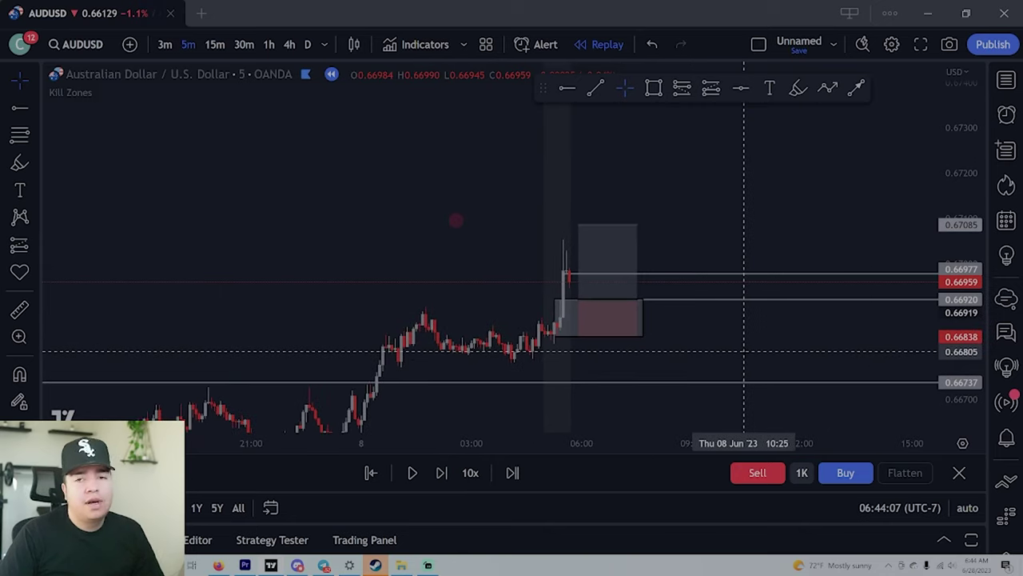
drag(423, 213, 434, 218)
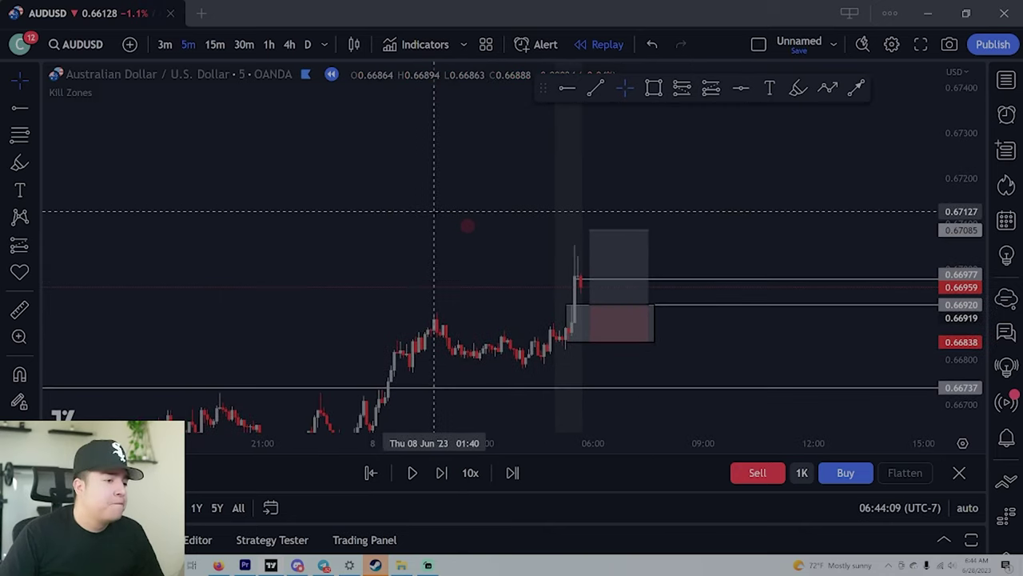
click(433, 478)
click(432, 478)
click(433, 478)
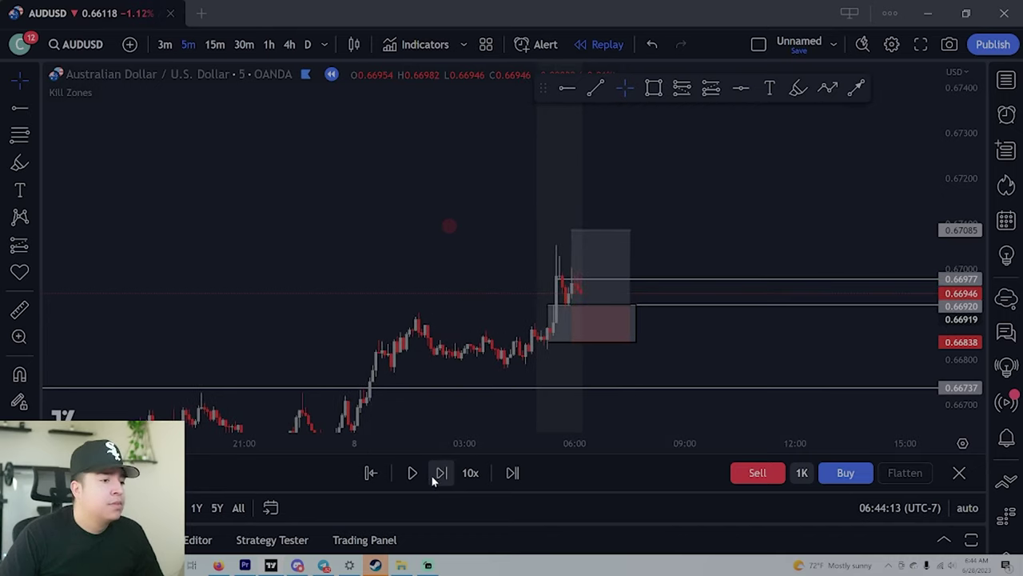
click(433, 478)
click(436, 475)
click(436, 475)
click(438, 473)
click(438, 473)
click(438, 473)
click(438, 473)
click(438, 473)
Raise the long position's entry to 0.66960 and its stop to 0.66901
scroll(457, 355, up, 2)
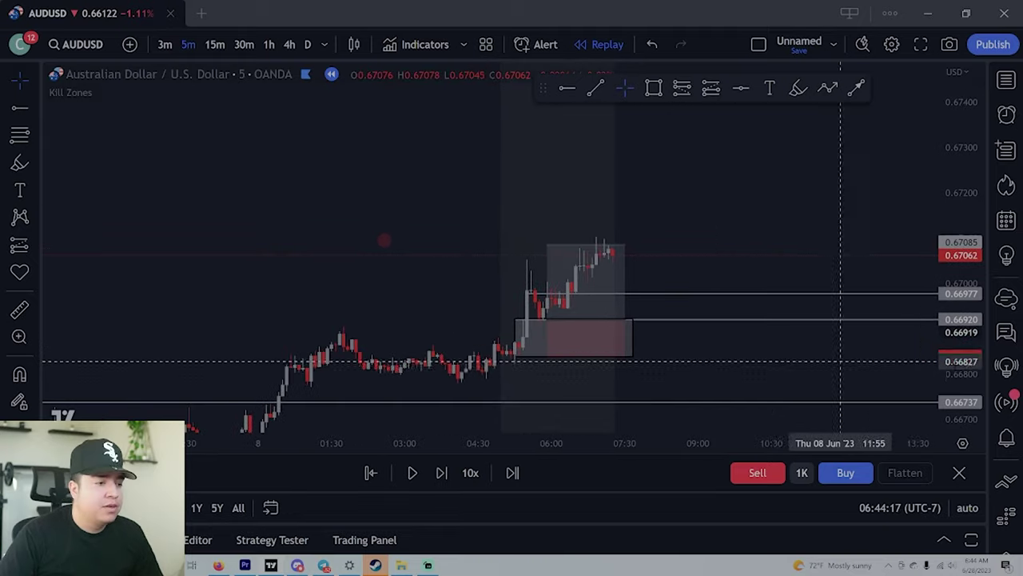
drag(959, 344, 960, 383)
drag(738, 160, 841, 193)
scroll(669, 299, up, 2)
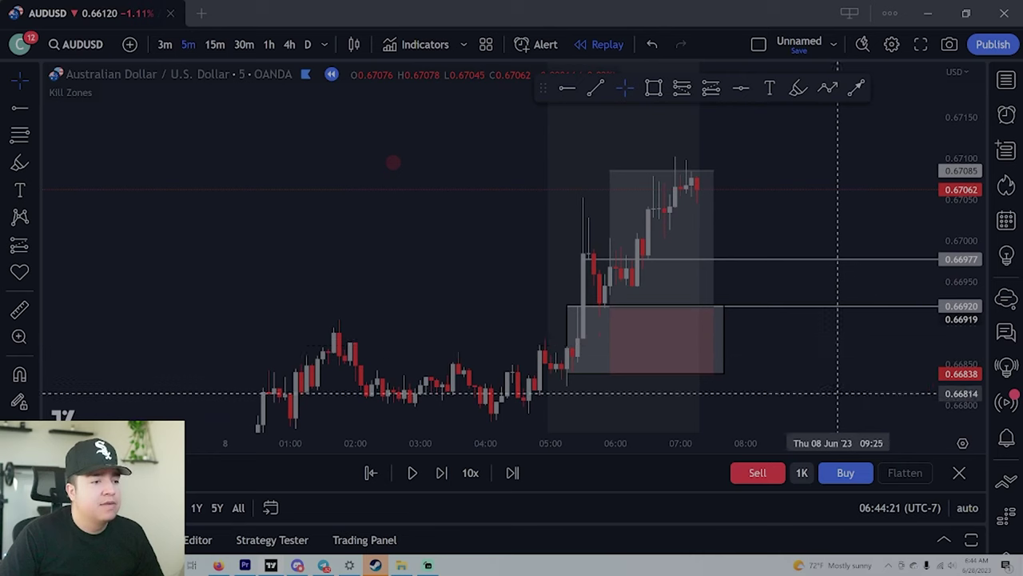
mouse_move(687, 316)
drag(613, 309, 610, 276)
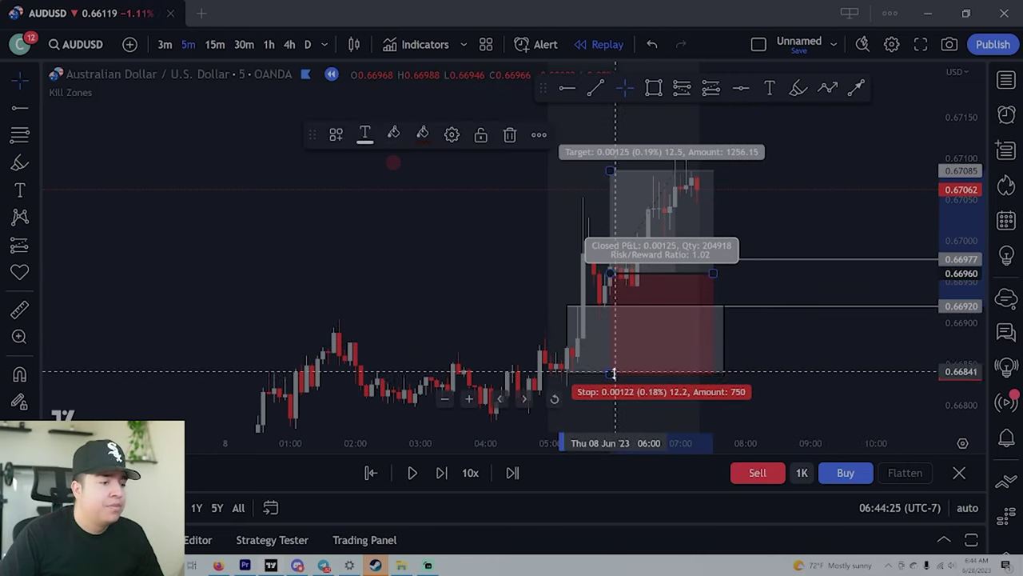
drag(610, 373, 603, 319)
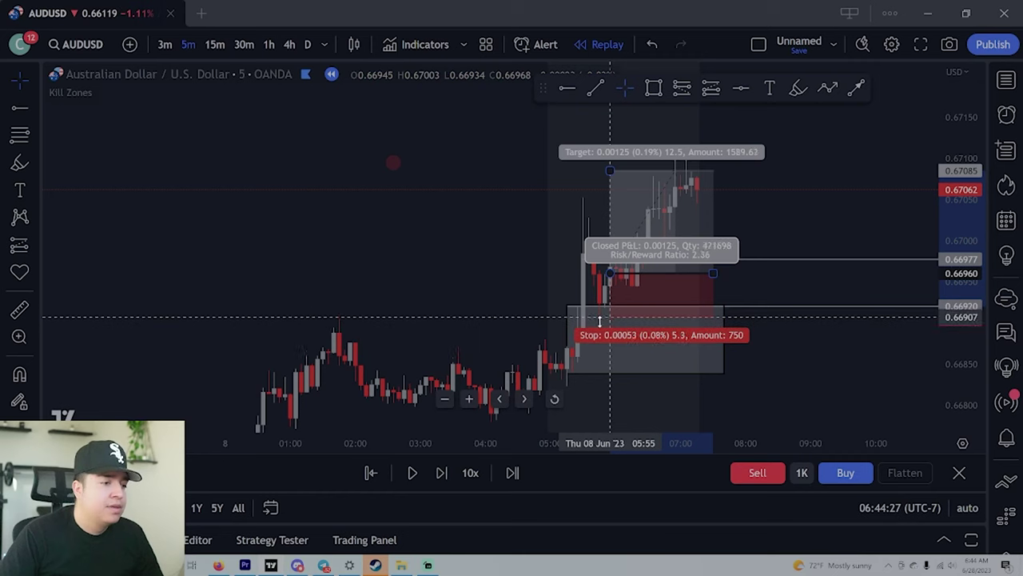
click(588, 314)
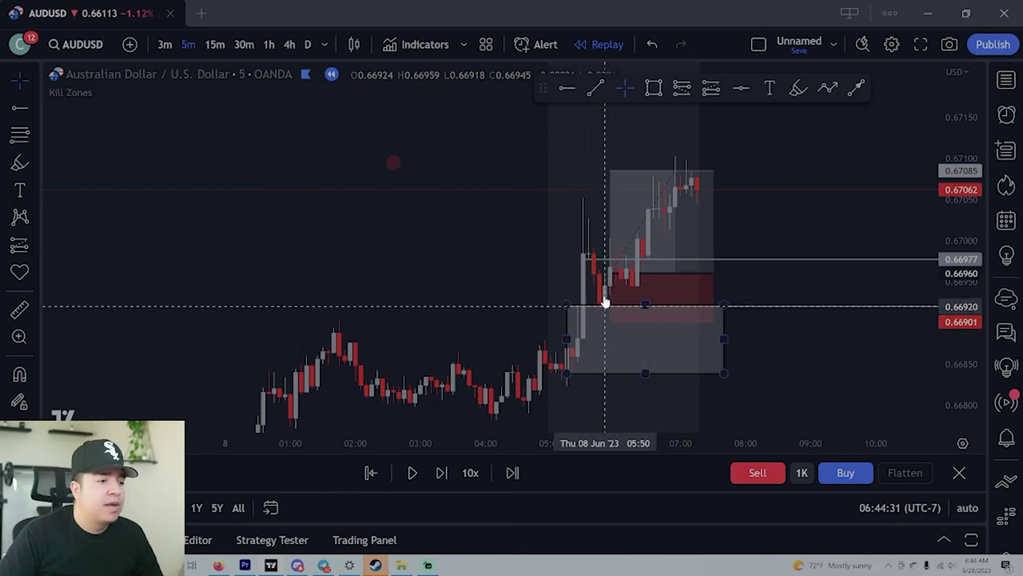
Raise the long position's target to 0.67102, level with the 07:00 highs
drag(501, 244, 451, 271)
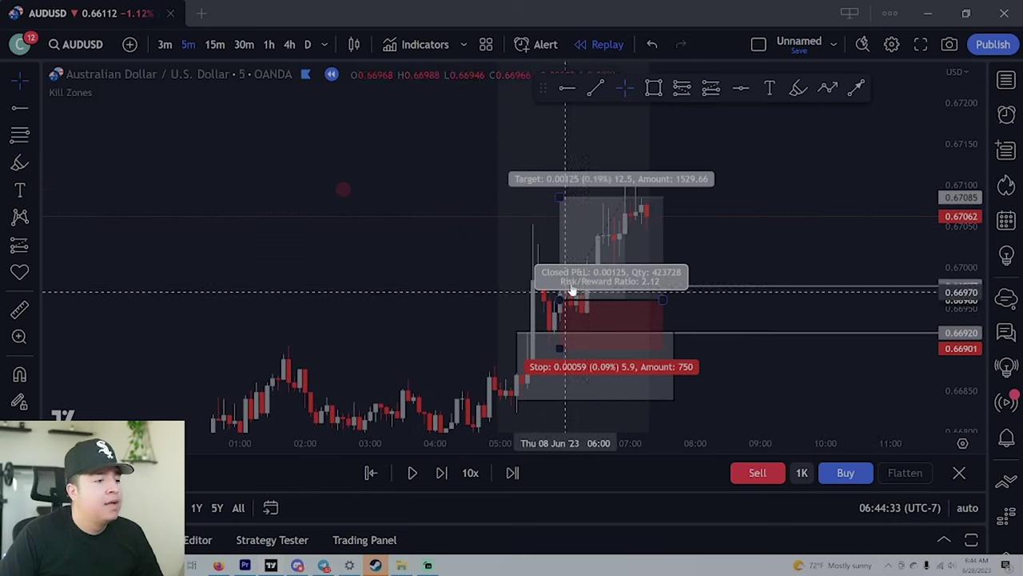
drag(564, 197, 564, 183)
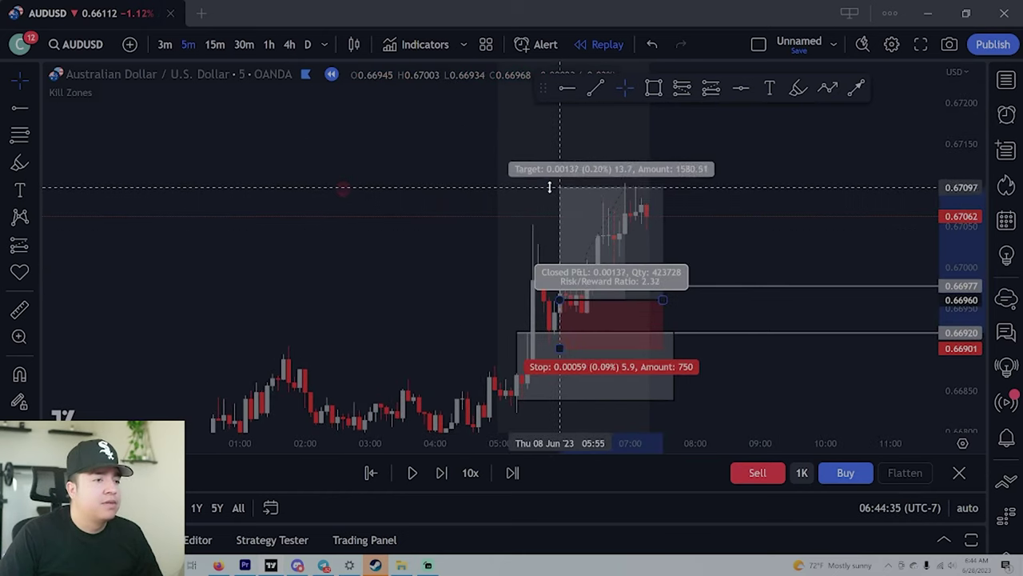
scroll(511, 264, down, 3)
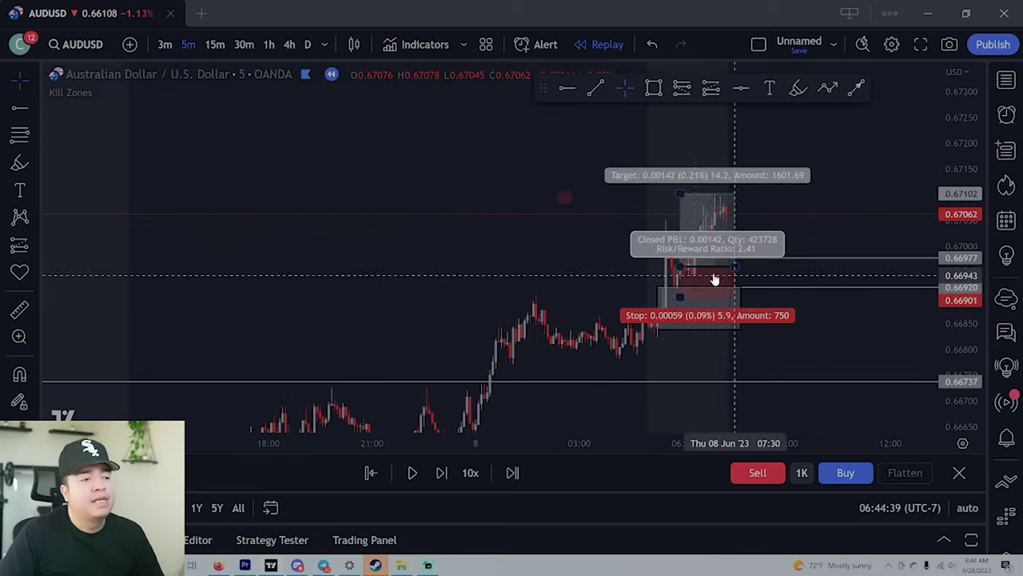
scroll(733, 277, down, 2)
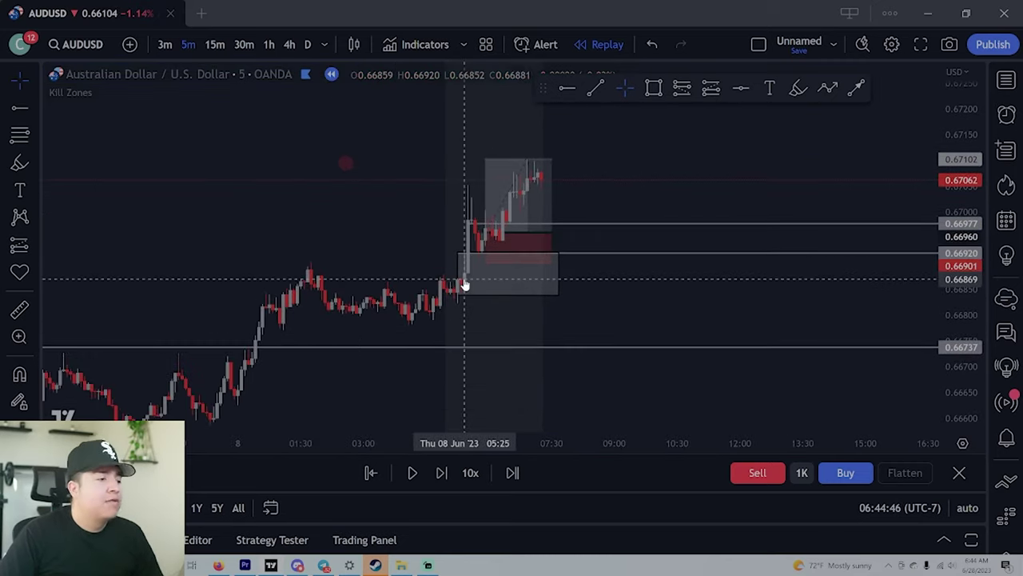